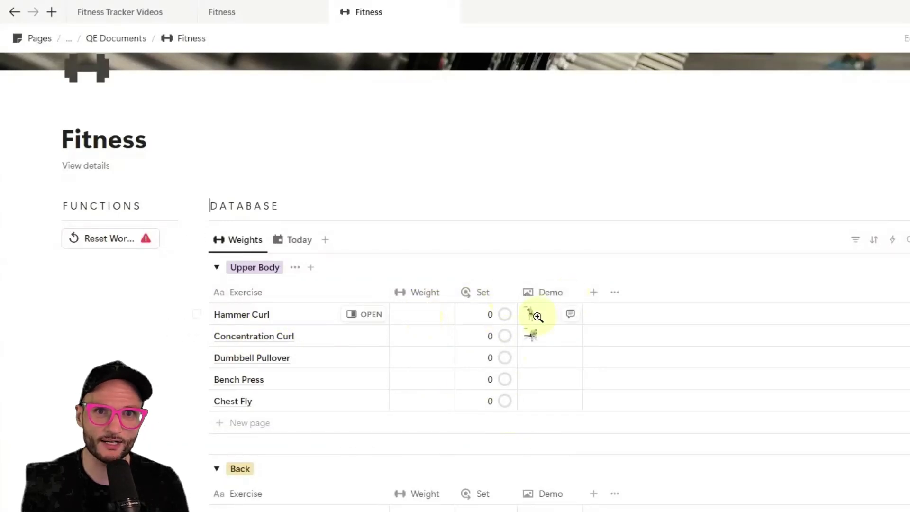
Review the Weights and Today views and the Reset Workout button's settings, ending on the Today view
left_click(286, 243)
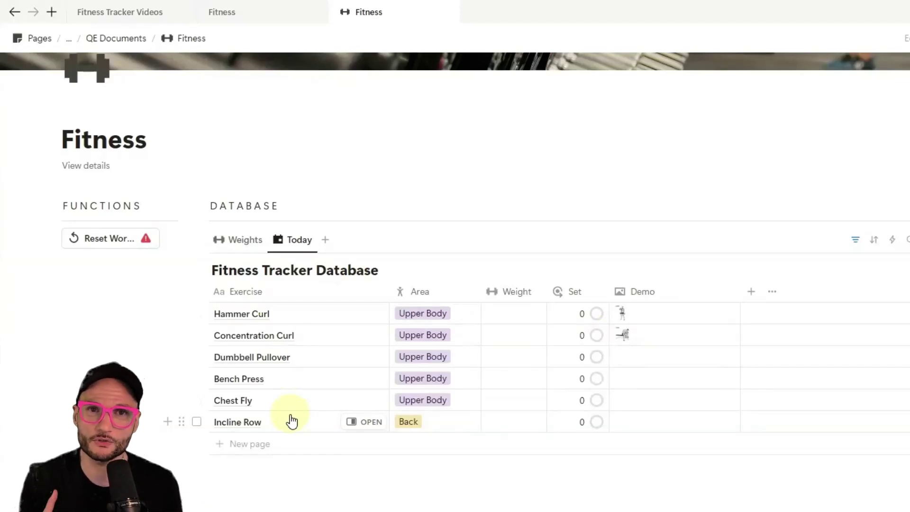
left_click(239, 239)
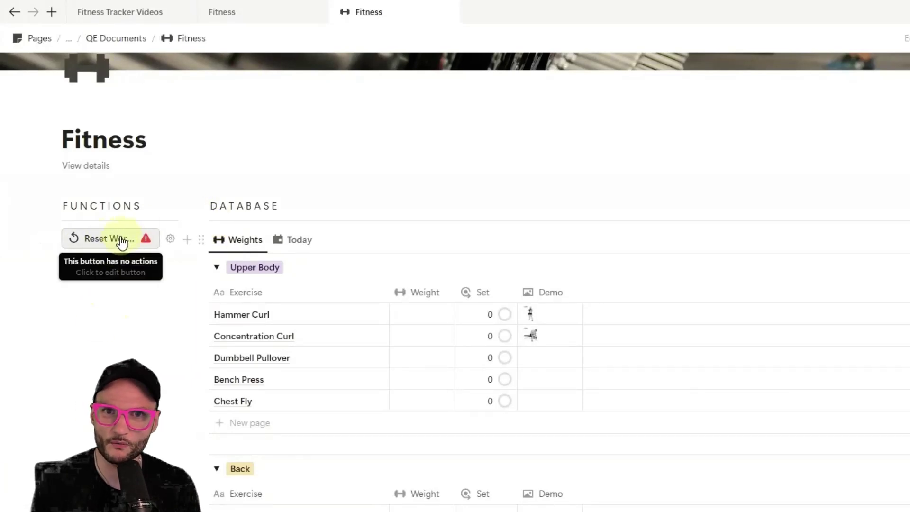
left_click(170, 241)
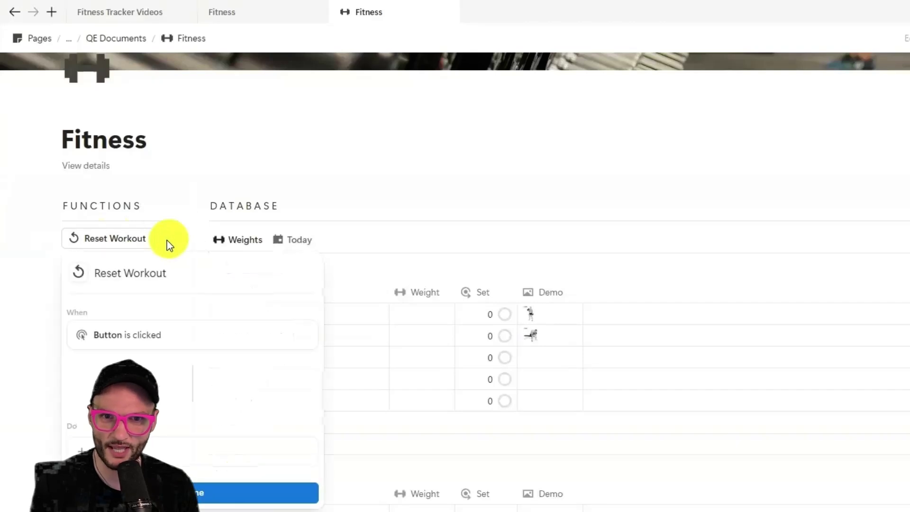
left_click(92, 240)
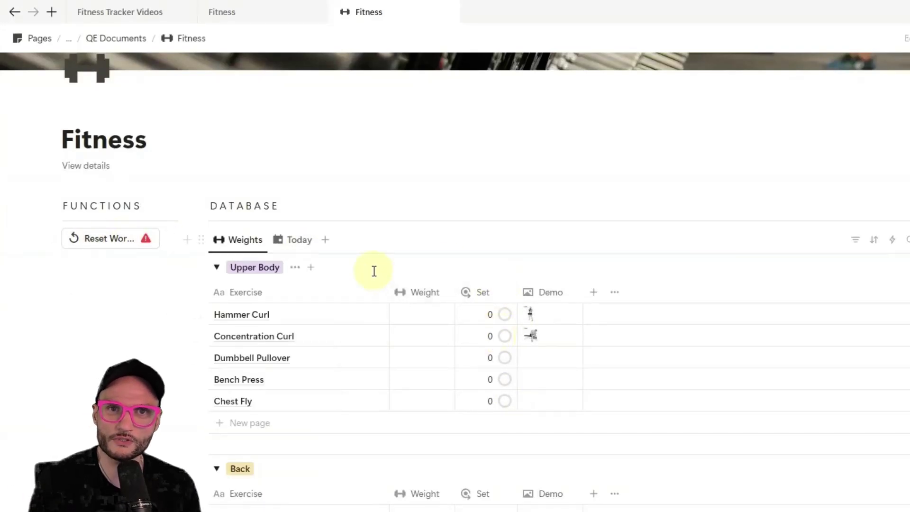
left_click(290, 241)
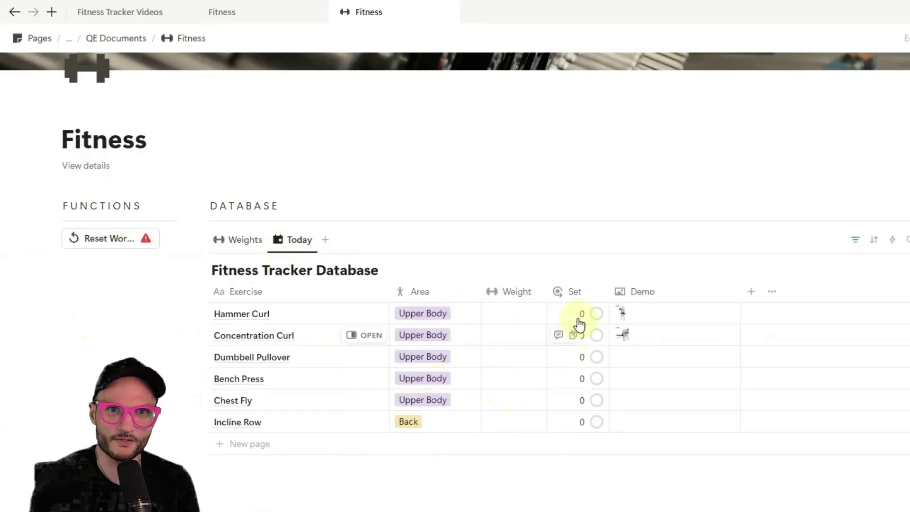
Add an edit-pages action to the Reset Workout button that targets the Fitness Tracker Database
left_click(170, 238)
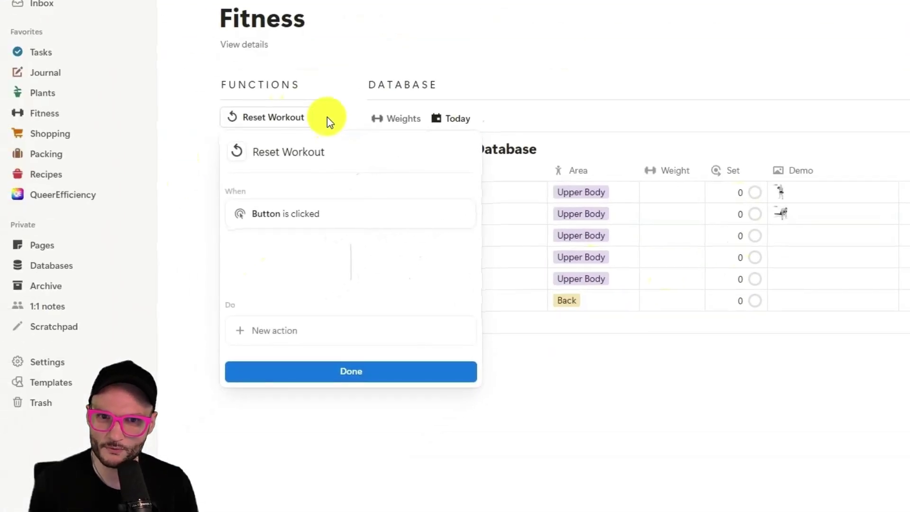
left_click(287, 337)
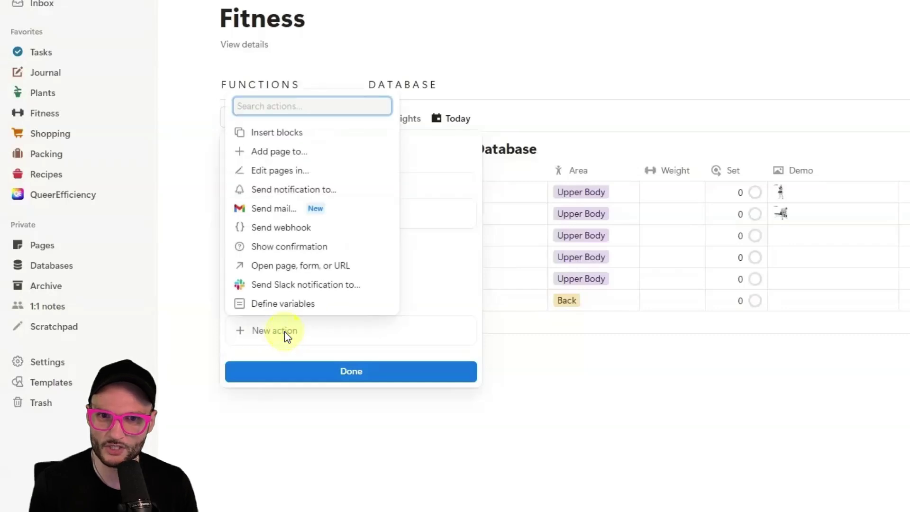
left_click(308, 172)
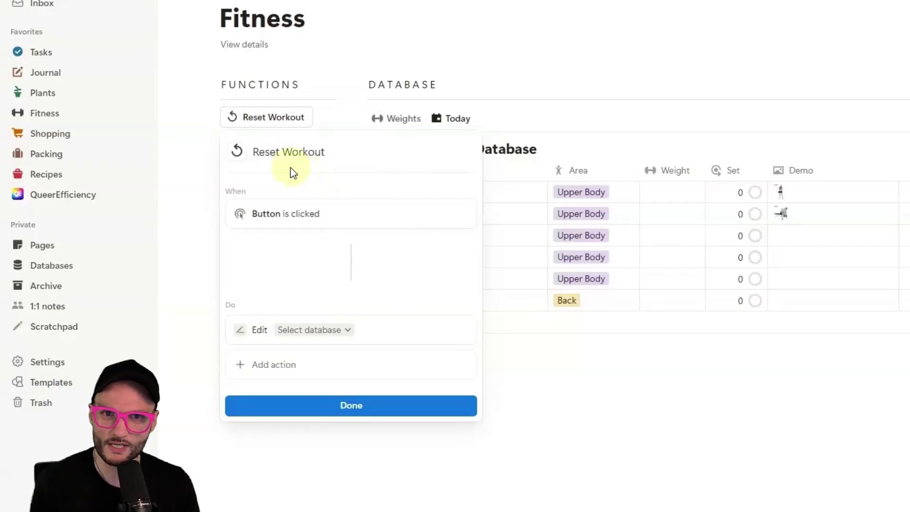
left_click(313, 332)
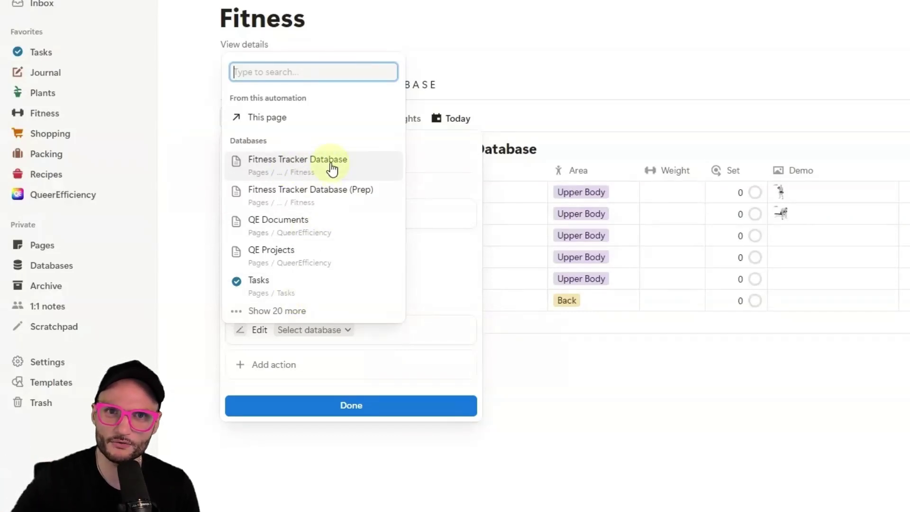
left_click(319, 331)
left_click(319, 332)
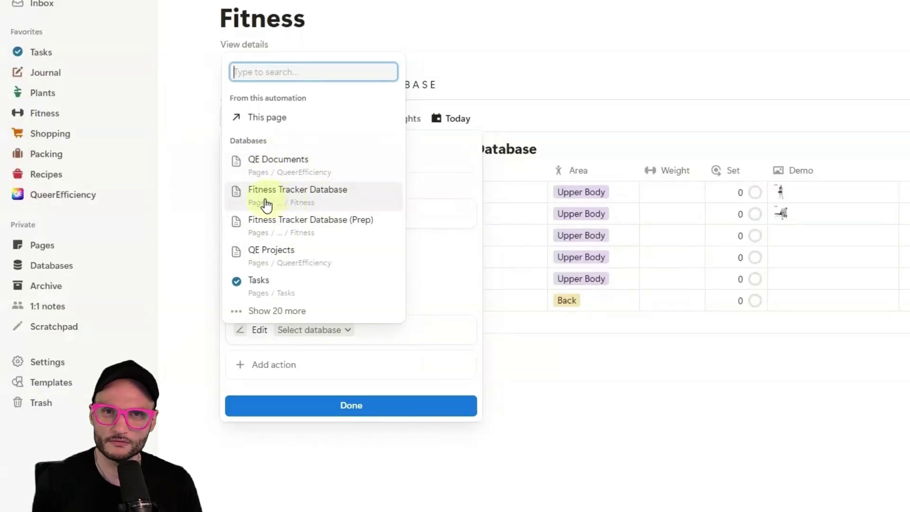
left_click(342, 199)
Have the action edit the Set property on all pages with an empty value, and save the button
left_click(280, 365)
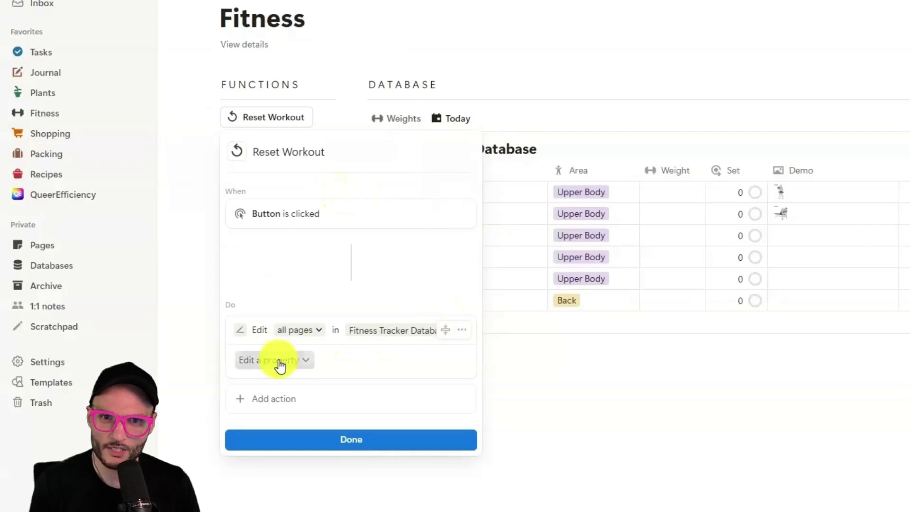
left_click(289, 453)
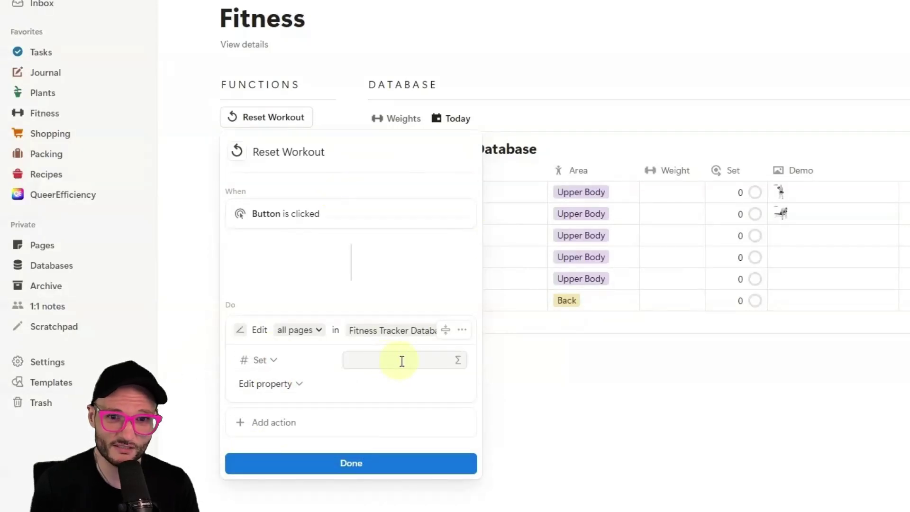
left_click(407, 469)
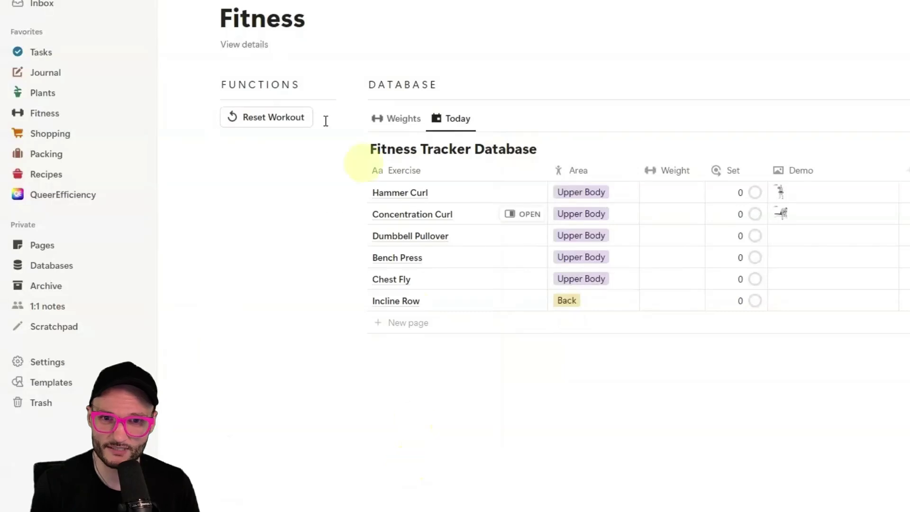
Run Reset Workout and check the Set values of the exercises in the Weights view
left_click(283, 120)
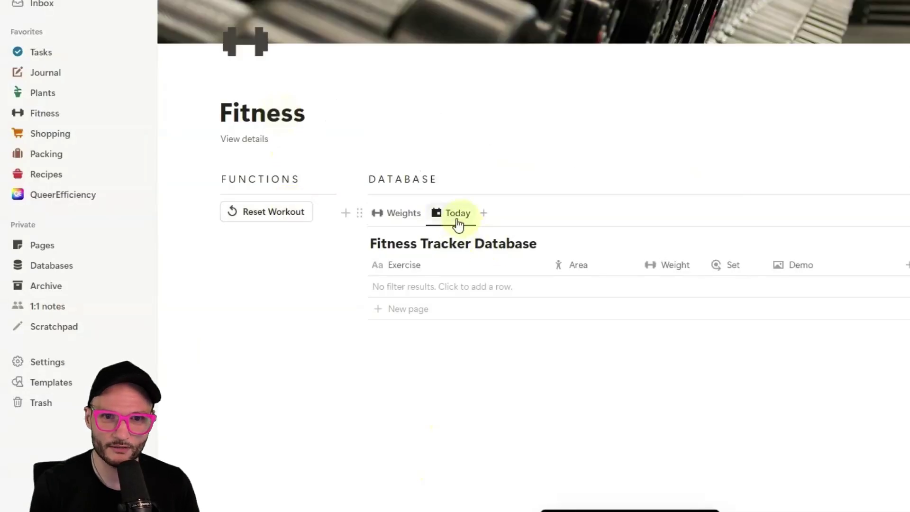
left_click(388, 216)
scroll(407, 209, "down", 3)
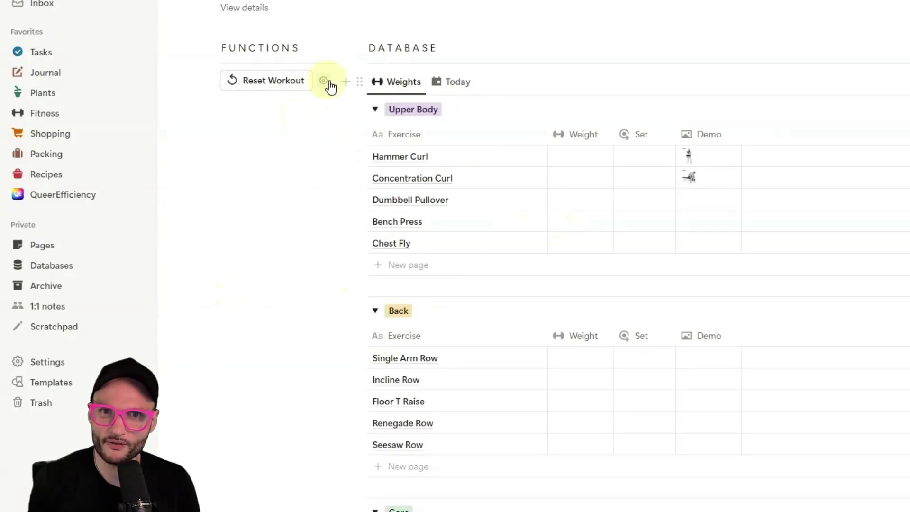
Restrict the Reset Workout action to pages where Set is not empty, and save the button
left_click(325, 82)
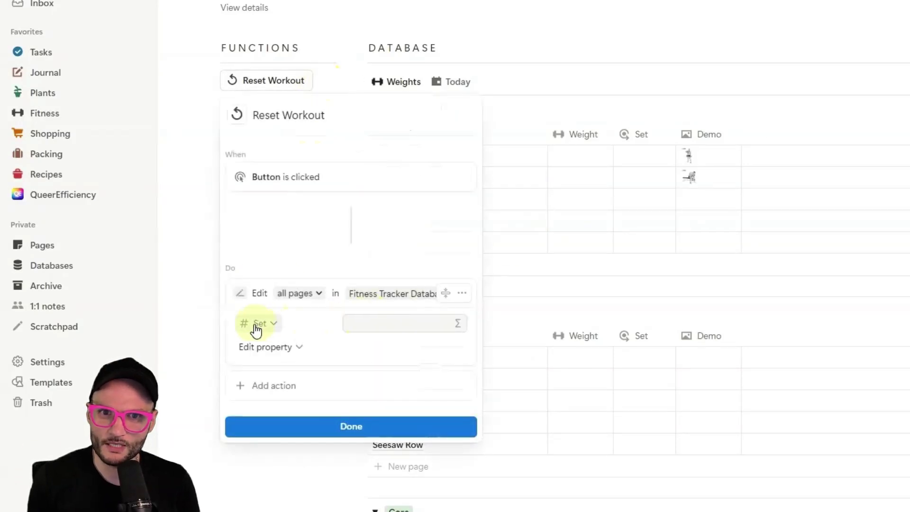
left_click(289, 294)
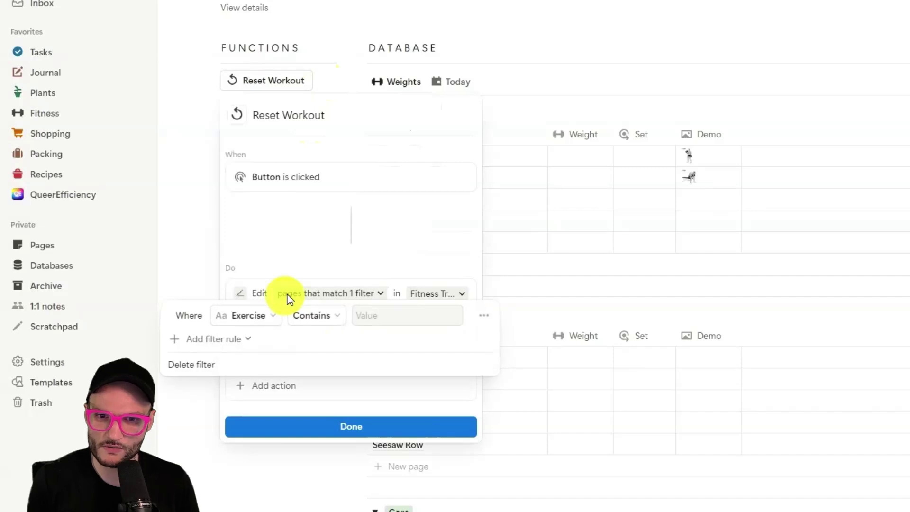
left_click(263, 316)
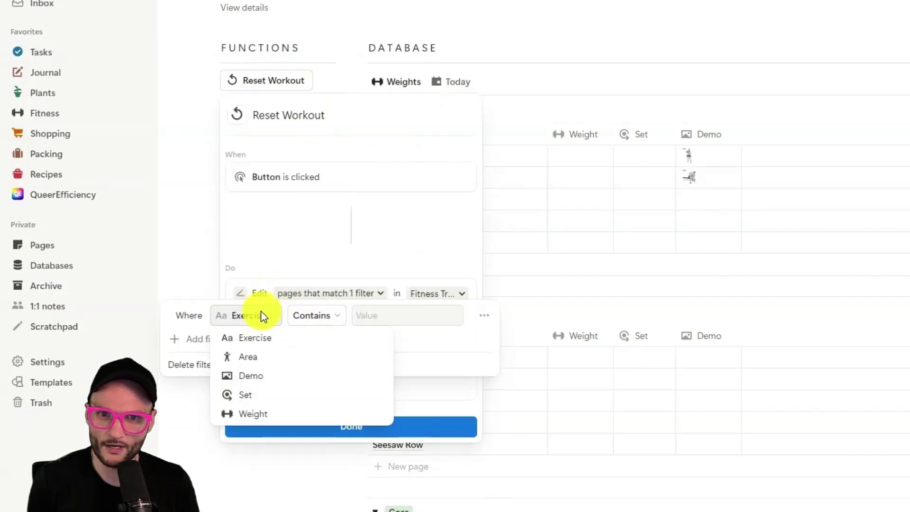
left_click(274, 397)
left_click(306, 316)
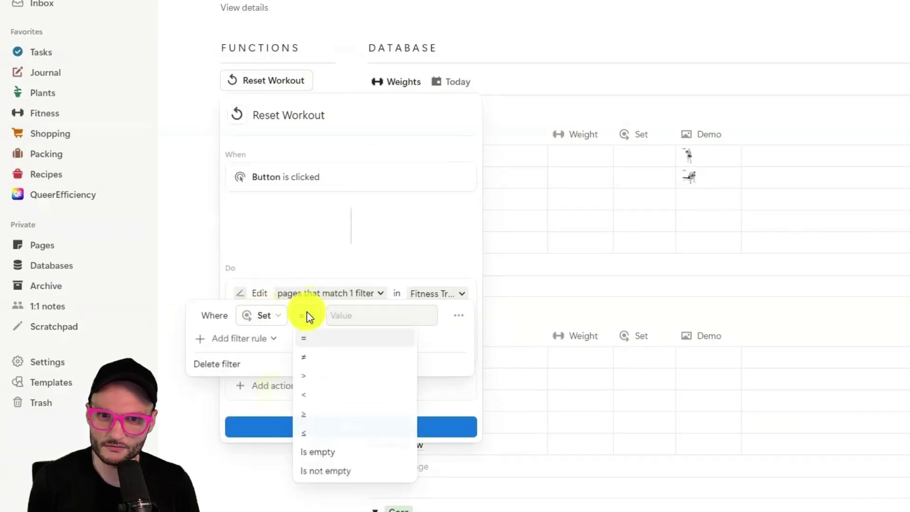
left_click(368, 471)
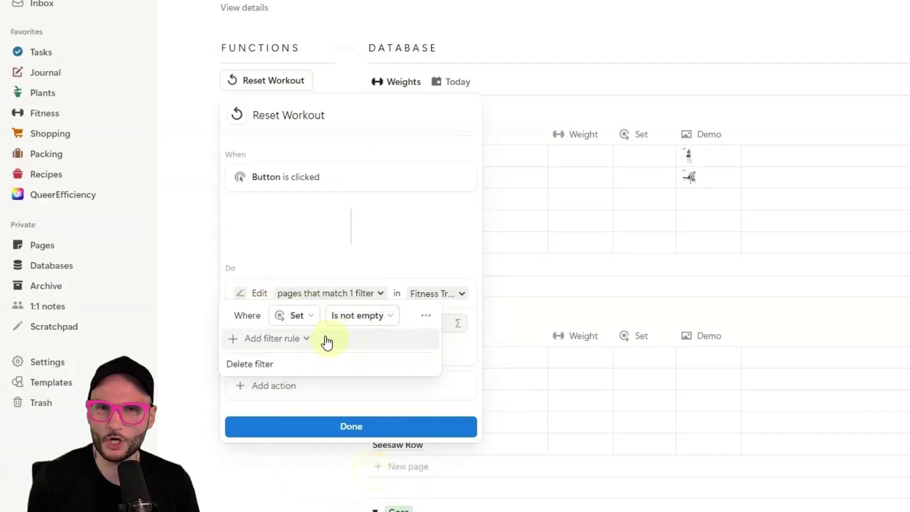
left_click(351, 315)
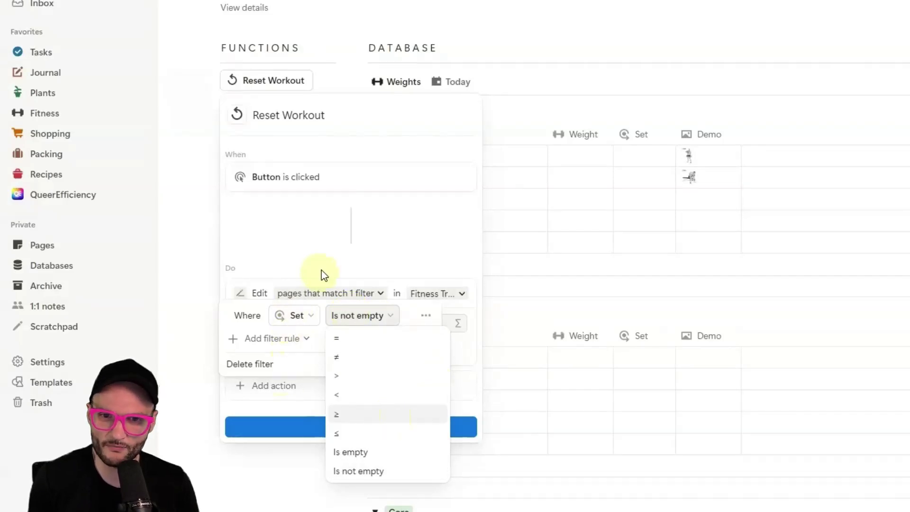
left_click(248, 319)
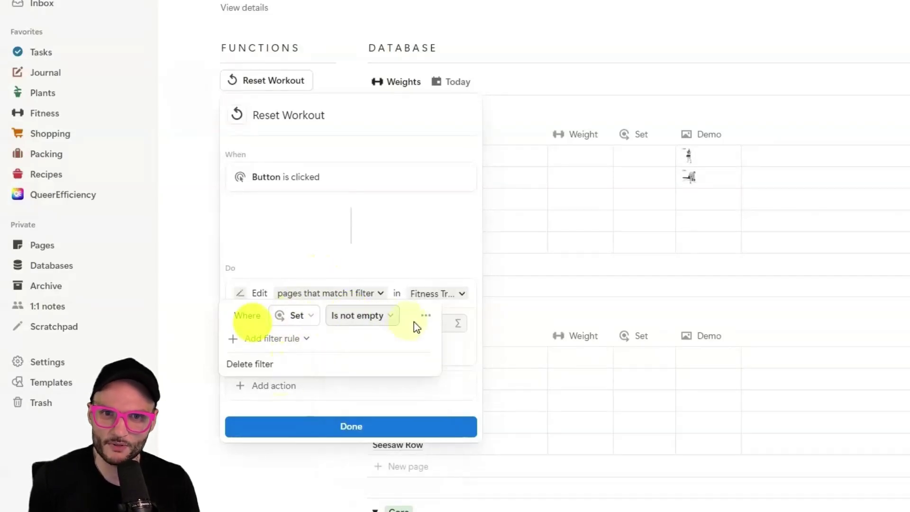
left_click(377, 264)
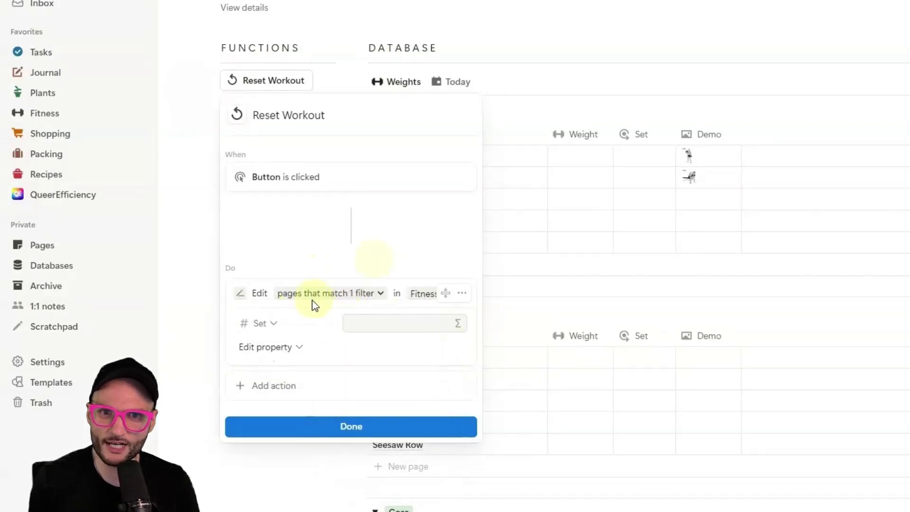
left_click(359, 433)
Test Reset Workout by entering 1 as Set for all five Upper Body exercises and running the button
left_click(644, 154)
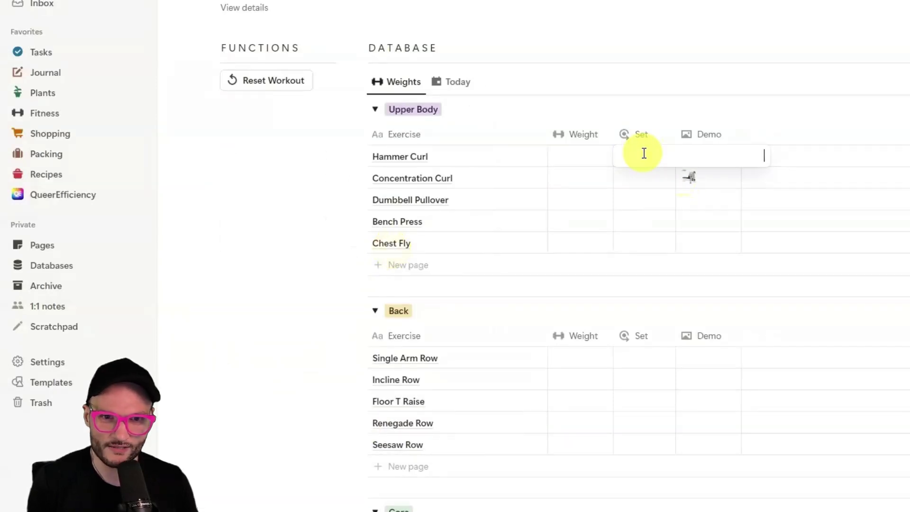
type("1")
key("Return")
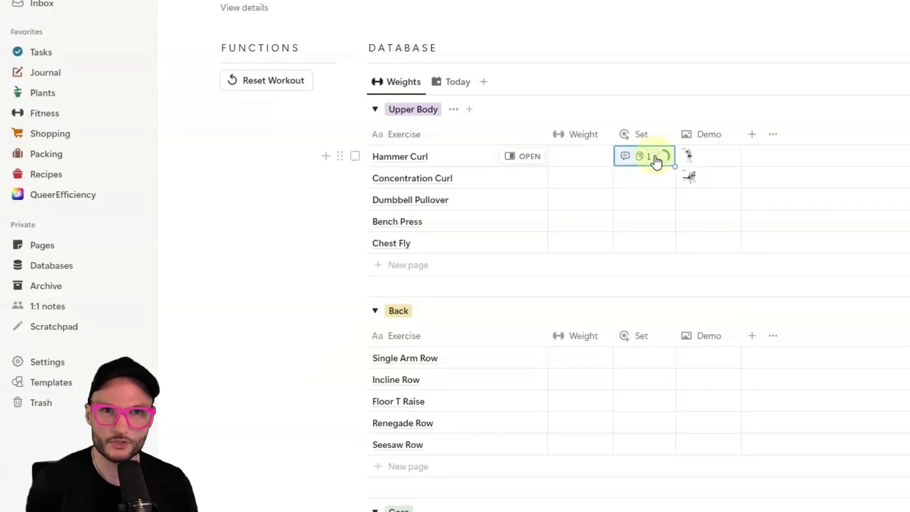
key("shift+Down")
key("shift+Down")
key("shift+Down")
key("shift+Down")
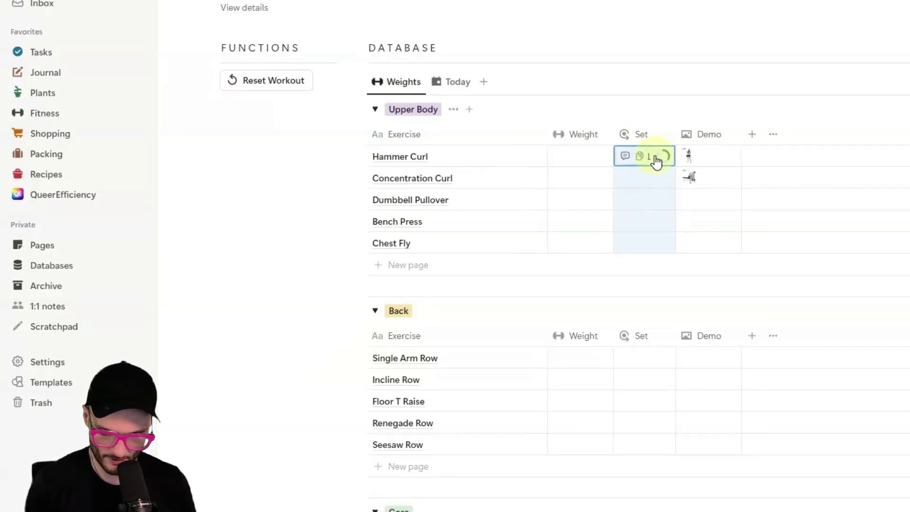
type("1 1 1 1")
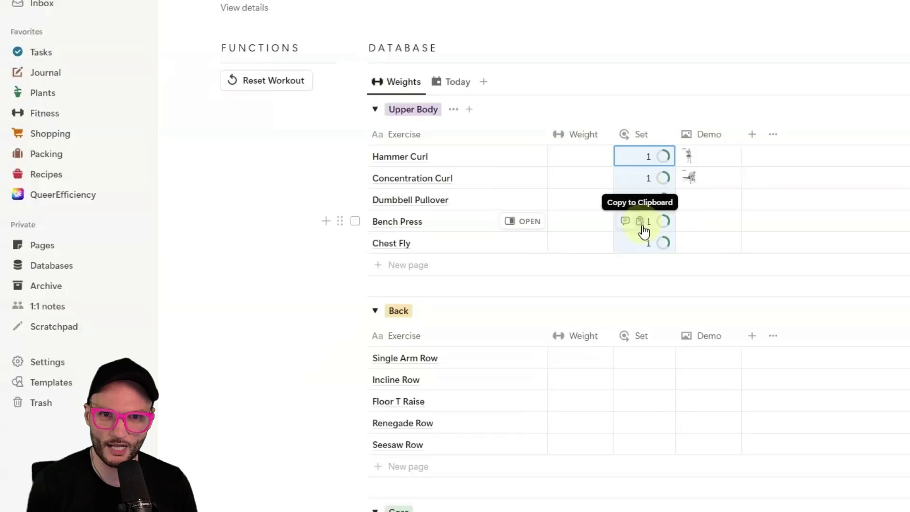
left_click(267, 88)
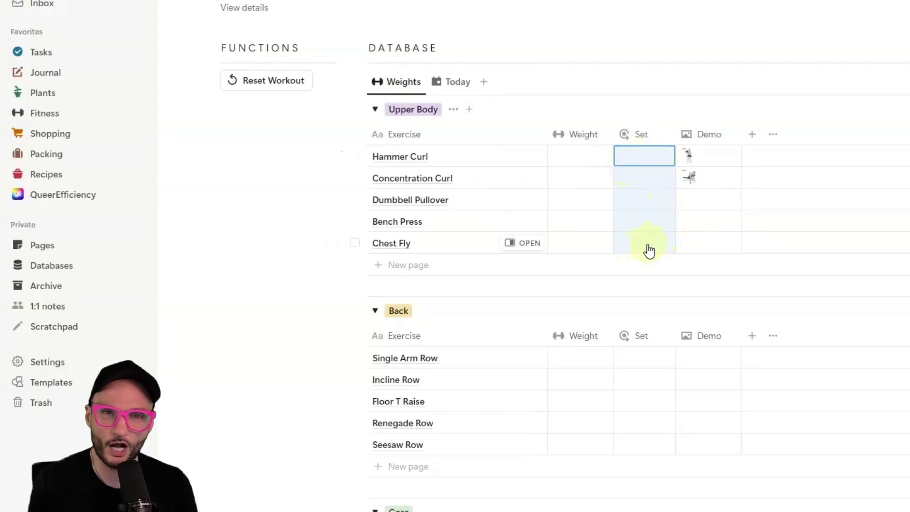
scroll(439, 86, "up", 3)
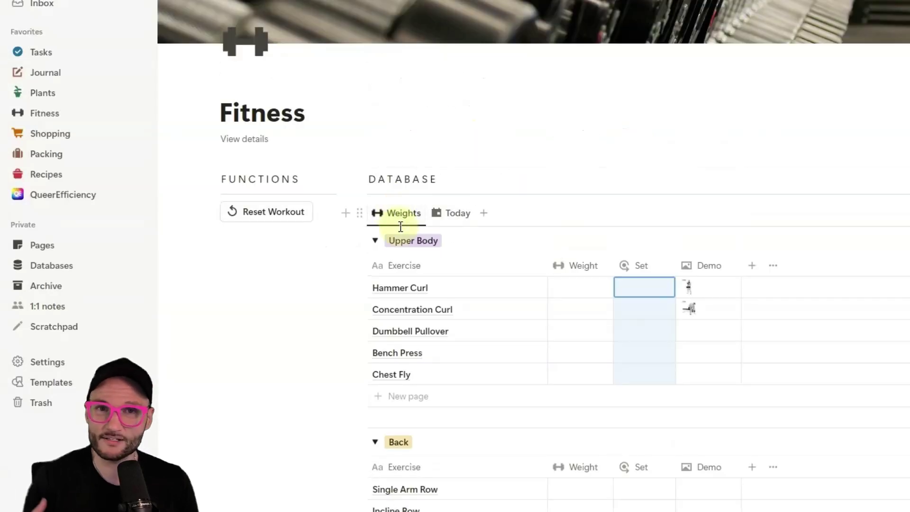
Set the Hammer Curl exercise's Set value to 0
left_click(658, 291)
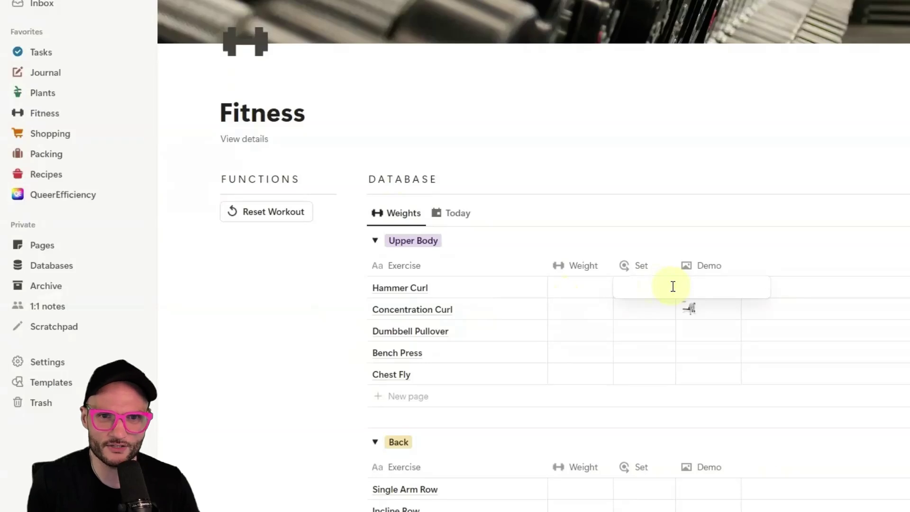
key("Return")
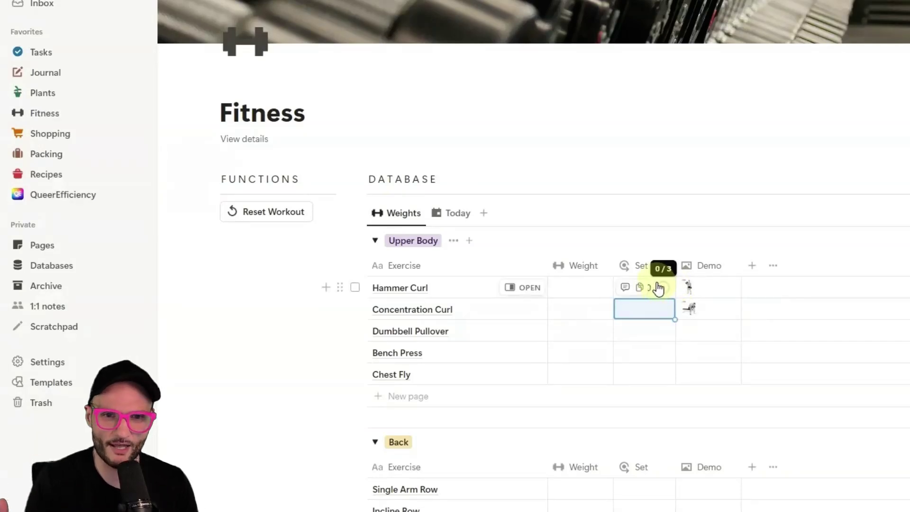
Add a Button property named Today to the Fitness Tracker Database in the Weights view
left_click(753, 266)
scroll(793, 260, "down", 5)
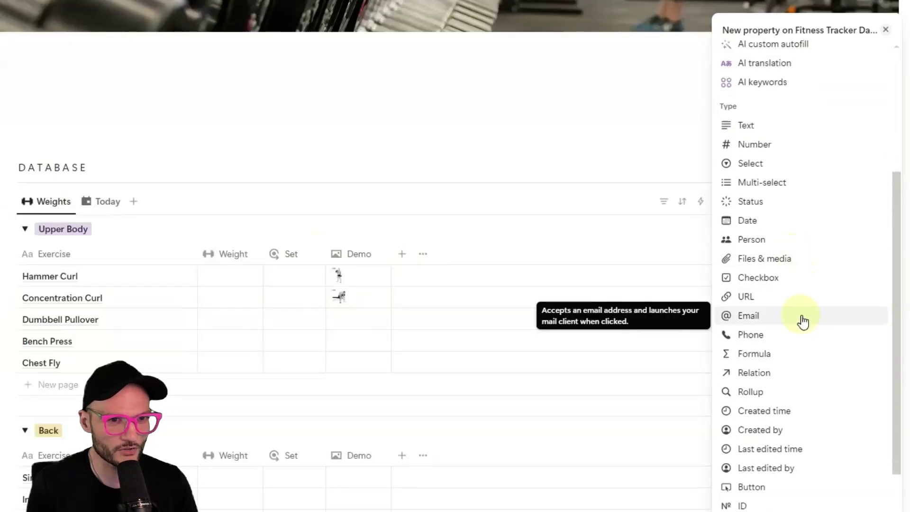
left_click(802, 488)
double_click(805, 257)
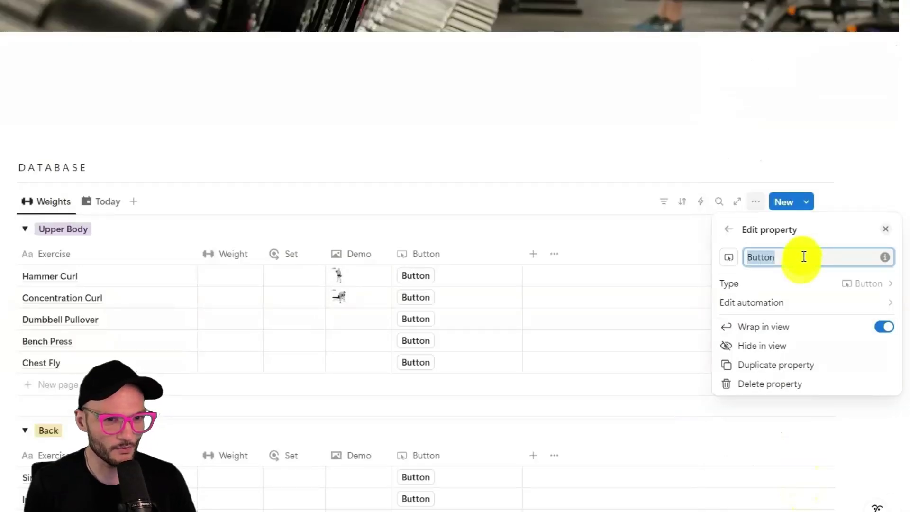
type("Today")
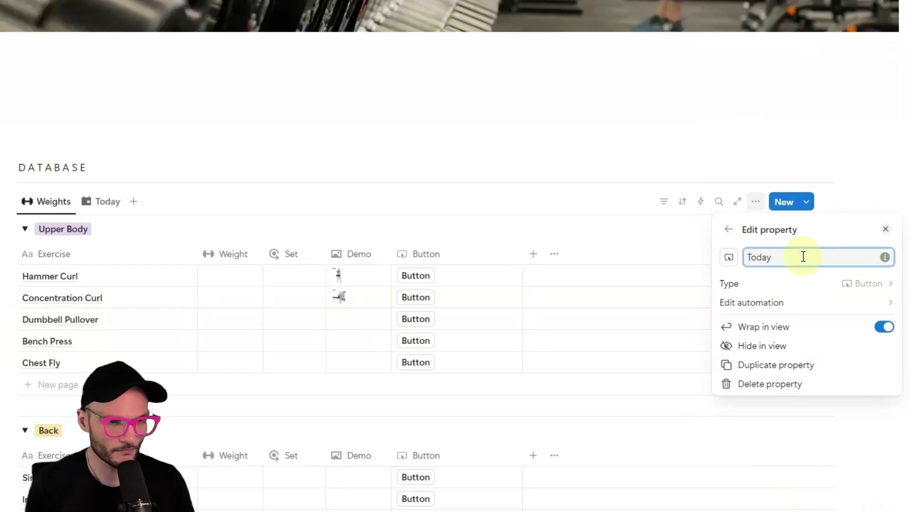
Give the Today property the calendar icon and narrow its column to fit the button
left_click(726, 262)
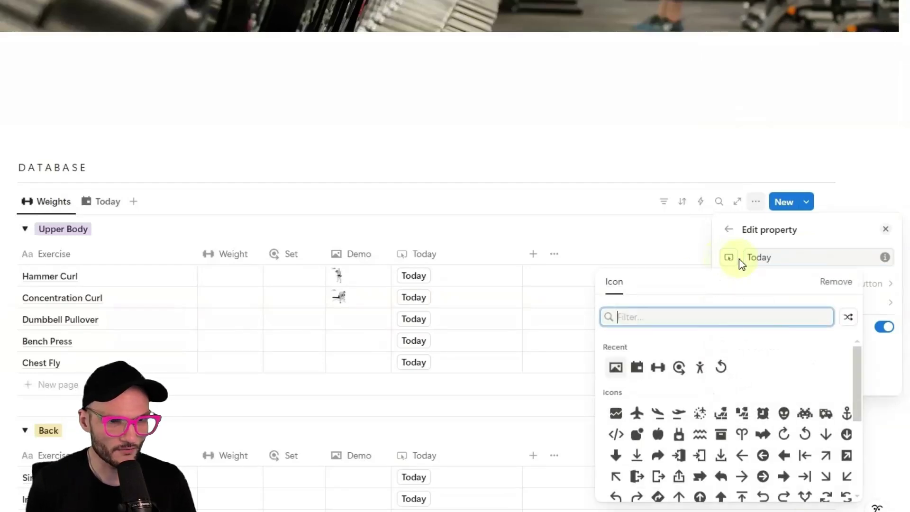
left_click(642, 367)
left_click(445, 230)
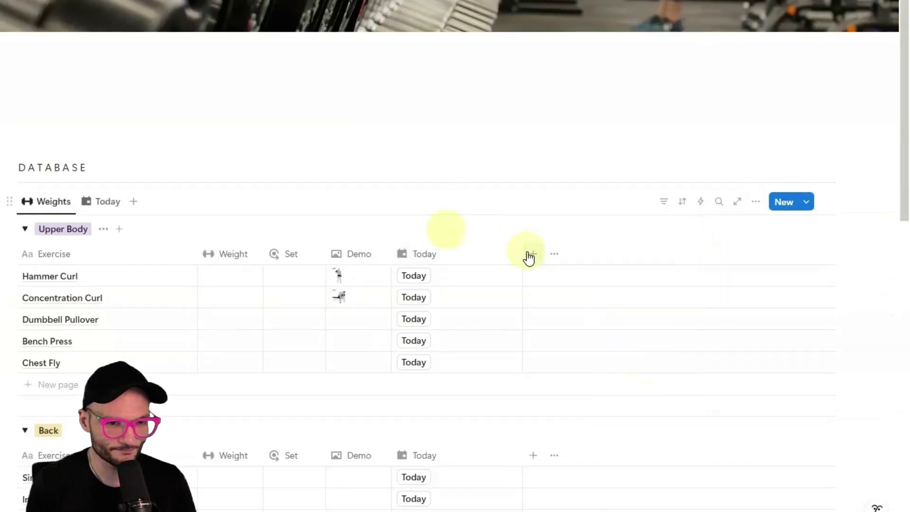
left_click_drag(512, 260, 461, 259)
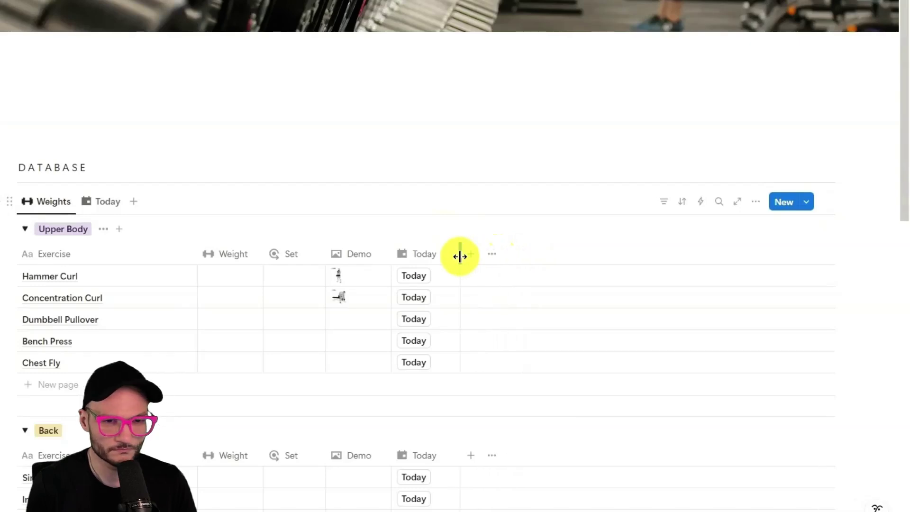
Configure the Today button to edit this page by setting Set to 0, and save the automation
left_click(433, 255)
left_click(454, 327)
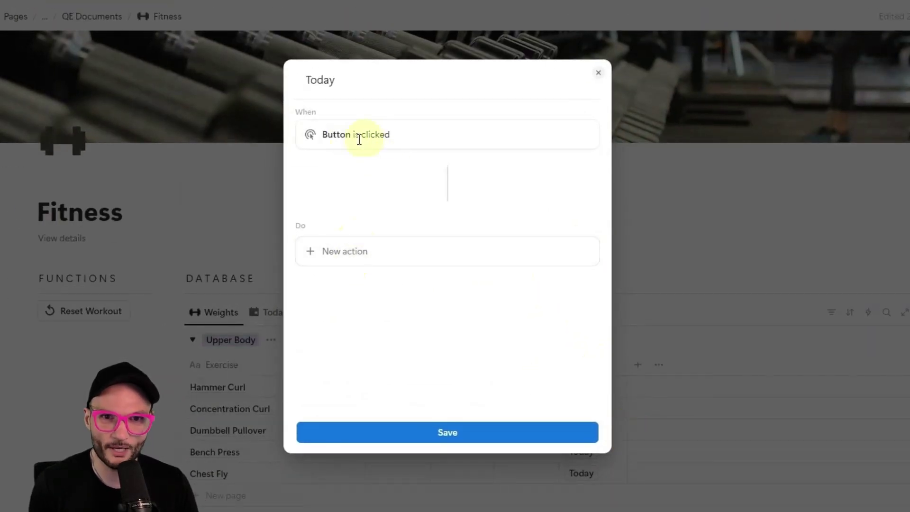
left_click(346, 257)
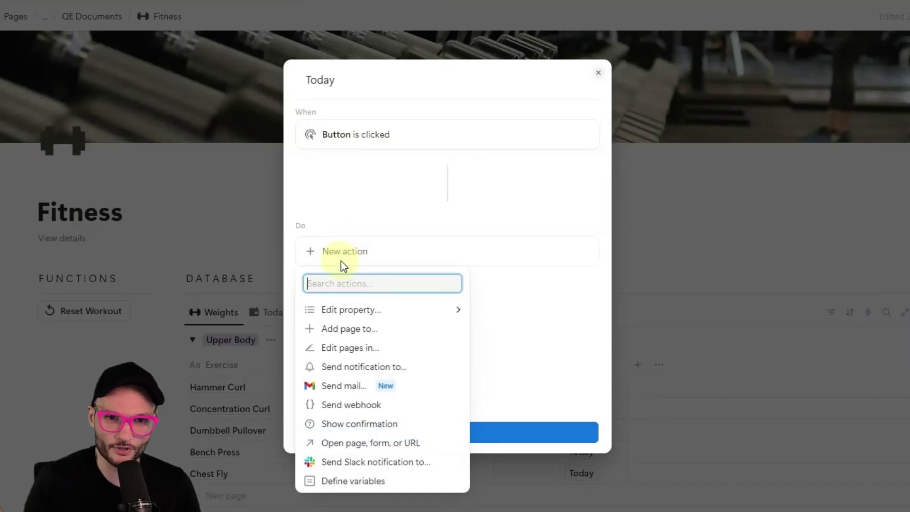
left_click(392, 311)
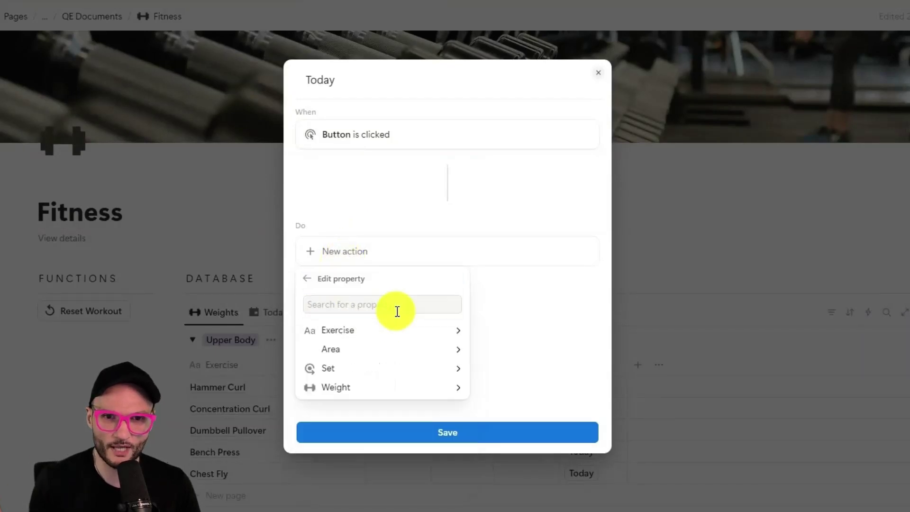
left_click(331, 369)
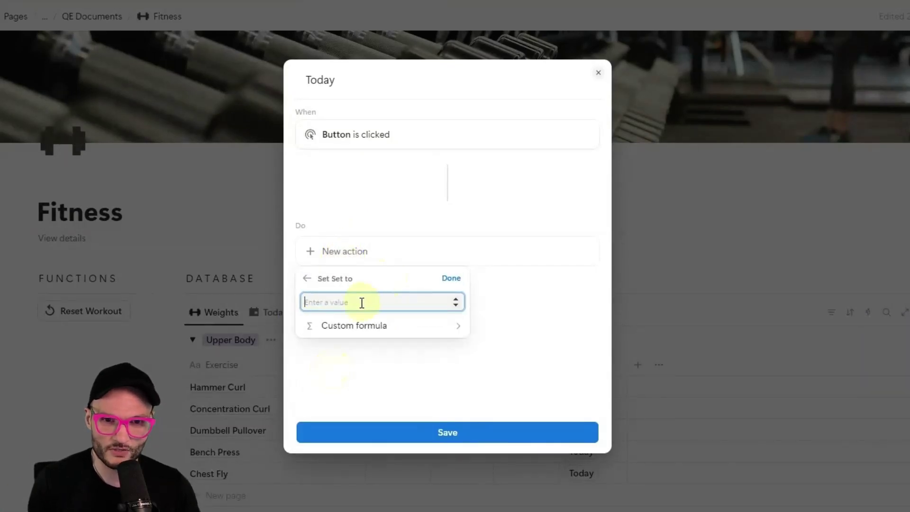
type("0")
left_click(451, 278)
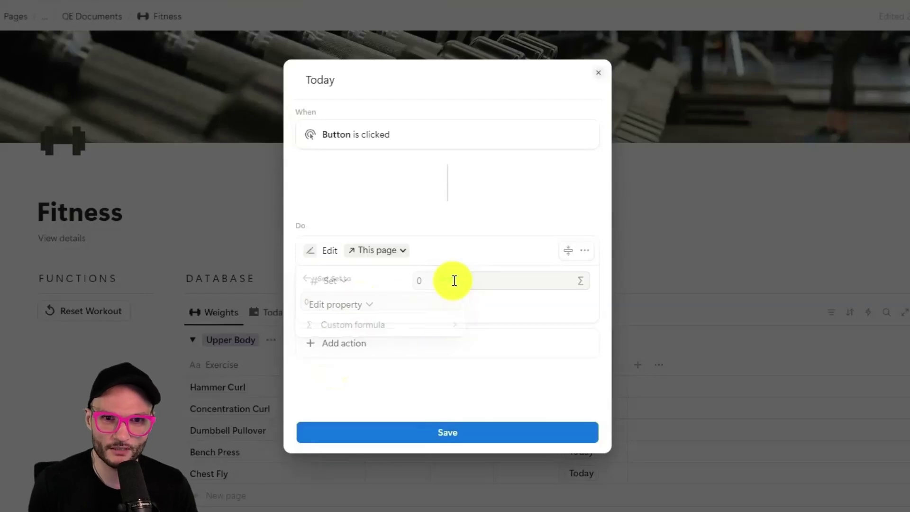
left_click(472, 432)
Run the Today button for Hammer Curl, Concentration Curl, Dumbbell Pullover and Bench Press
left_click(583, 386)
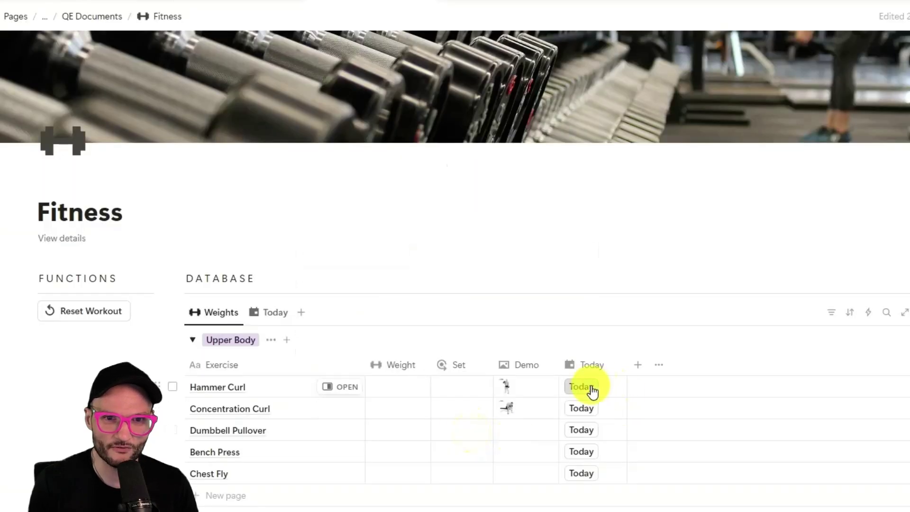
left_click(582, 430)
left_click(583, 451)
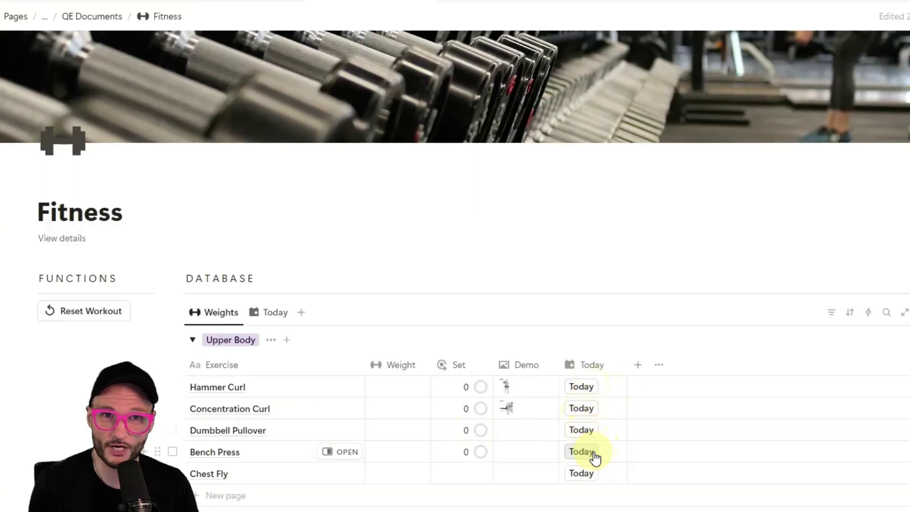
Hide the Today button property in the database's Today view
left_click(278, 319)
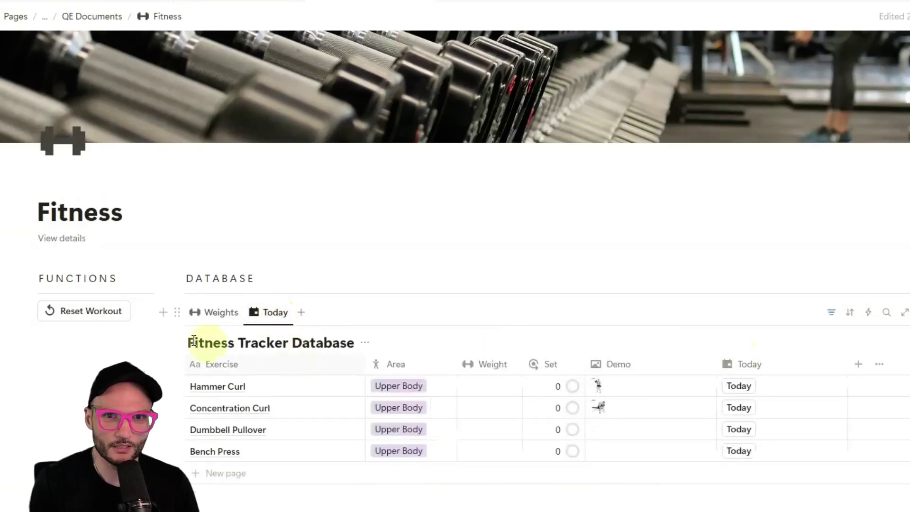
left_click(757, 371)
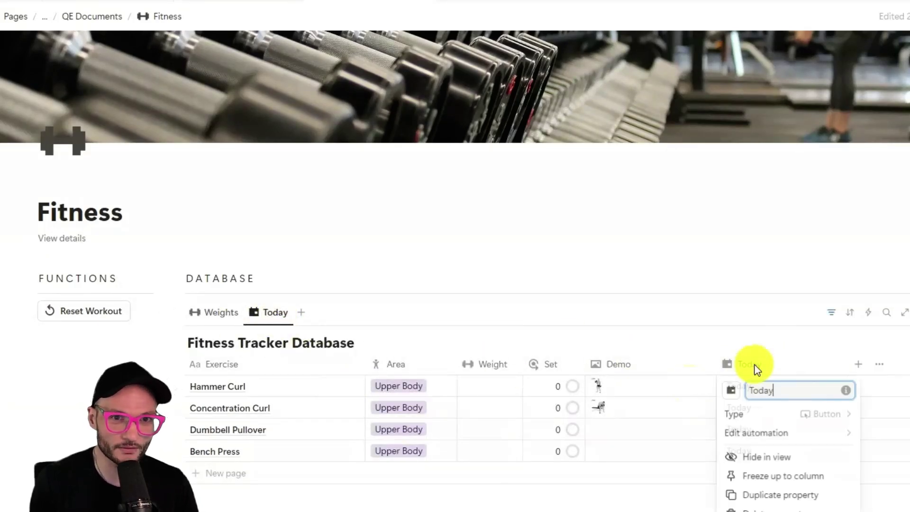
left_click(787, 456)
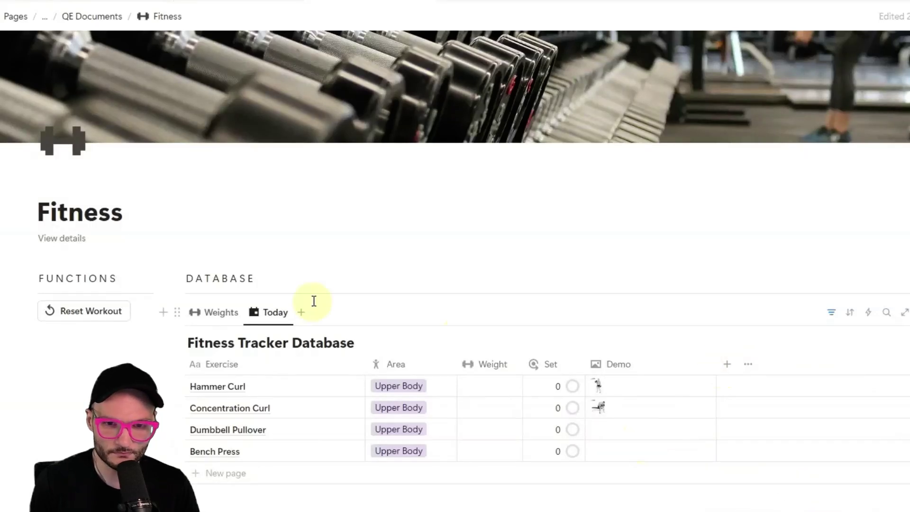
Reorder the Weights view columns to Exercise, Today, Set, Weight, Demo, and narrow the Exercise column
left_click(226, 322)
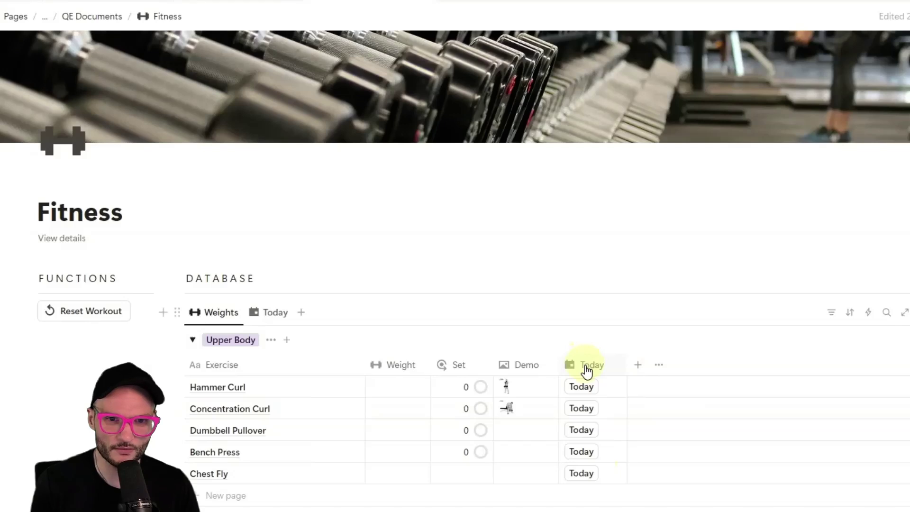
left_click_drag(596, 368, 394, 370)
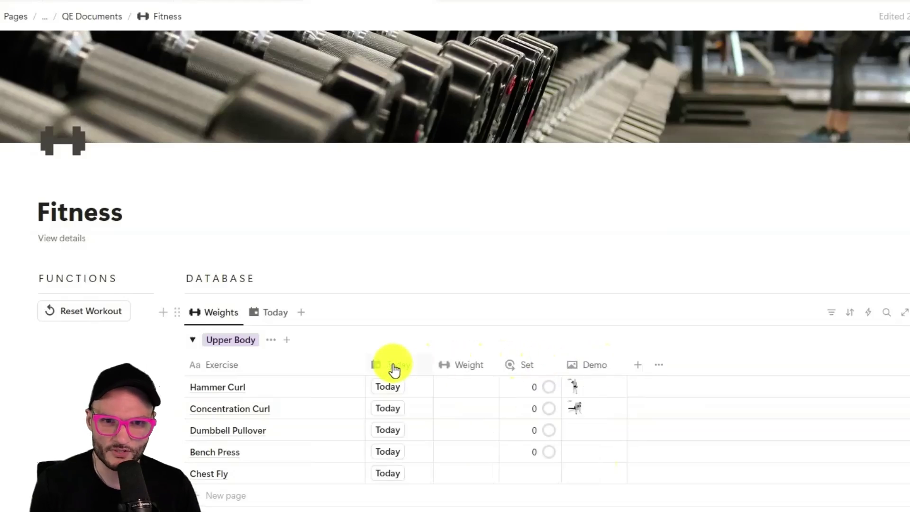
left_click_drag(552, 377, 462, 371)
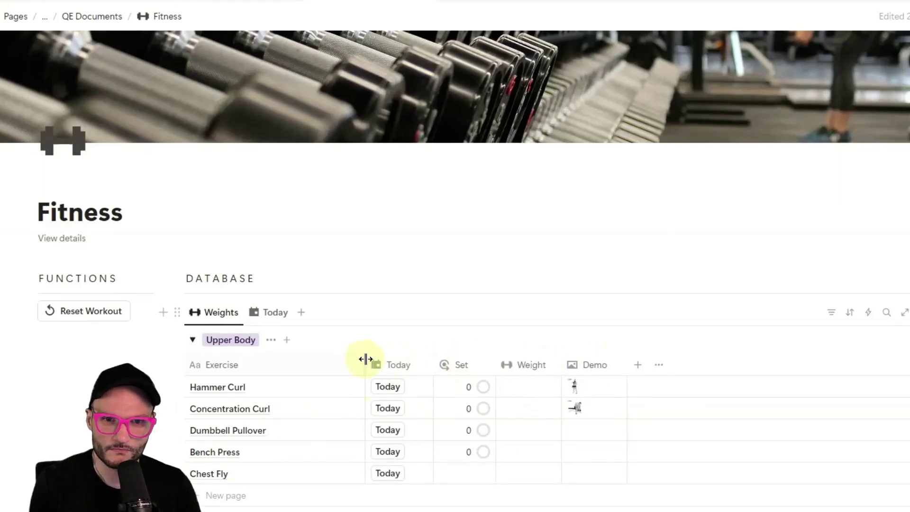
left_click_drag(365, 365, 321, 363)
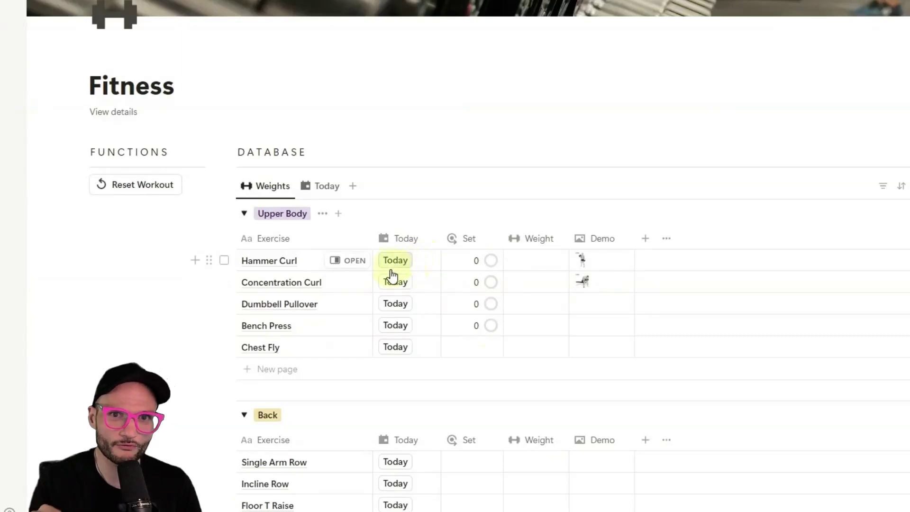
Run Today for Chest Fly and clear the Upper Body Set values, emptying Chest Fly's manually and the rest with Reset Workout
left_click(396, 347)
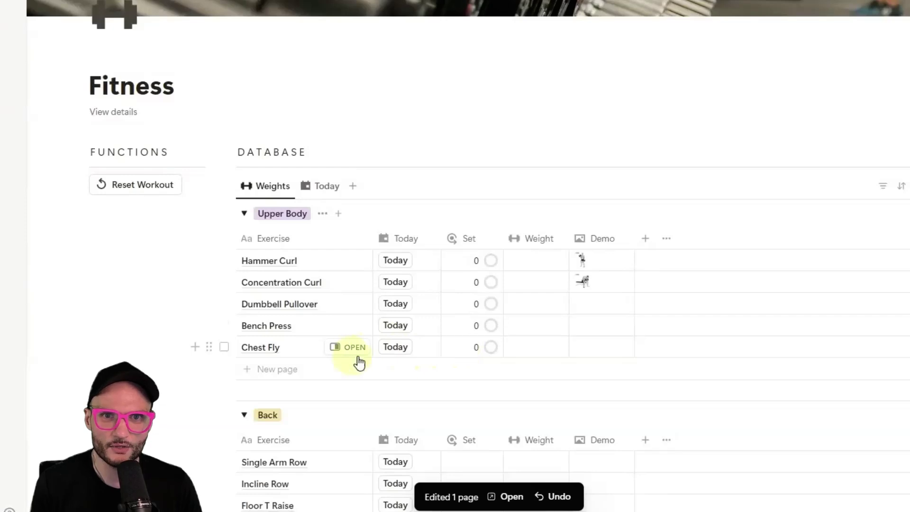
left_click(494, 356)
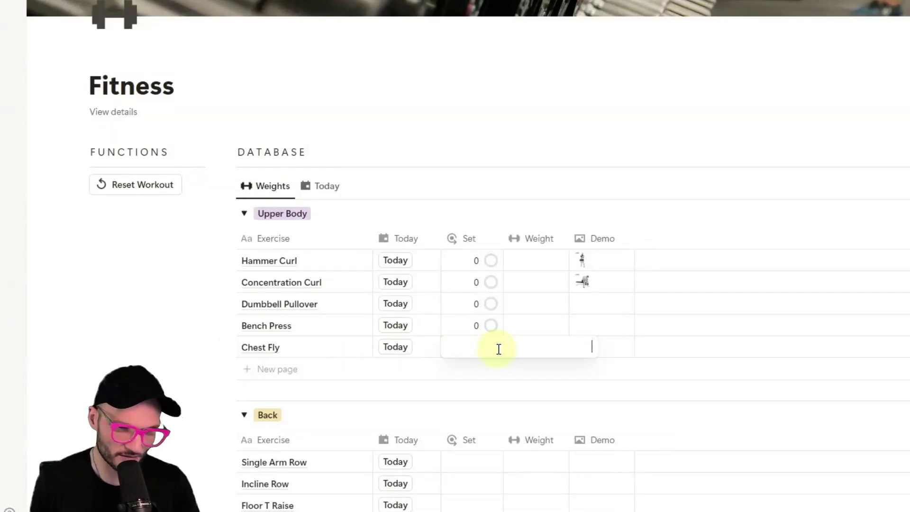
key("Escape")
left_click(144, 185)
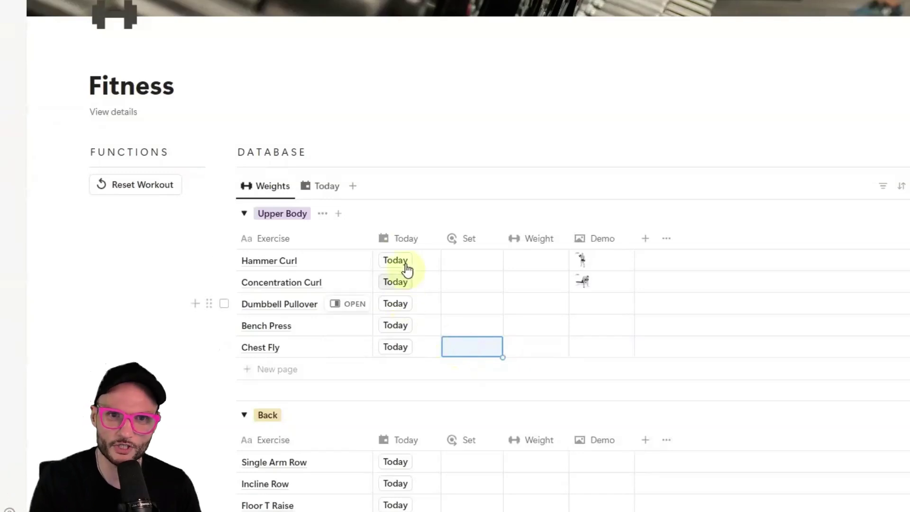
Replace the 0 in the Today button's Set action with a custom formula using if()
left_click(399, 242)
left_click(439, 311)
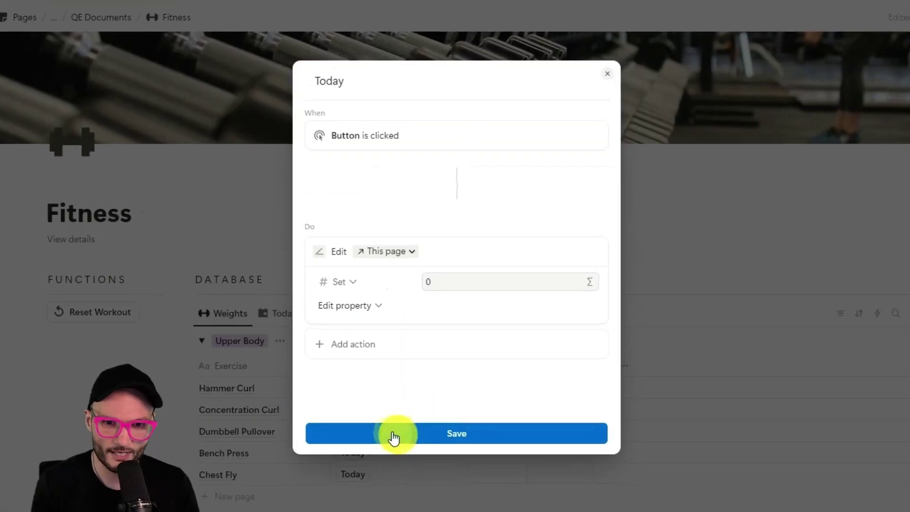
left_click(462, 281)
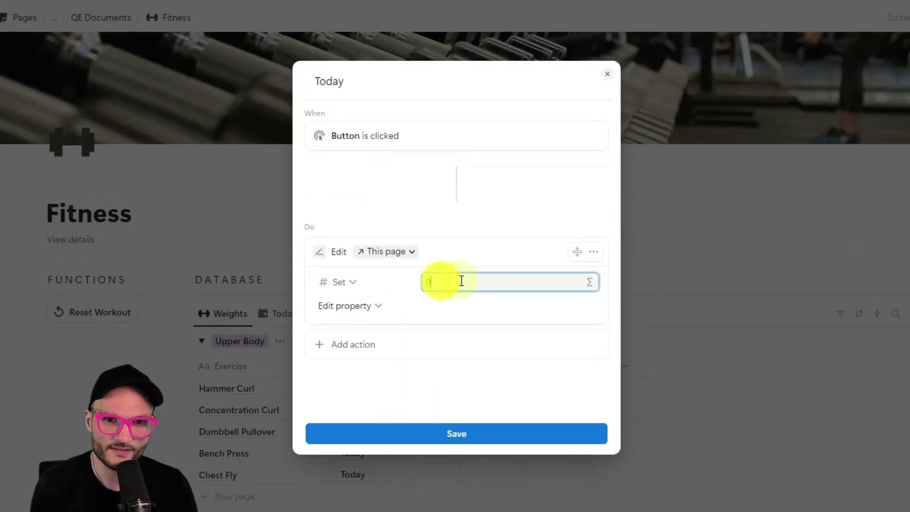
left_click(589, 282)
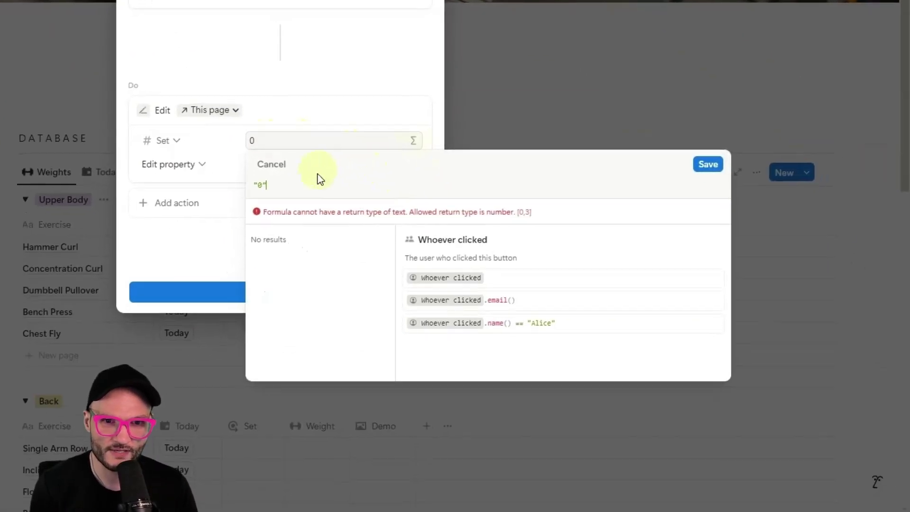
key("ctrl+a")
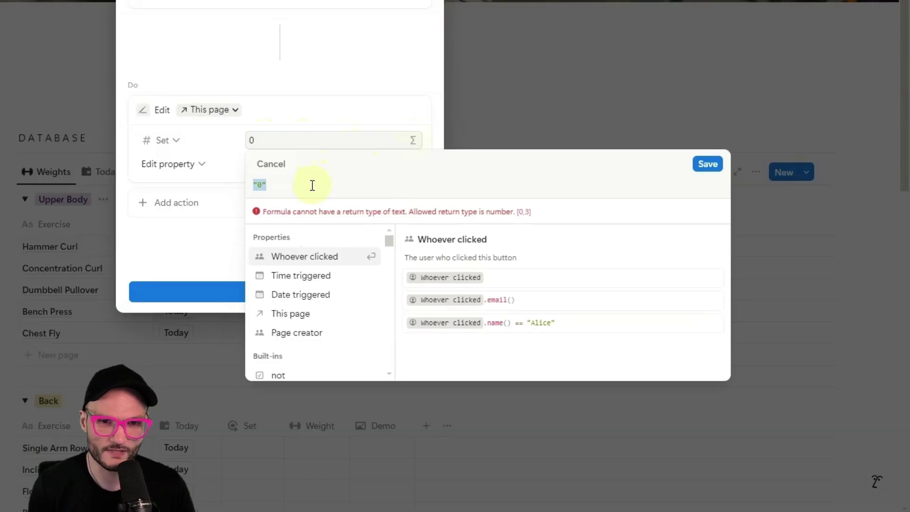
key("BackSpace")
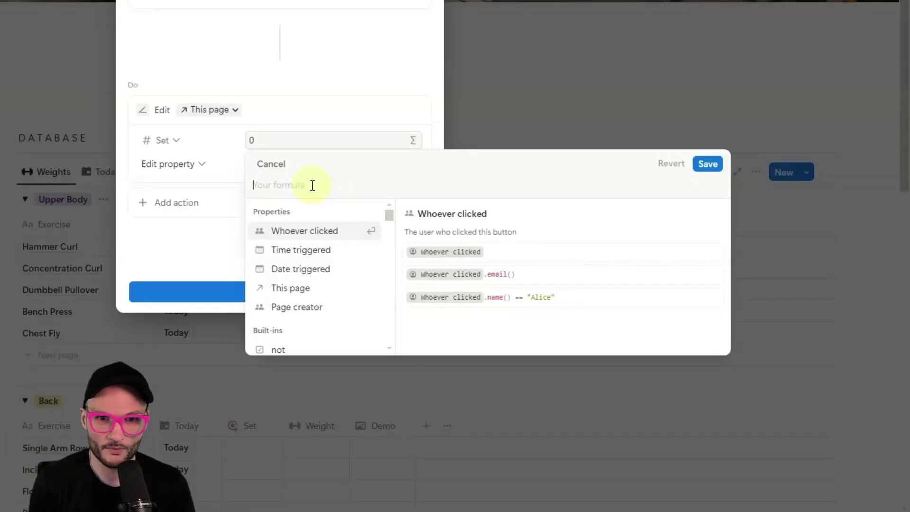
type("if()")
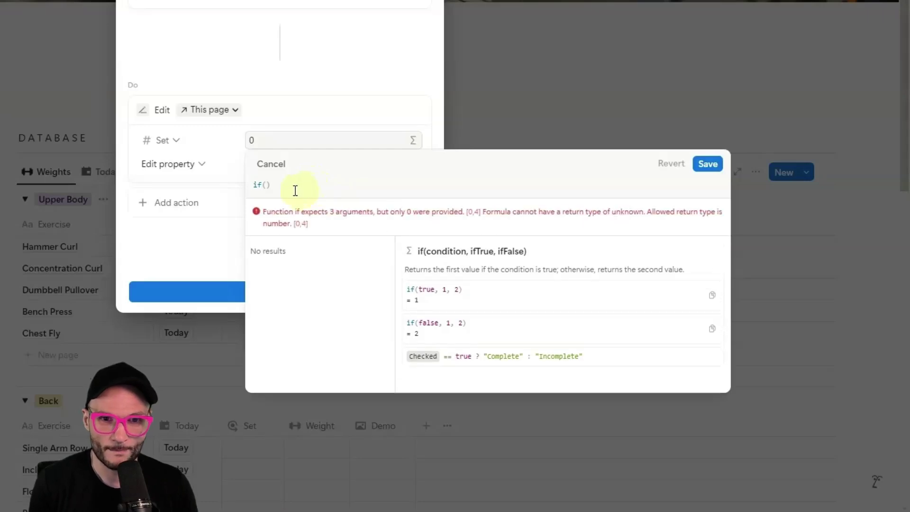
Set the condition of the if() formula to This page's Set property being equal to 0
left_click(267, 184)
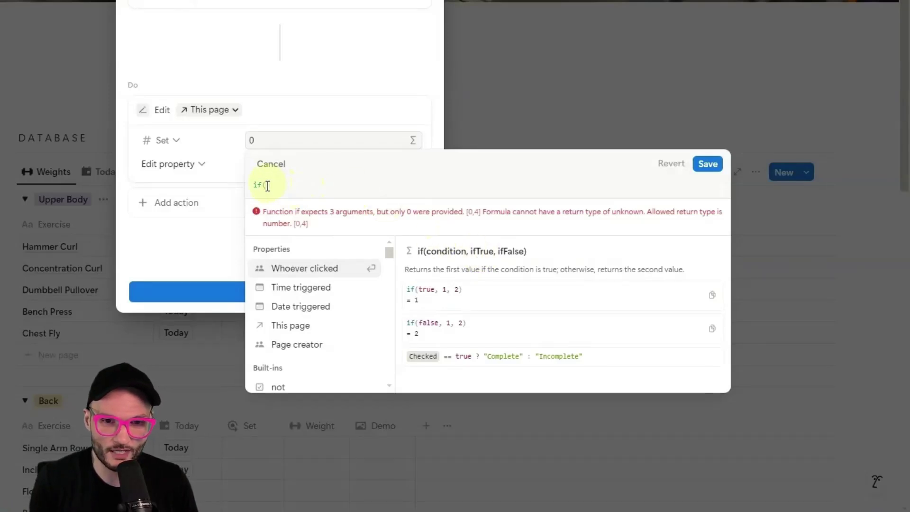
left_click(316, 325)
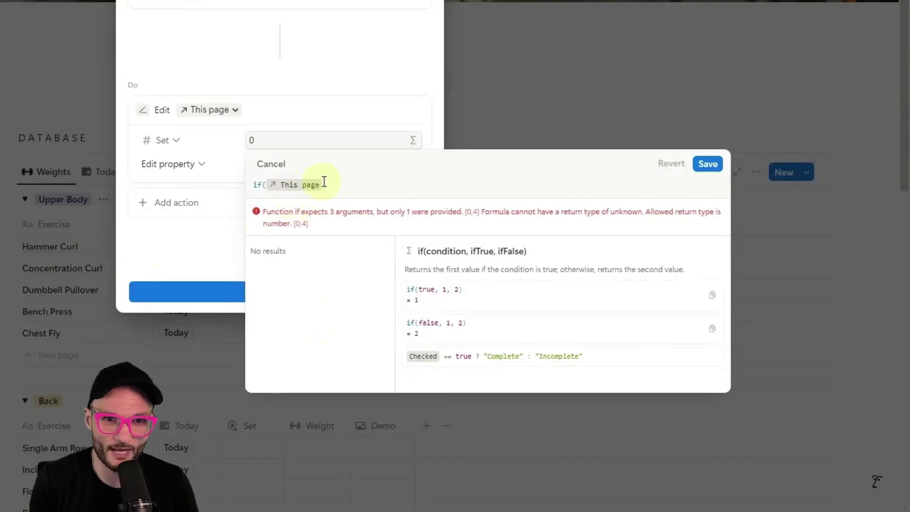
type(".")
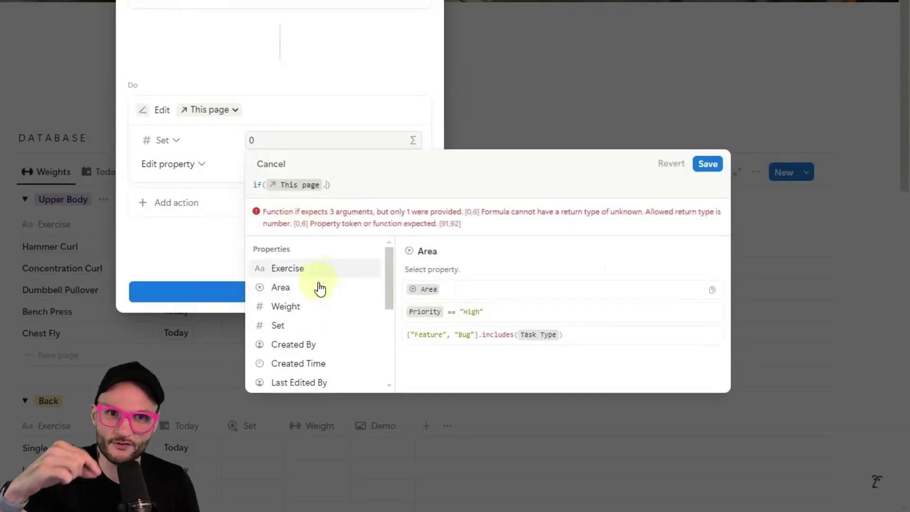
left_click(298, 326)
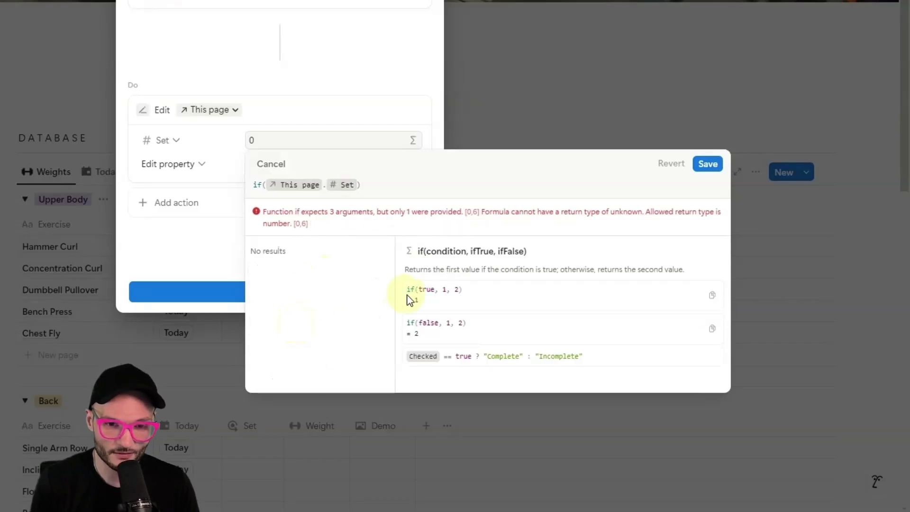
type("==0")
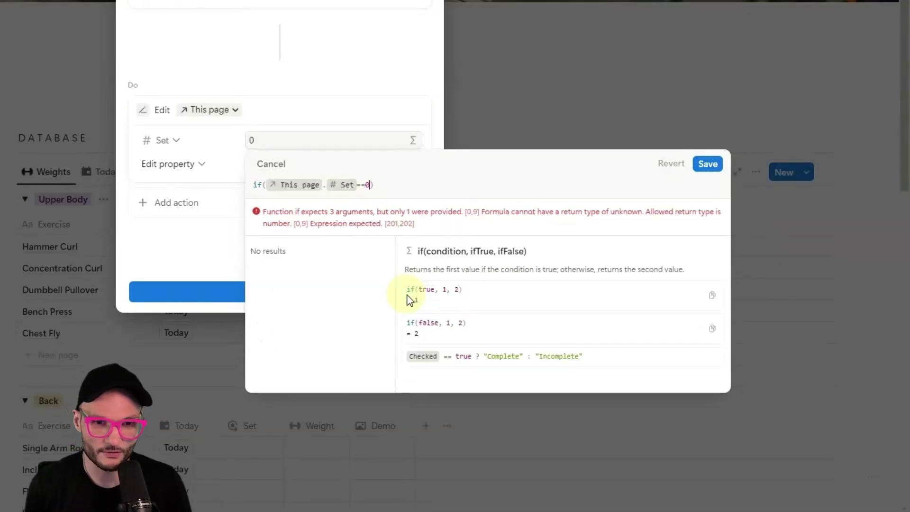
left_click(363, 184)
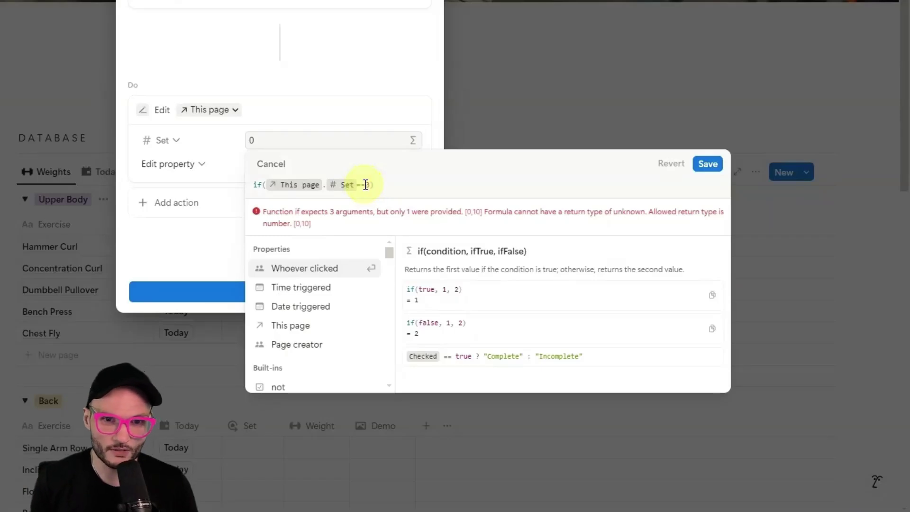
key("BackSpace")
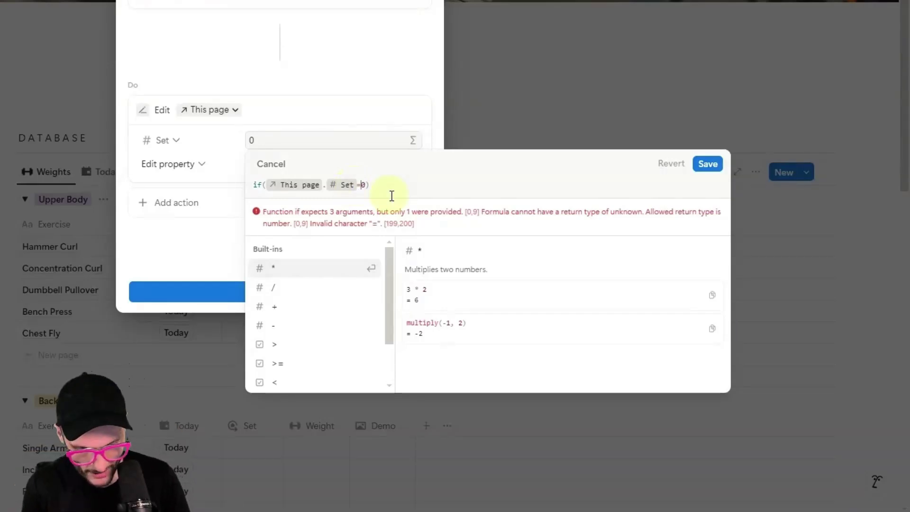
type("=0")
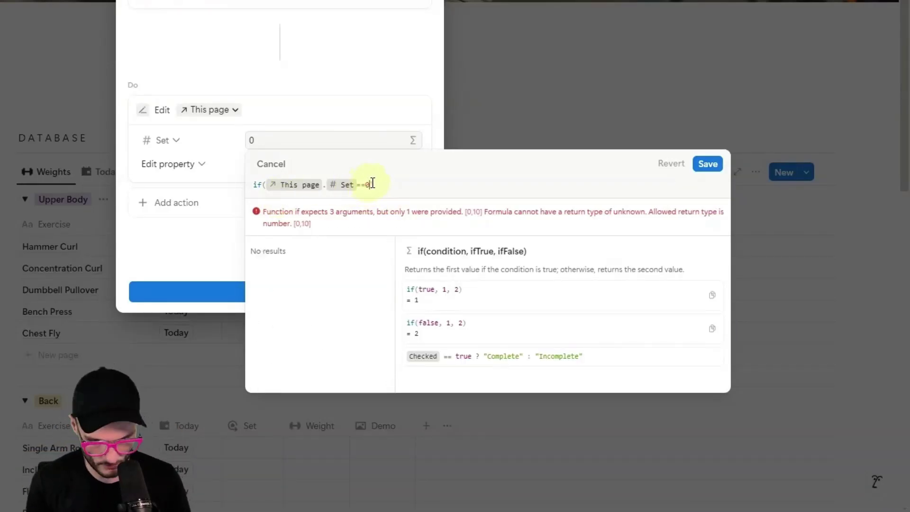
Complete the if() formula with empty text "" as the true result and 0 as the false result
type(", ")
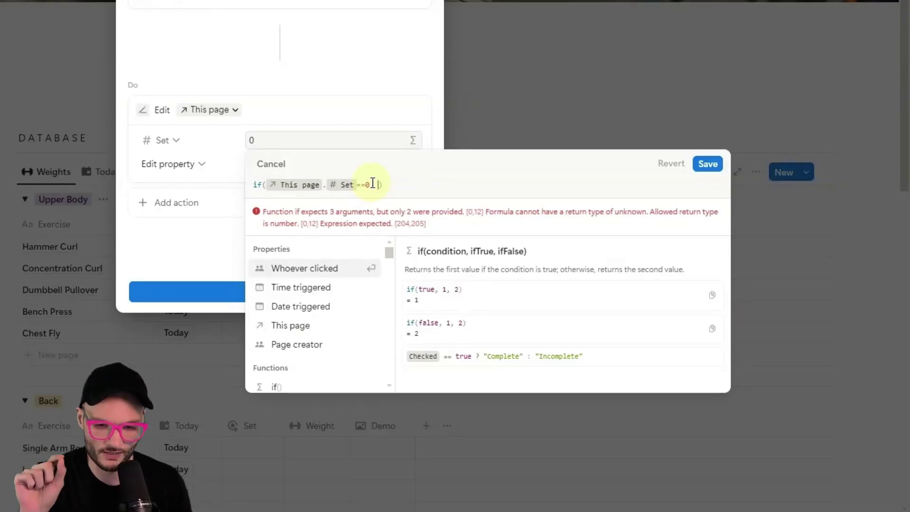
type("\"\"")
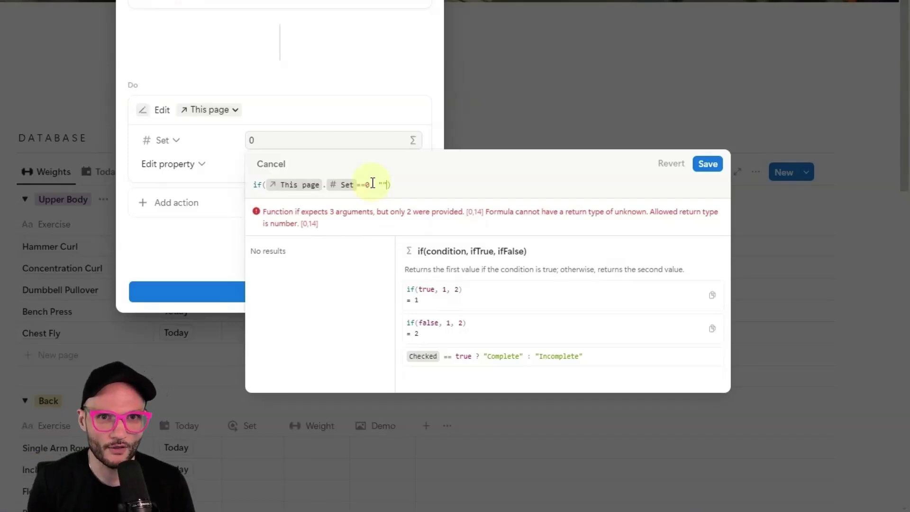
type(", ")
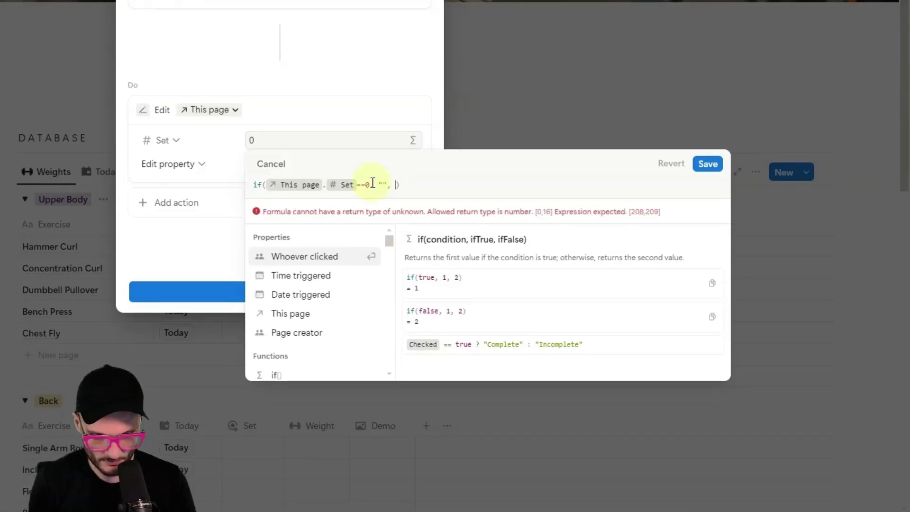
type("0")
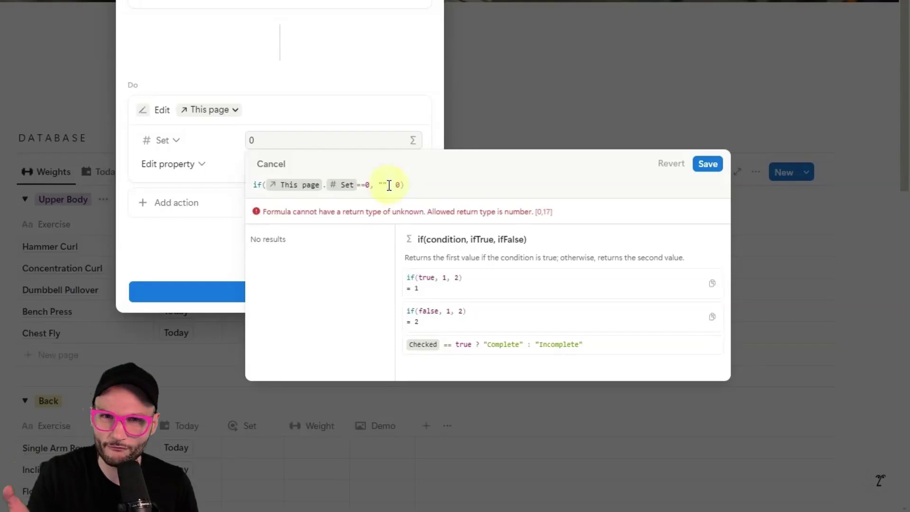
Replace the empty text in the formula with 1, save the automation, and run Today for Hammer Curl
key("BackSpace")
key("BackSpace")
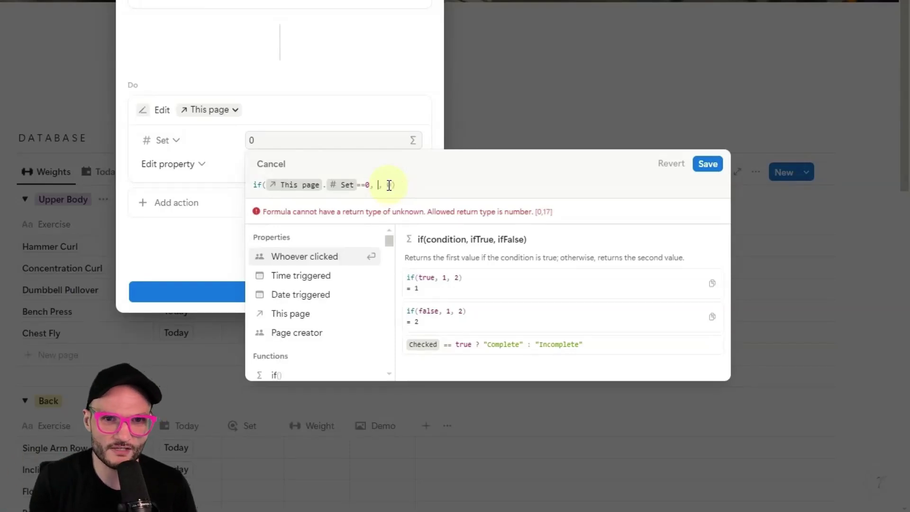
type("1")
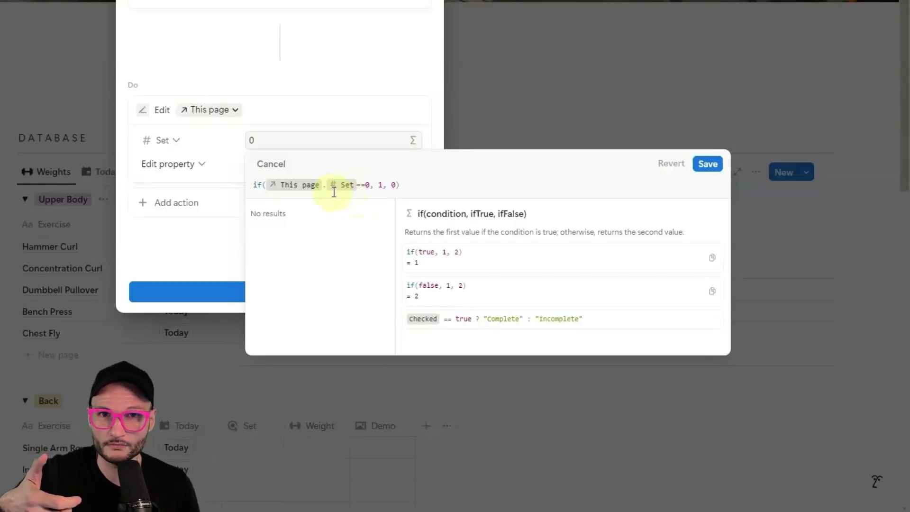
left_click(715, 165)
left_click(311, 295)
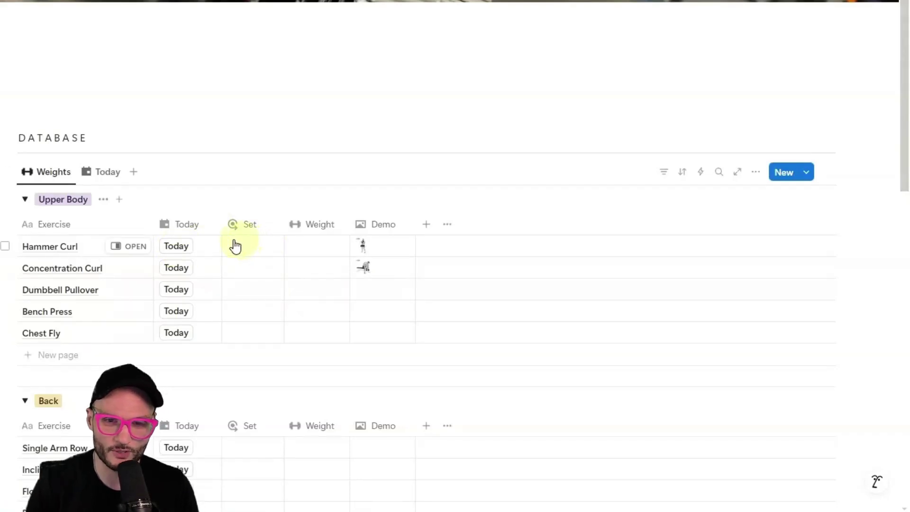
left_click(181, 254)
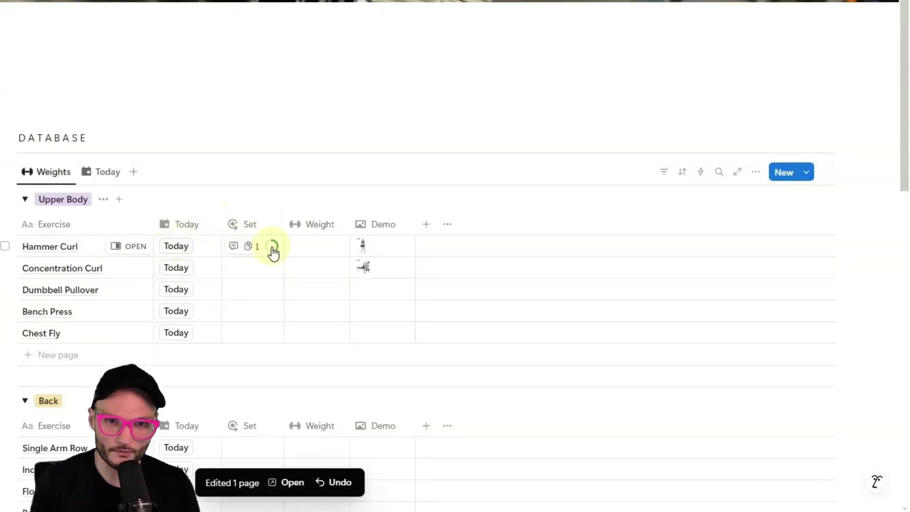
Reopen the Today button's Set formula and replace the true result with empty text ""
left_click(187, 224)
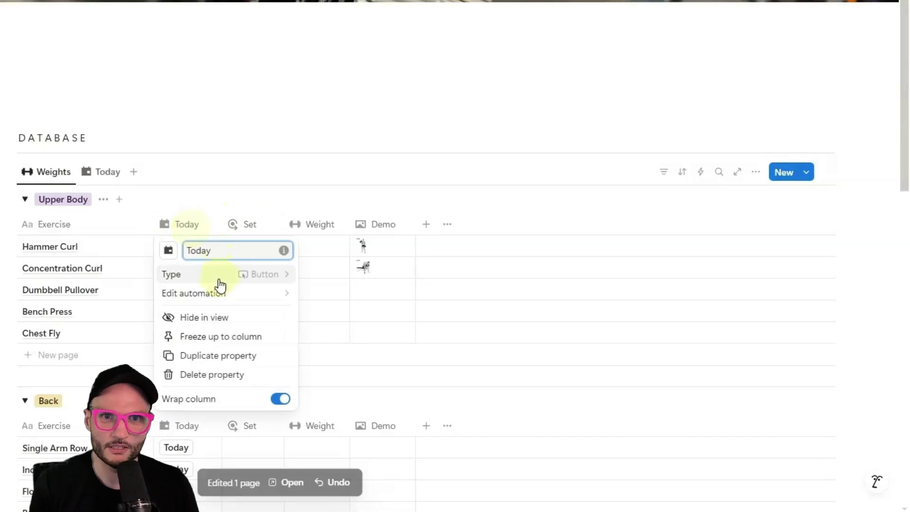
left_click(219, 293)
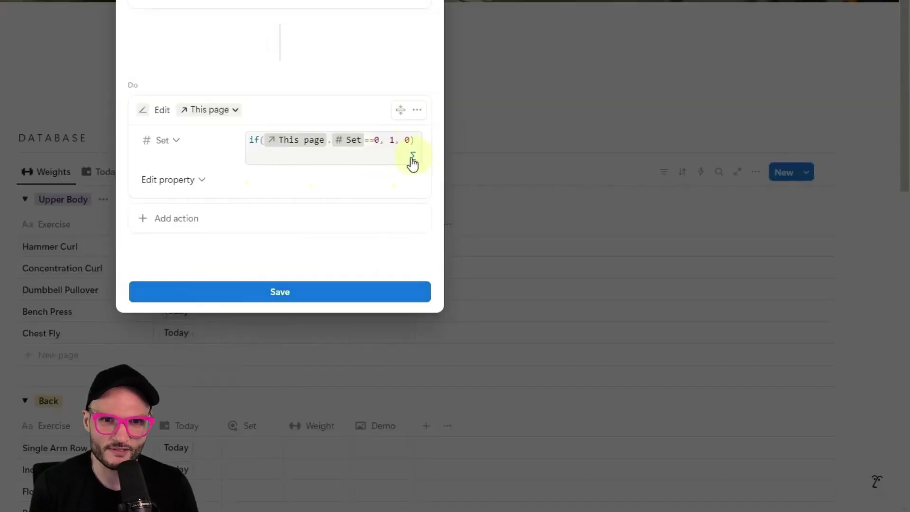
left_click(392, 141)
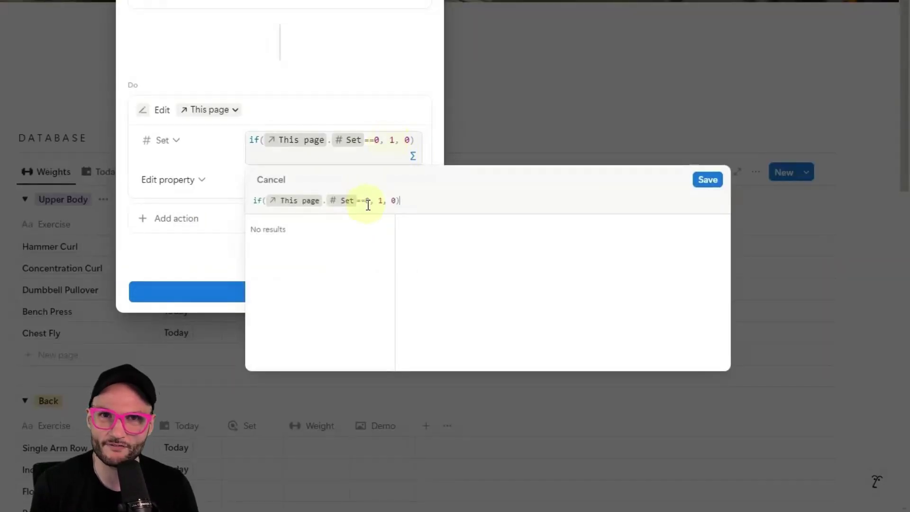
left_click(381, 203)
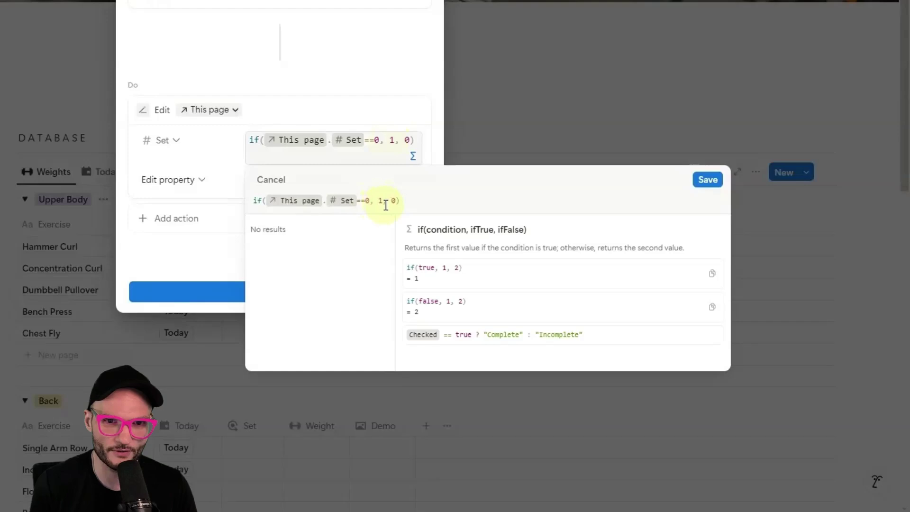
key("BackSpace")
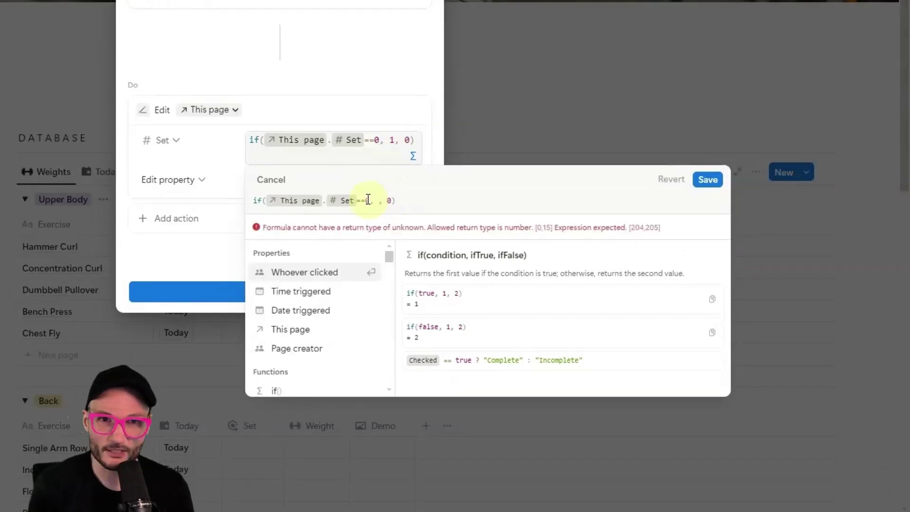
type("\"")
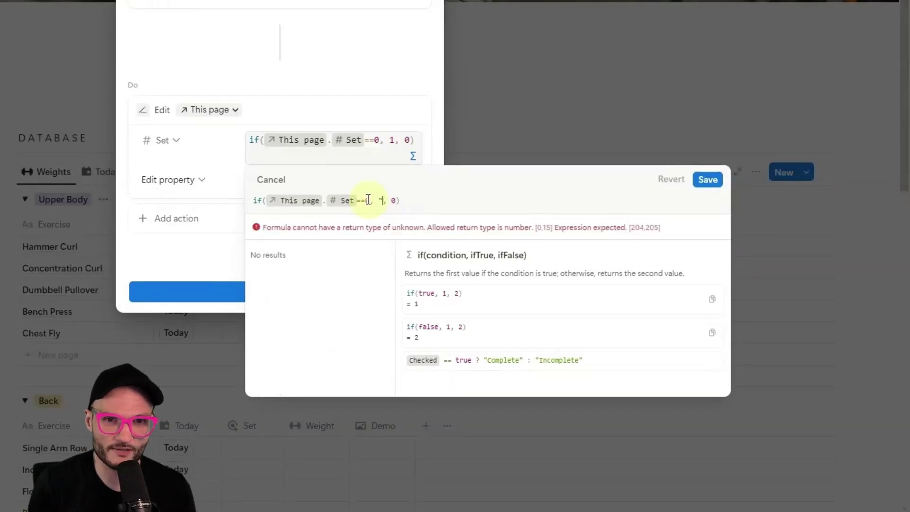
type("\"")
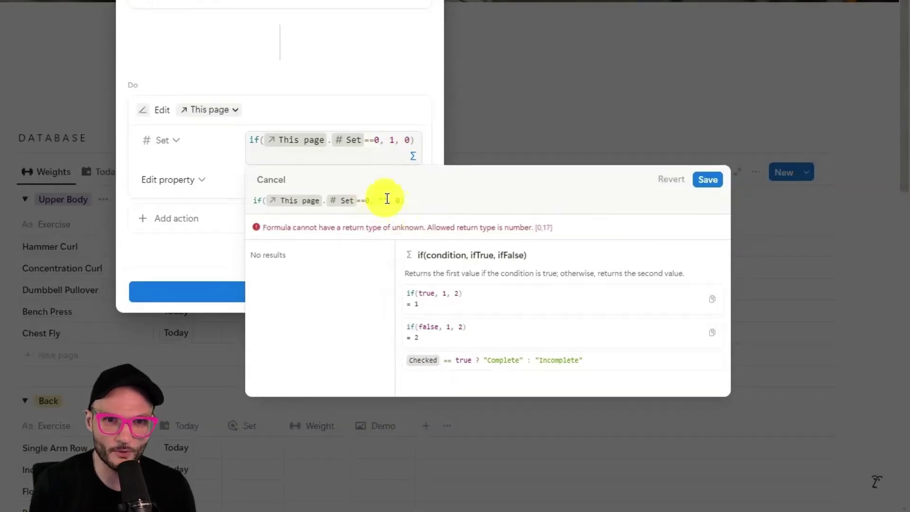
Try a sample name as text between the formula's empty quotes, and remove it again
left_click(386, 202)
left_click(385, 201)
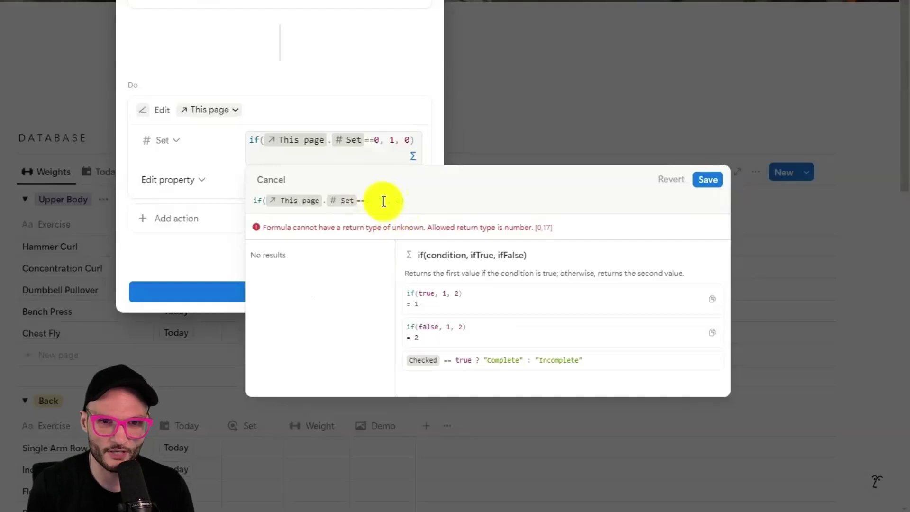
type("Anthony\"")
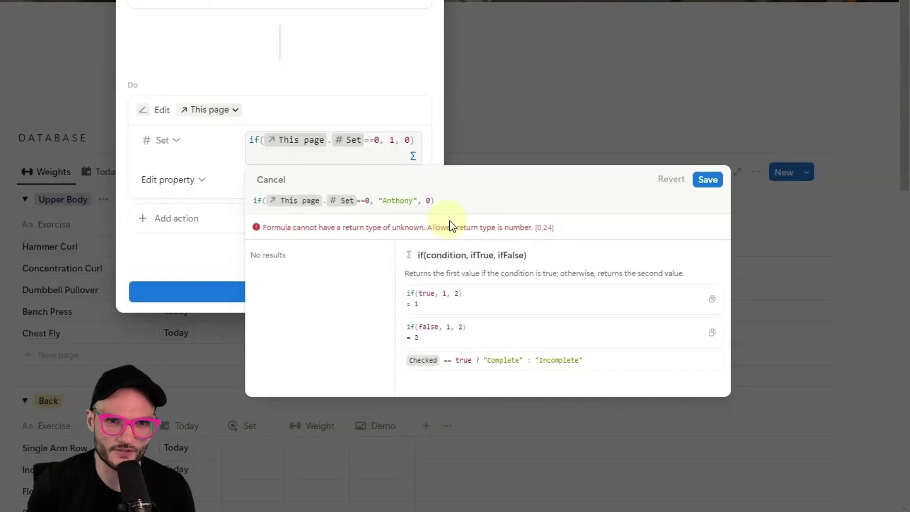
double_click(388, 201)
key("BackSpace")
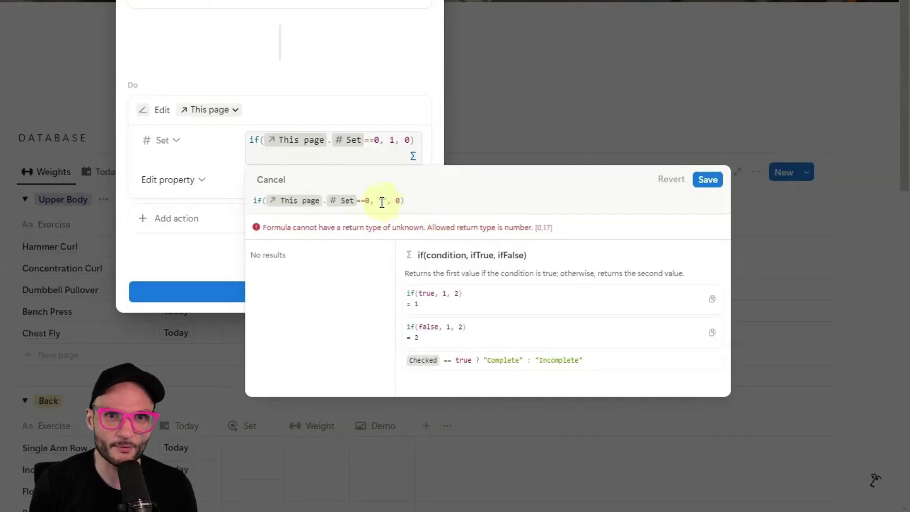
Wrap the empty text in toNumber() so the true result is toNumber(""), and save the formula and the automation
left_click(382, 201)
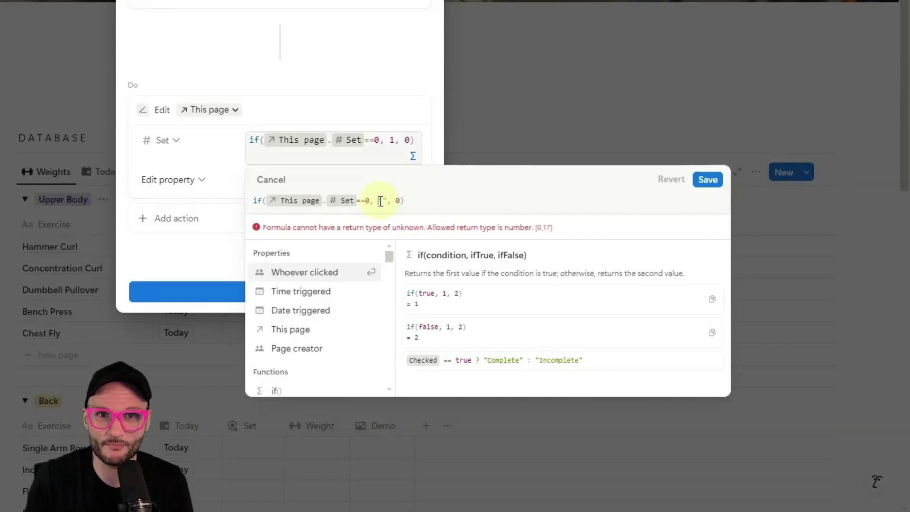
type("tonum")
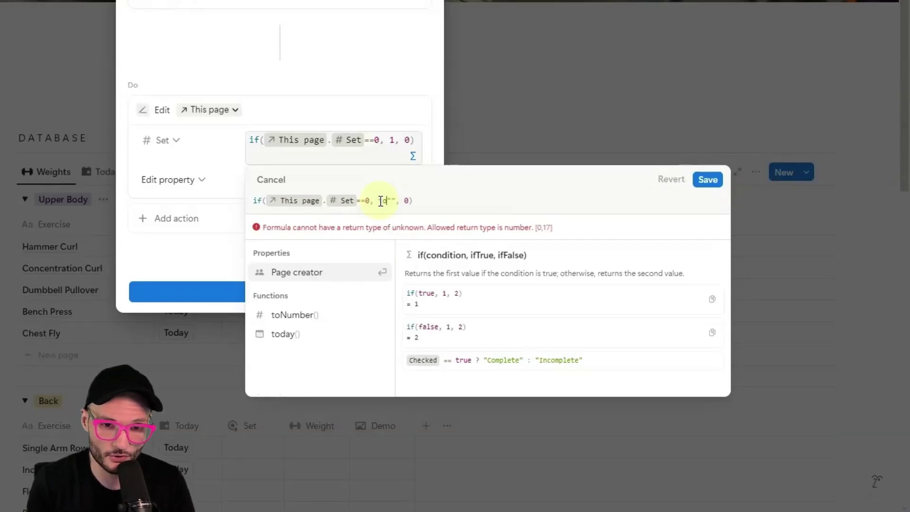
key("Return")
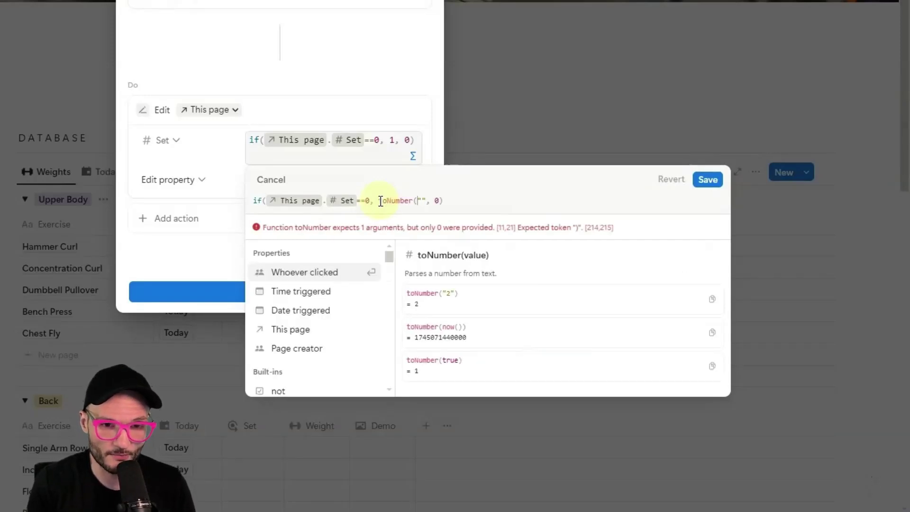
key("Right")
key("Right")
type(")")
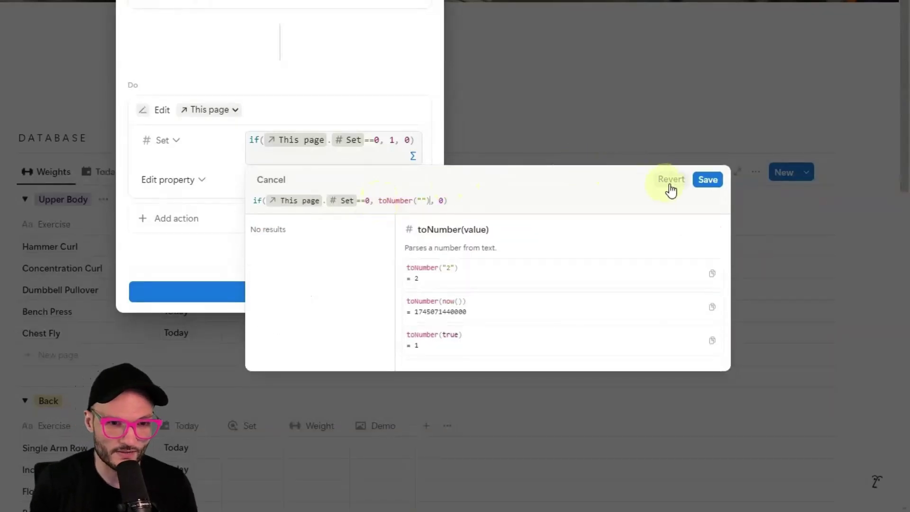
left_click(708, 180)
left_click(332, 292)
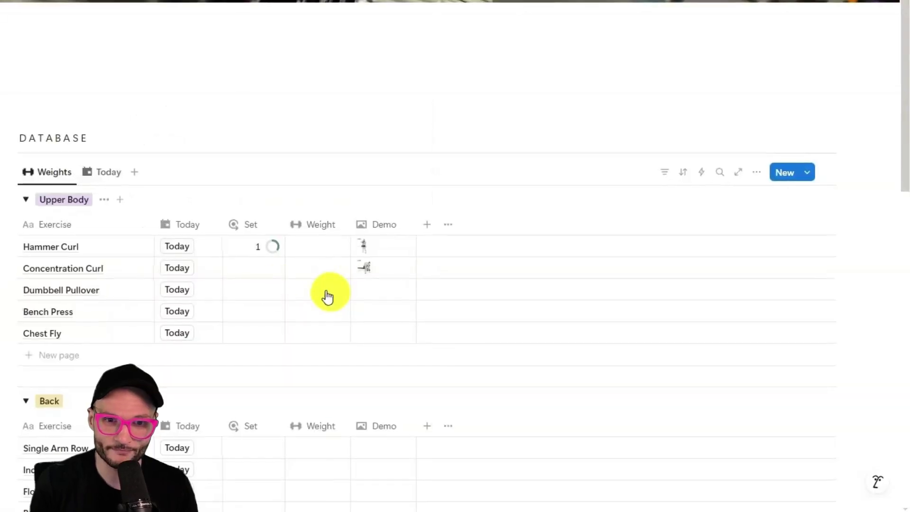
Run Today for all five Upper Body exercises, from Hammer Curl to Chest Fly
left_click(363, 296)
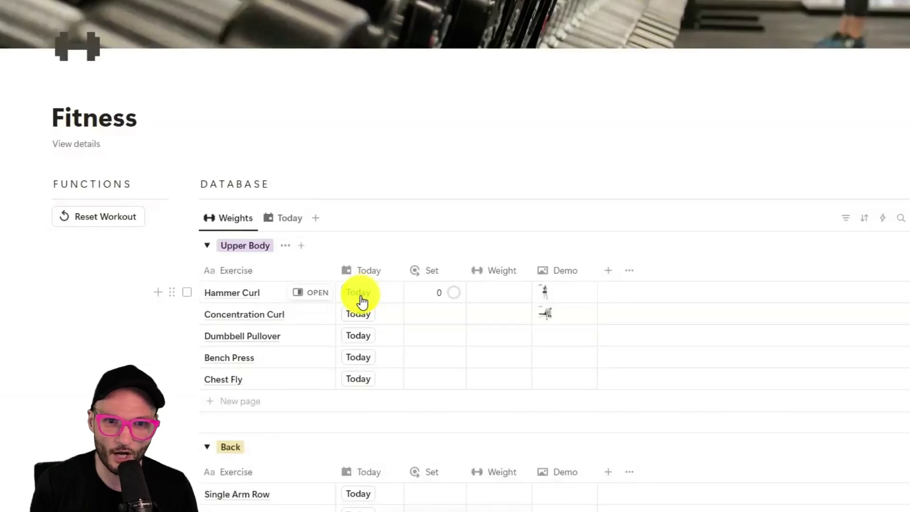
left_click(354, 323)
left_click(361, 336)
left_click(361, 357)
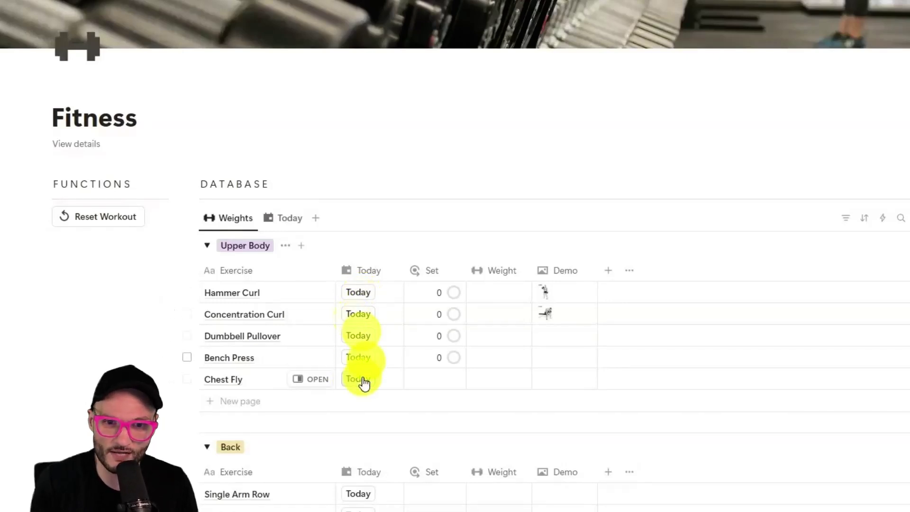
left_click(362, 380)
In the Back group, run Today for Incline Row and toggle Floor T Raise into and back out of today's workout
scroll(366, 379, "down", 4)
left_click(358, 340)
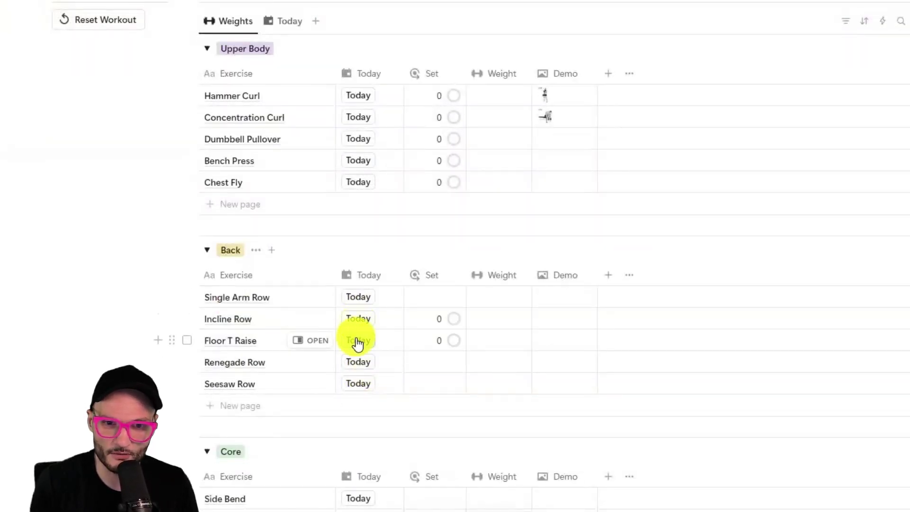
left_click(357, 344)
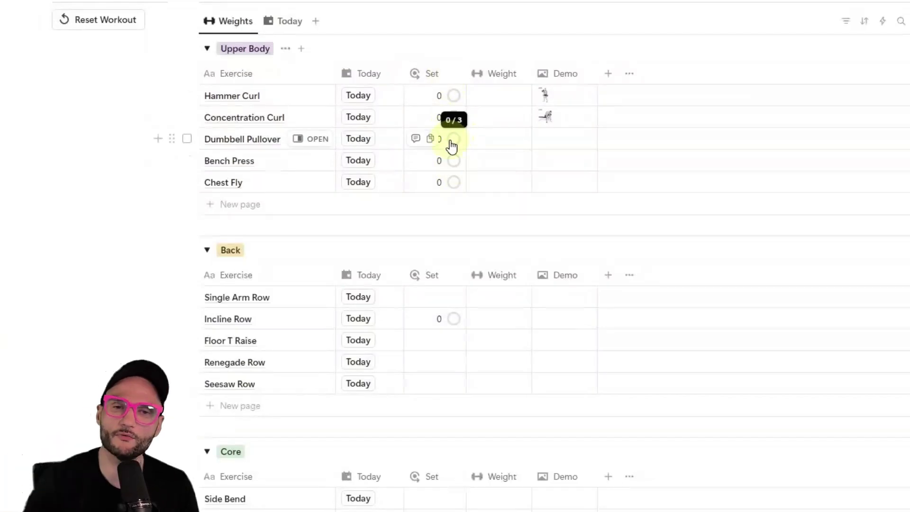
Add a button property named "+ Set" to the Today view of the fitness database
left_click(283, 30)
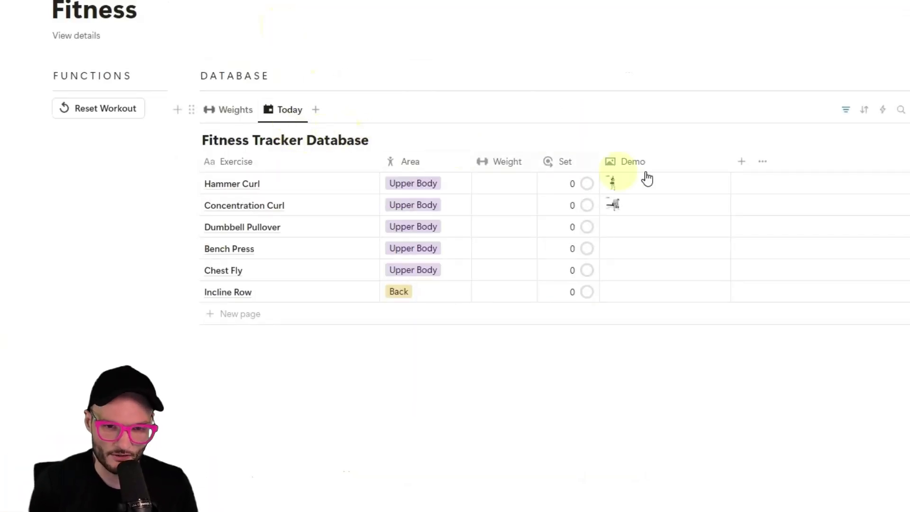
left_click(681, 163)
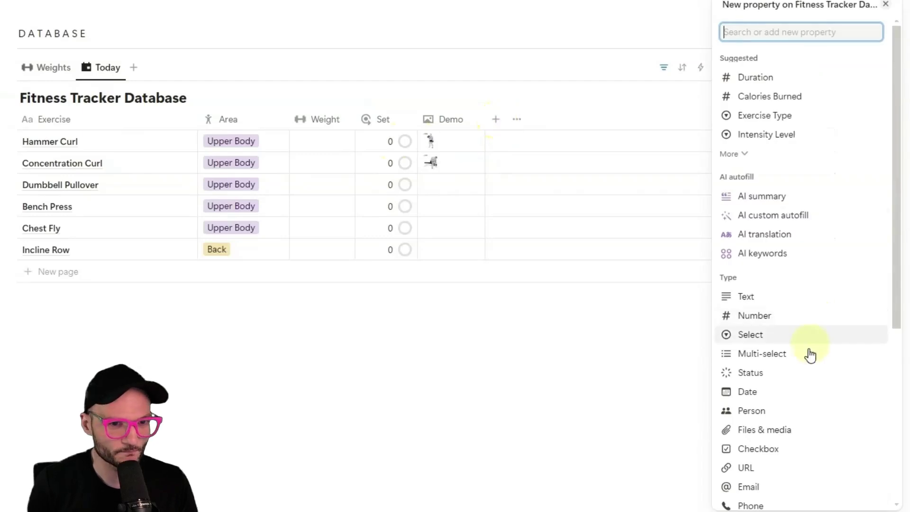
scroll(805, 359, "down", 5)
left_click(777, 467)
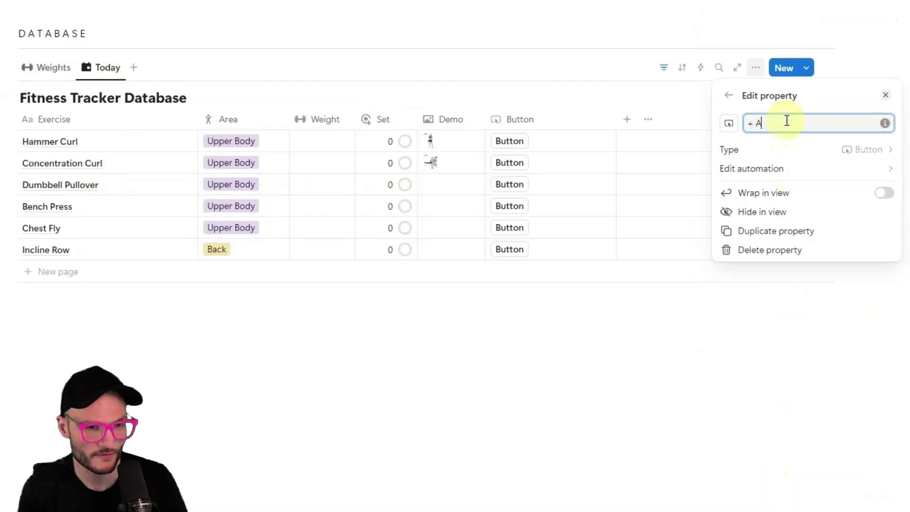
Search the icons for "plus" and give the + Set property the plain plus icon
left_click(729, 124)
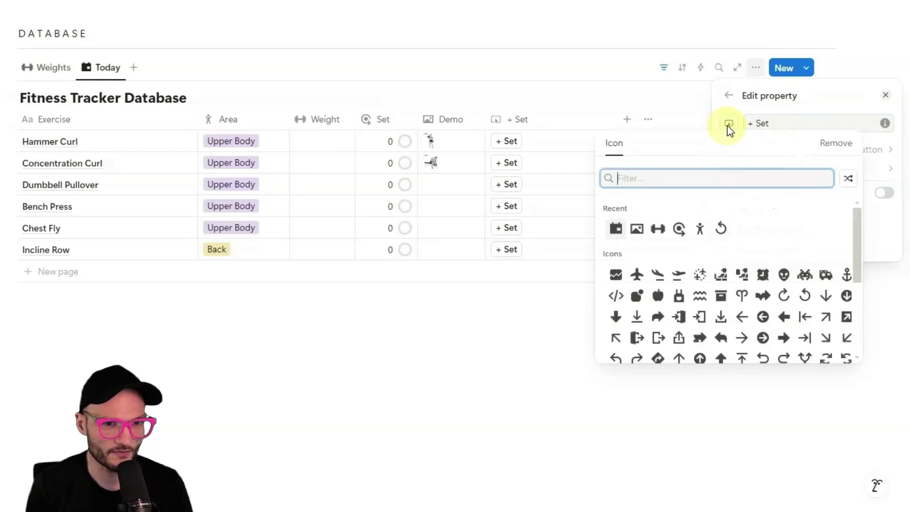
type("plus")
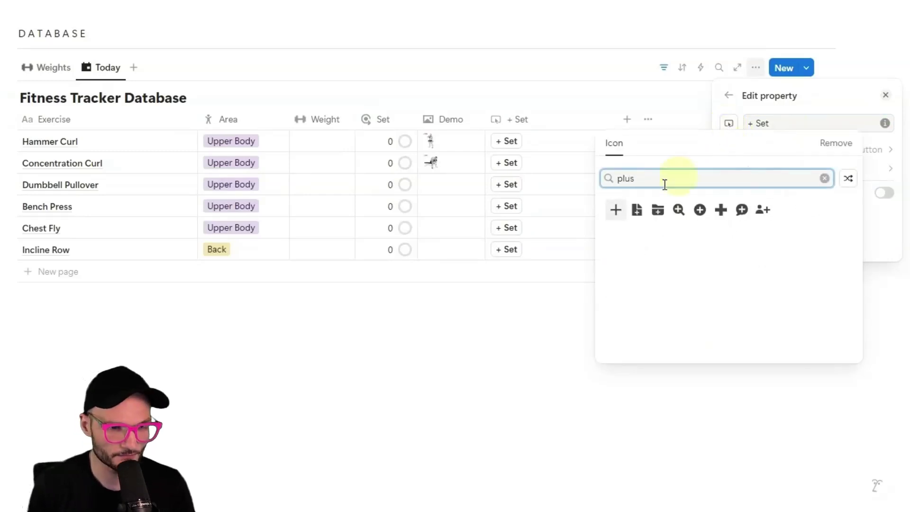
left_click(614, 213)
left_click(524, 88)
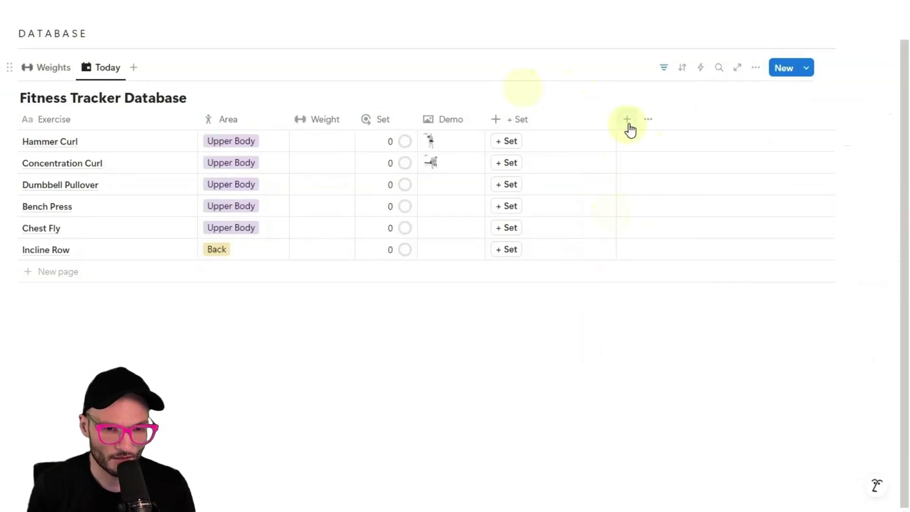
Move the + Set column directly after Area and narrow the Exercise column to fit the exercise names
left_click_drag(603, 120, 307, 118)
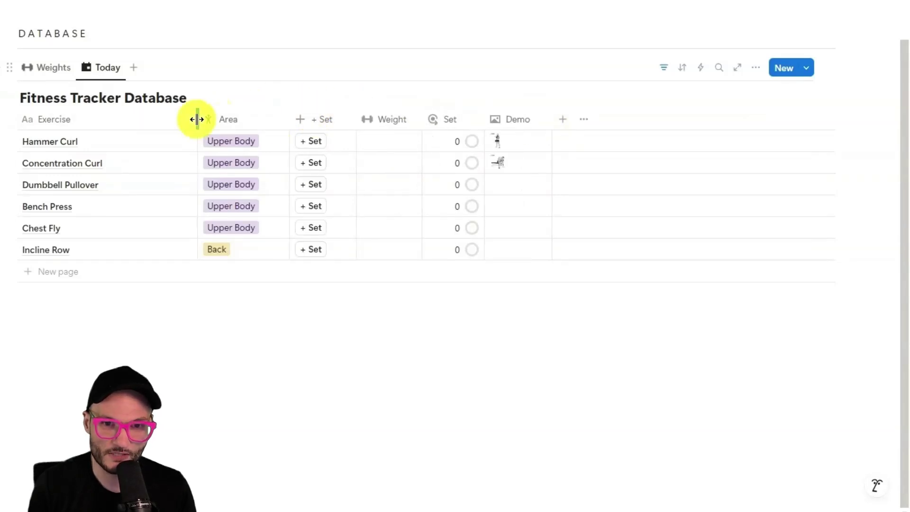
left_click_drag(198, 119, 146, 121)
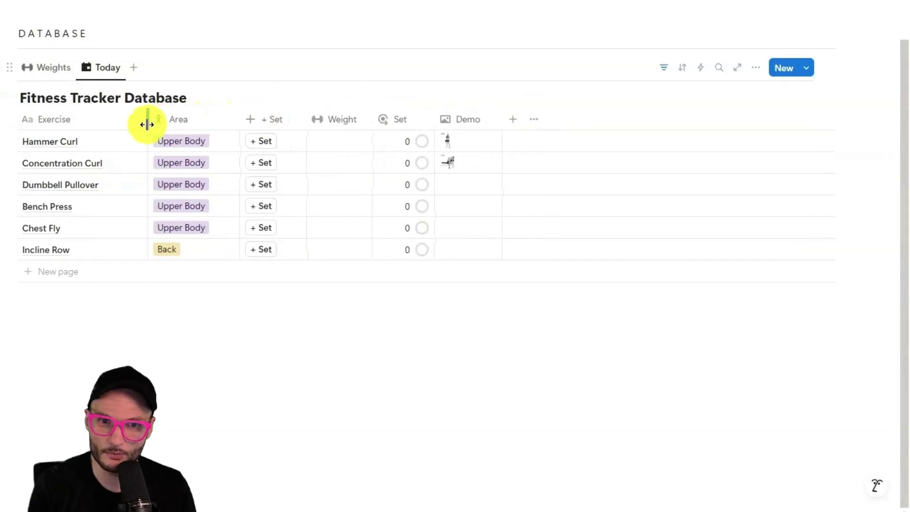
left_click(279, 124)
left_click(409, 71)
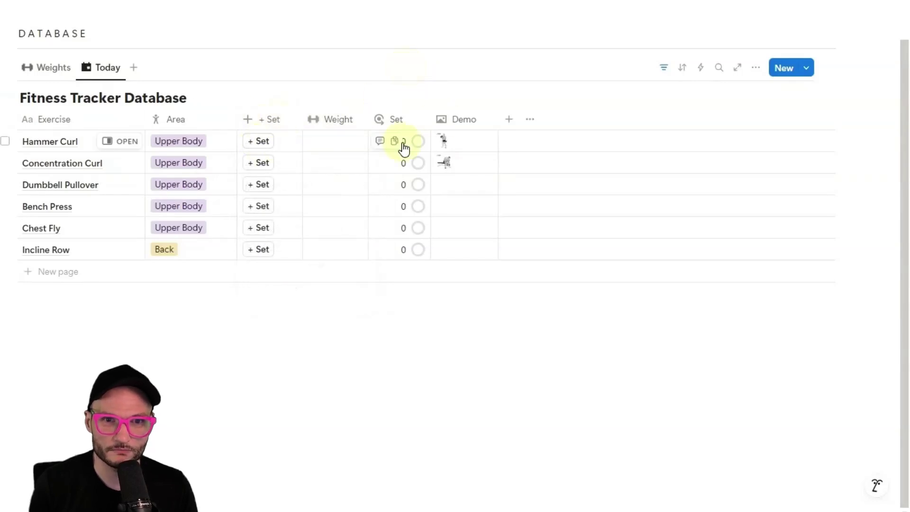
Edit the automation of the + Set button and add an action that edits the Set property
mouse_move(417, 151)
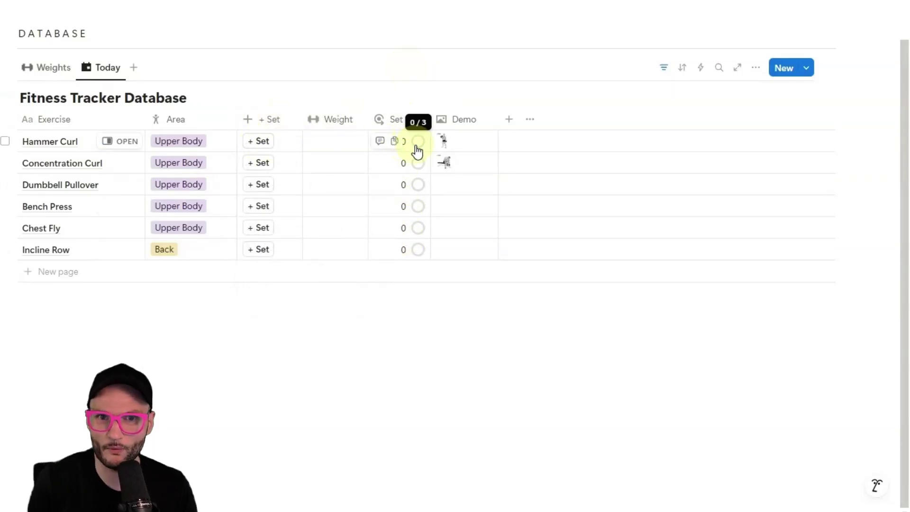
left_click(282, 119)
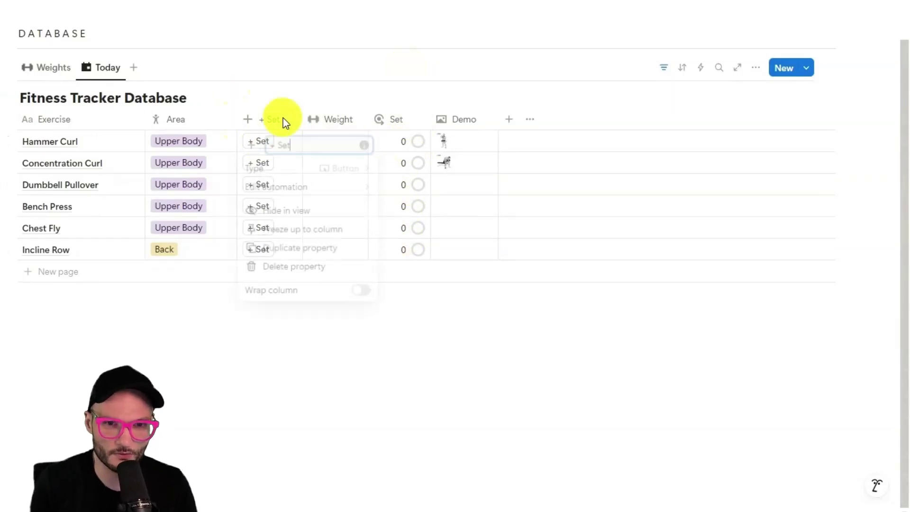
left_click(328, 188)
left_click(208, 116)
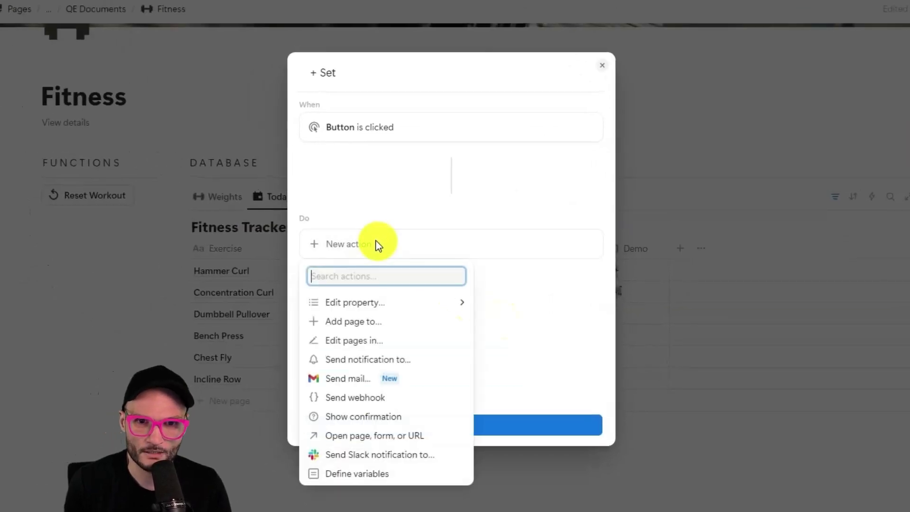
left_click(390, 304)
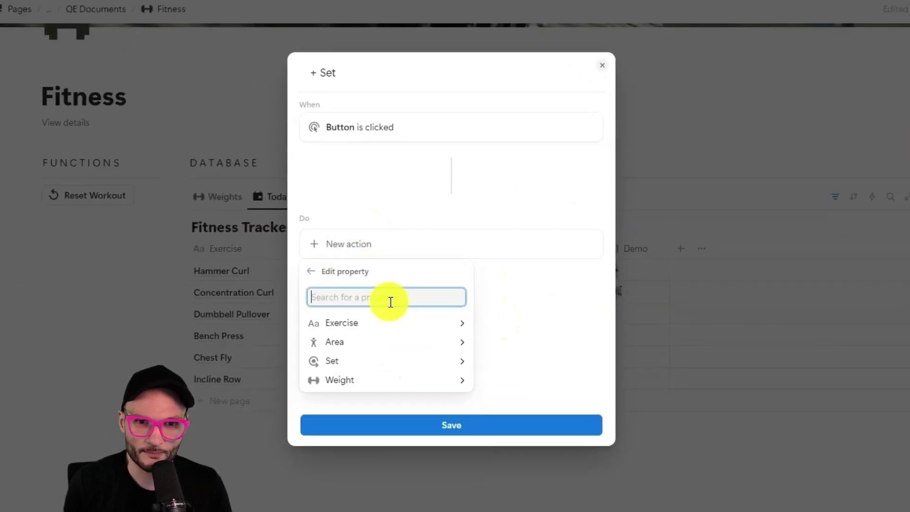
left_click(327, 363)
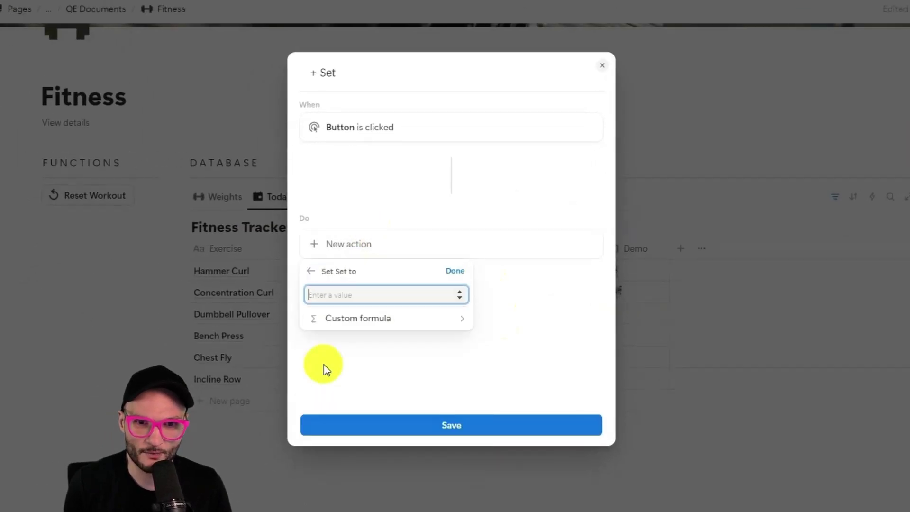
Define the new Set value with the custom formula This page.Set+1, and save the formula and the automation
left_click(394, 327)
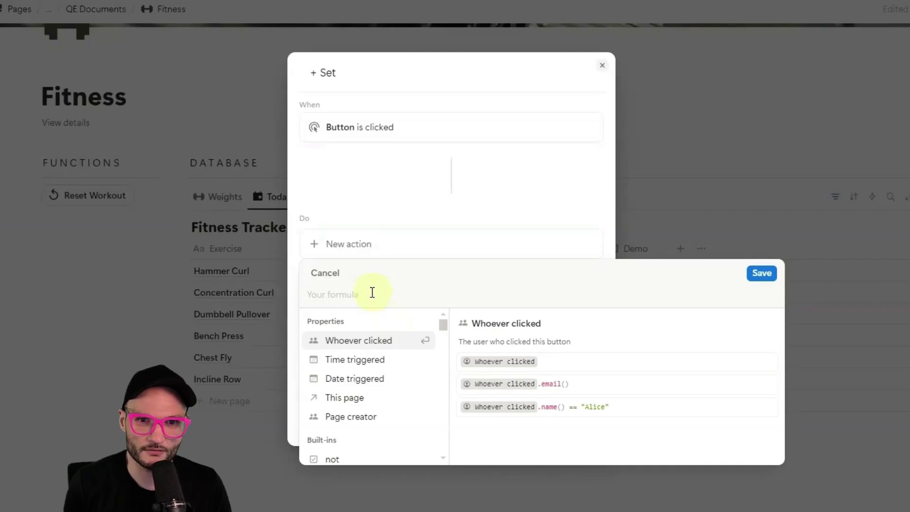
left_click(366, 402)
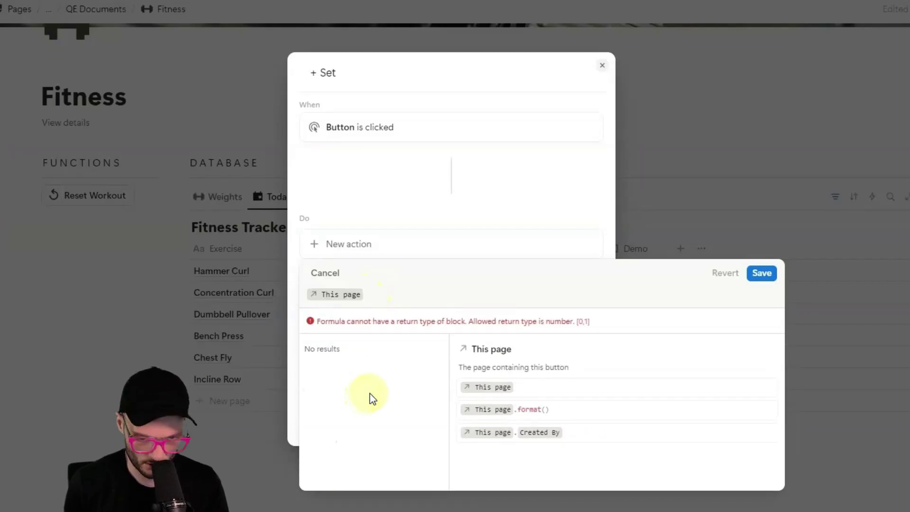
type(".s")
left_click(345, 368)
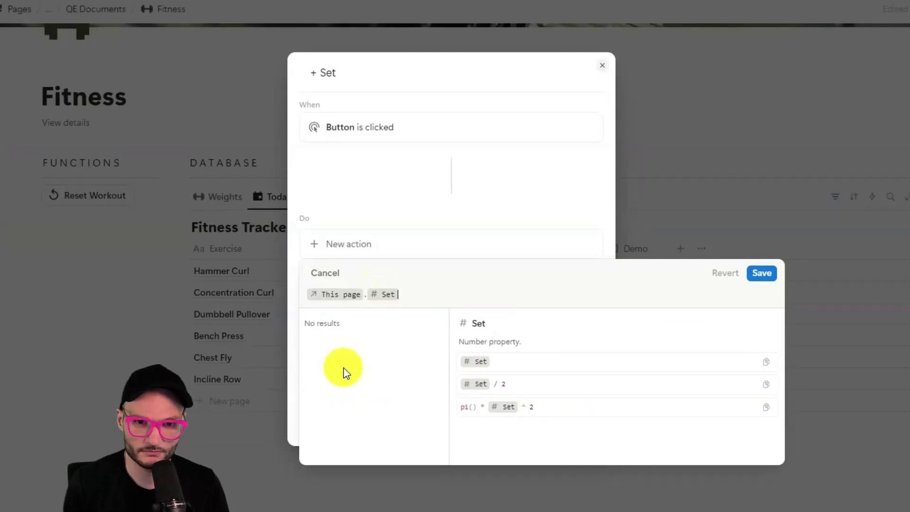
type("+1")
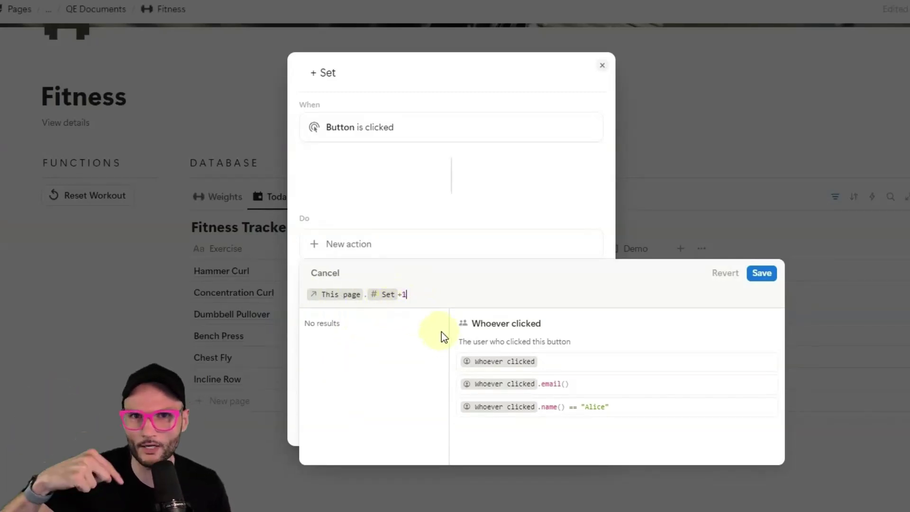
left_click(763, 275)
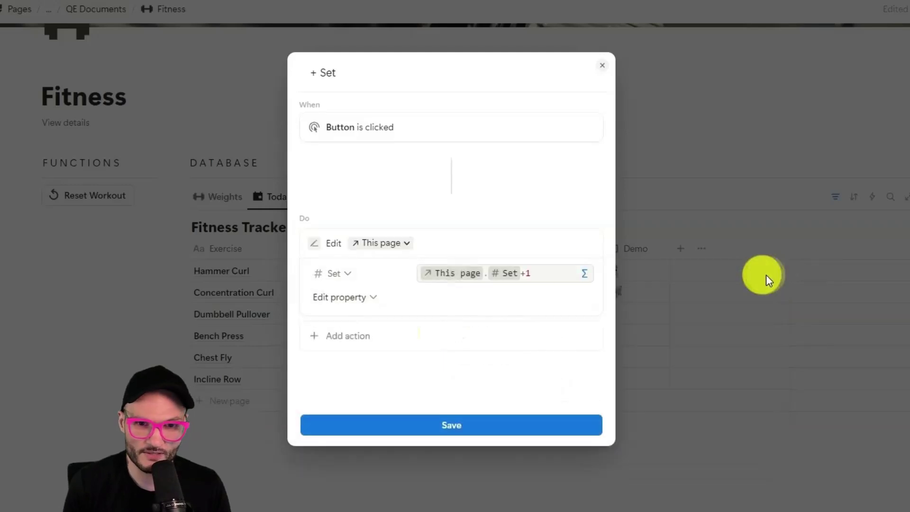
left_click(457, 425)
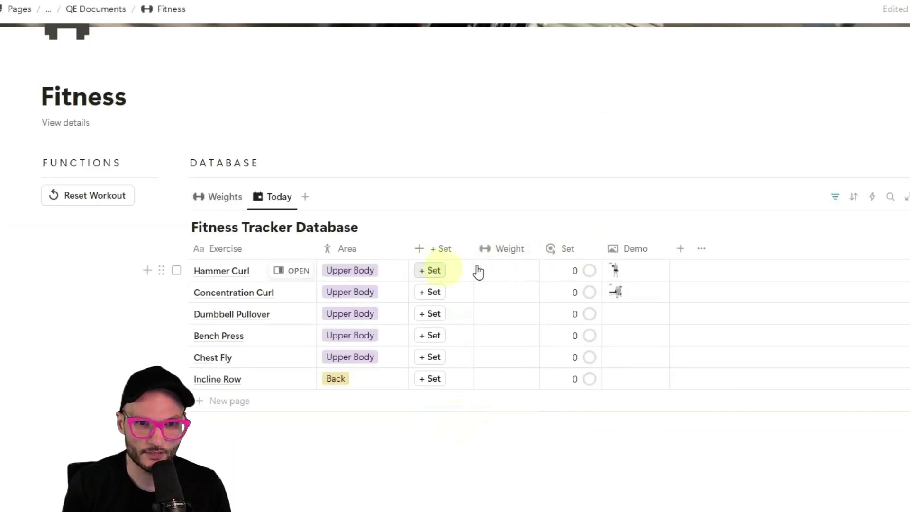
Move the Set column directly after + Set, and run + Set repeatedly for Hammer Curl
left_click_drag(578, 252, 514, 251)
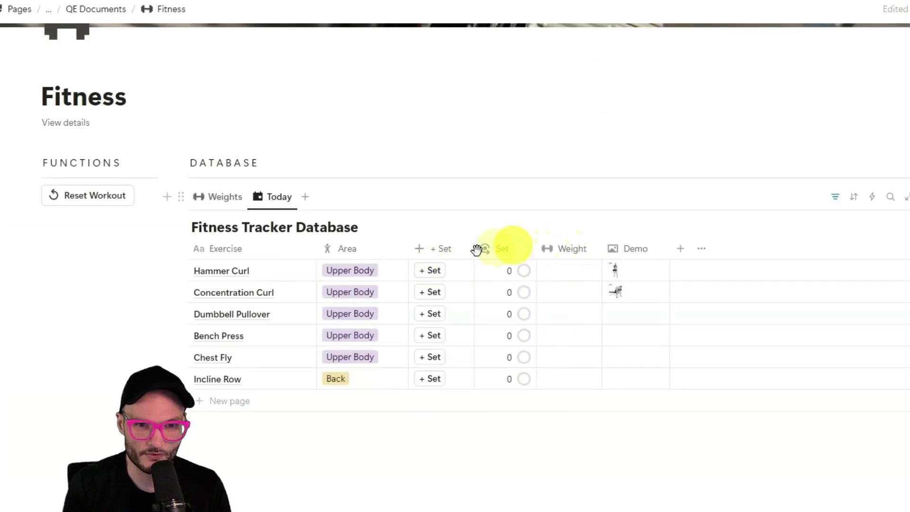
left_click(427, 277)
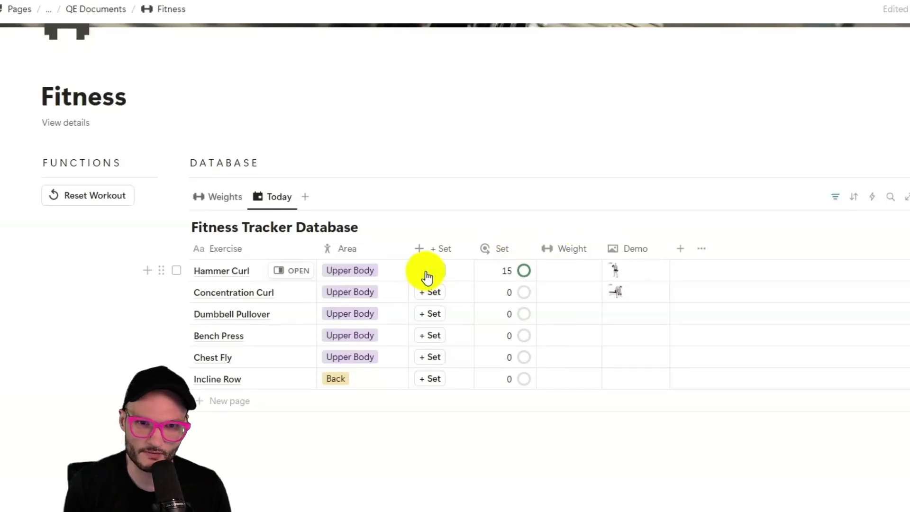
Run Reset Workout, and put Hammer Curl back into today's workout from the Weights view
left_click(100, 198)
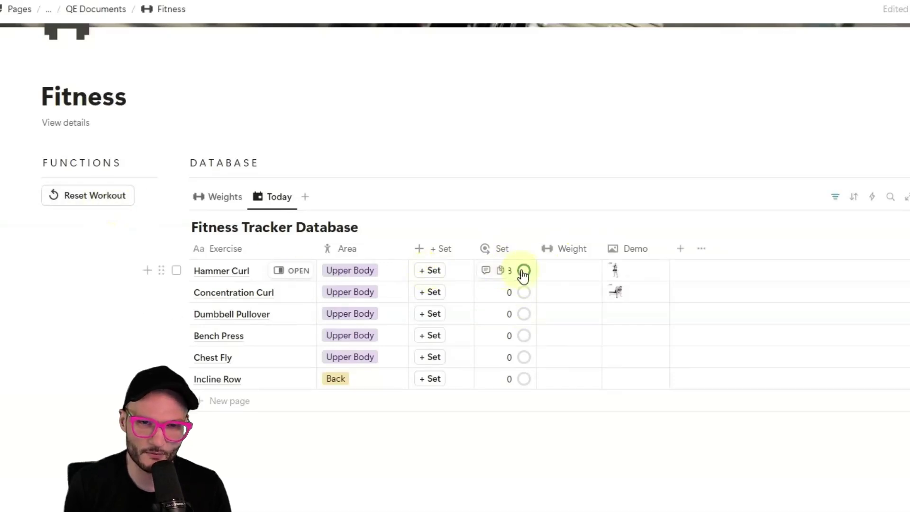
left_click(78, 194)
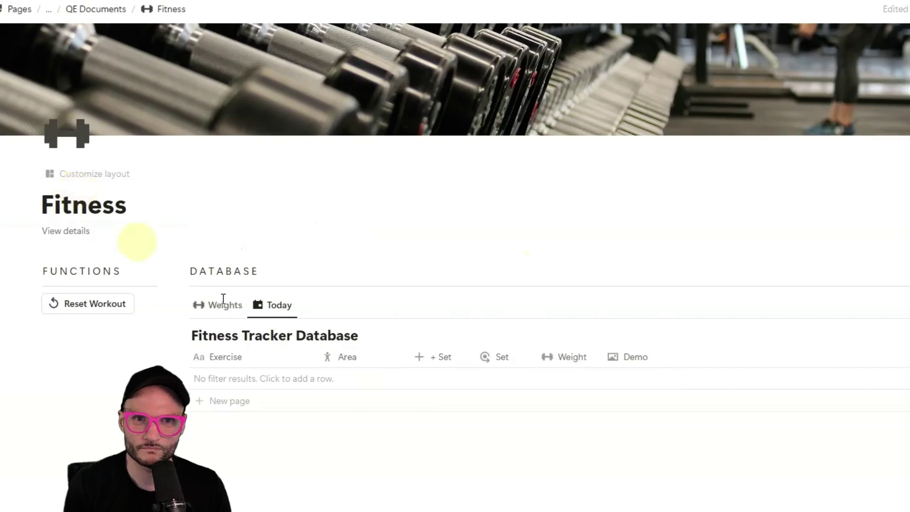
left_click(197, 307)
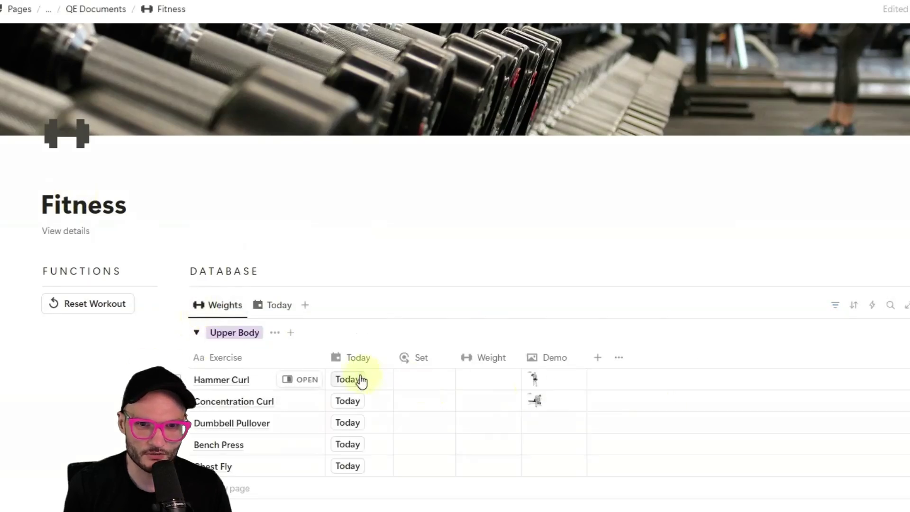
left_click(362, 380)
left_click(280, 307)
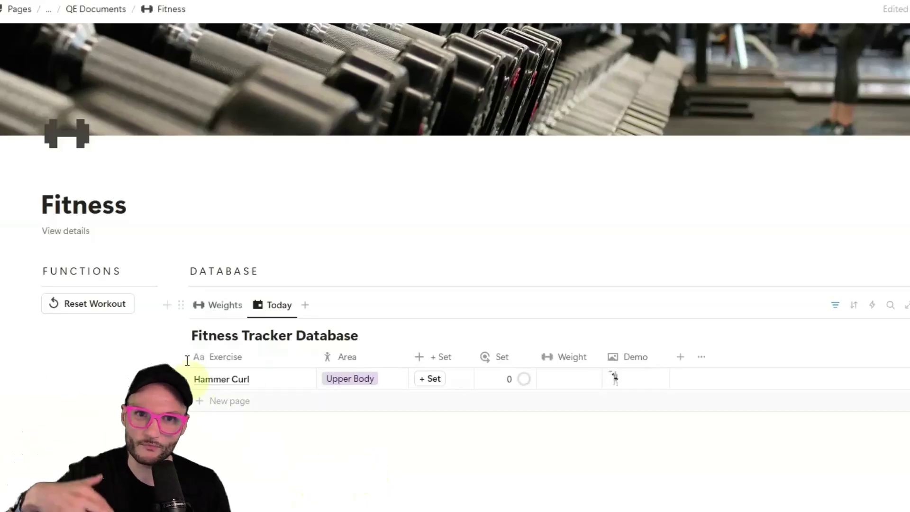
Look over the Upper Body, Back and Core exercise groups in the Weights view and return to the Today view
left_click(219, 305)
scroll(304, 320, "down", 2)
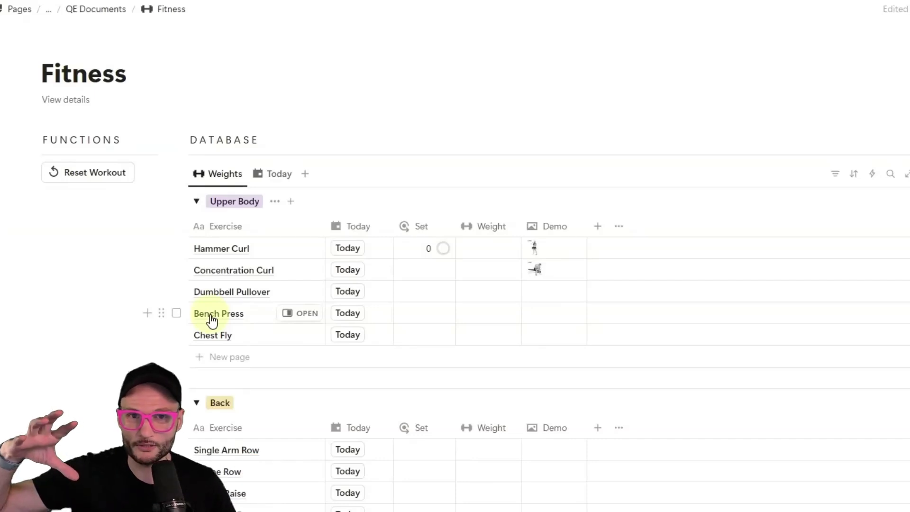
scroll(230, 263, "down", 5)
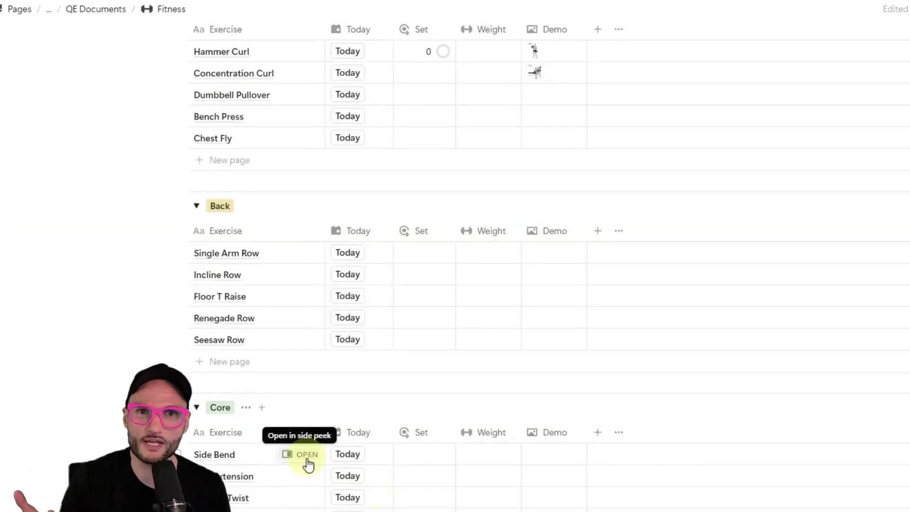
scroll(311, 474, "up", 5)
left_click(273, 240)
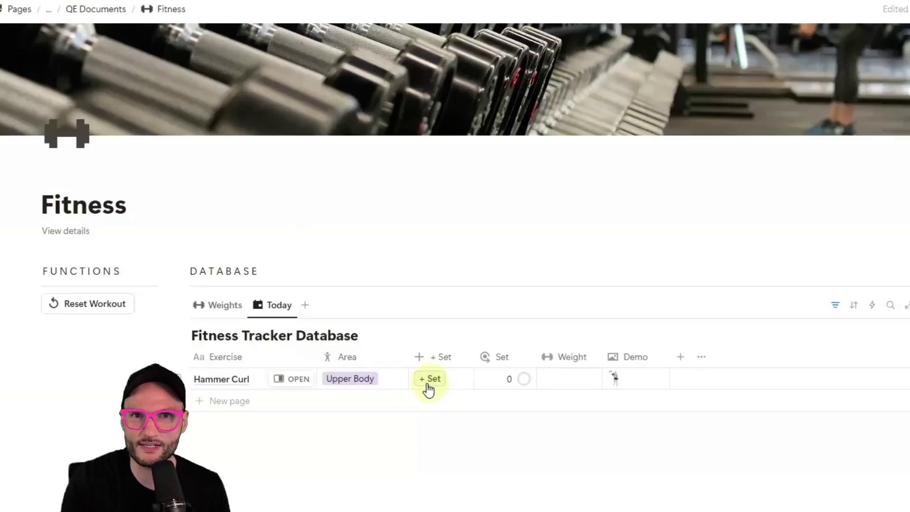
Add a date property named "Last Set" to the Today view and narrow its column
left_click(682, 360)
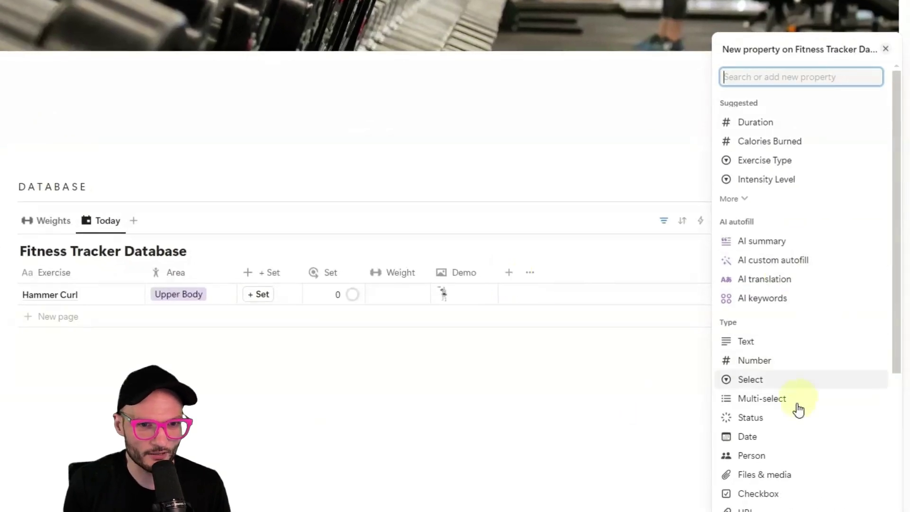
left_click(778, 438)
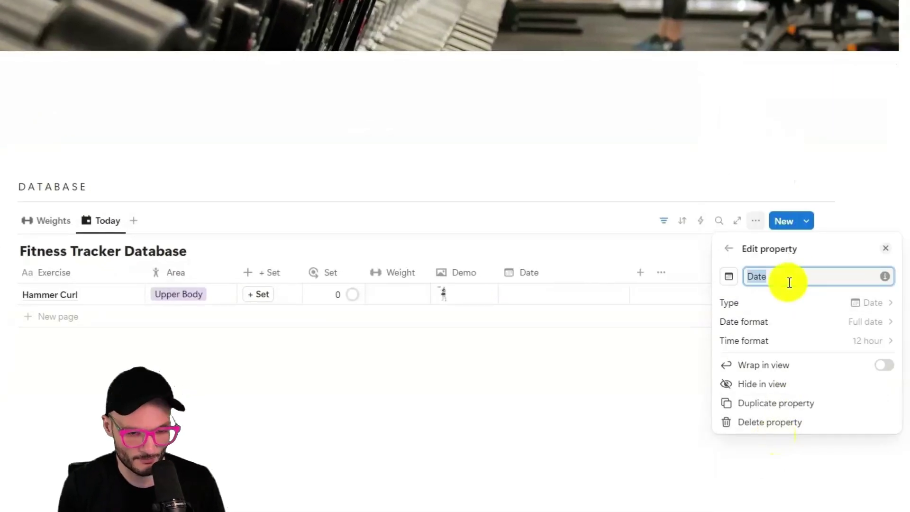
type("Last Set")
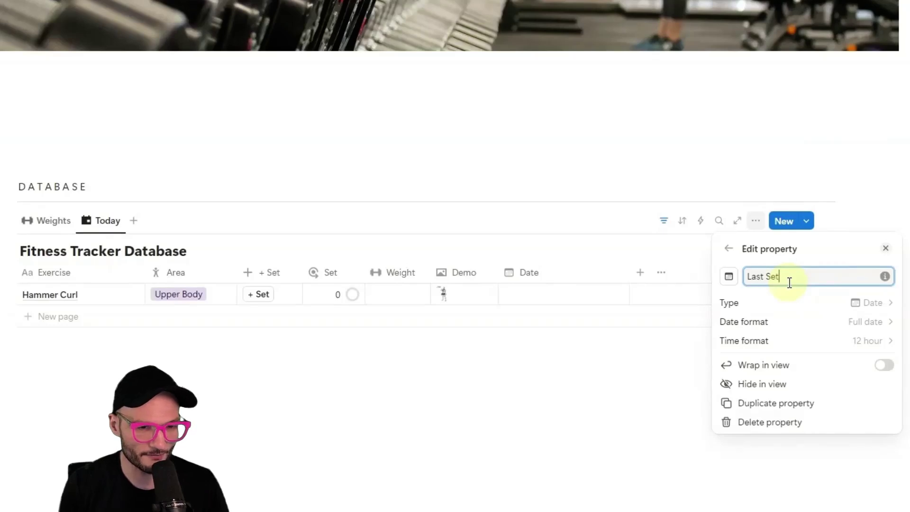
left_click(605, 390)
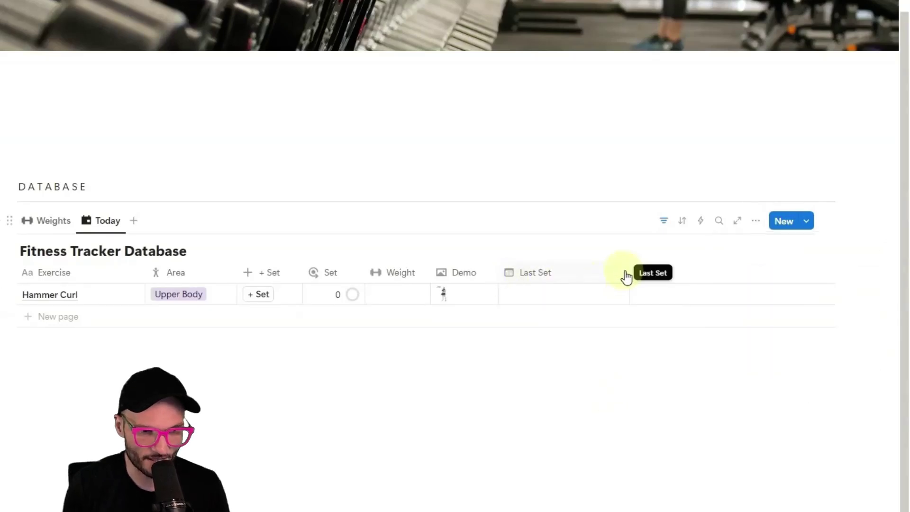
left_click_drag(626, 269, 593, 268)
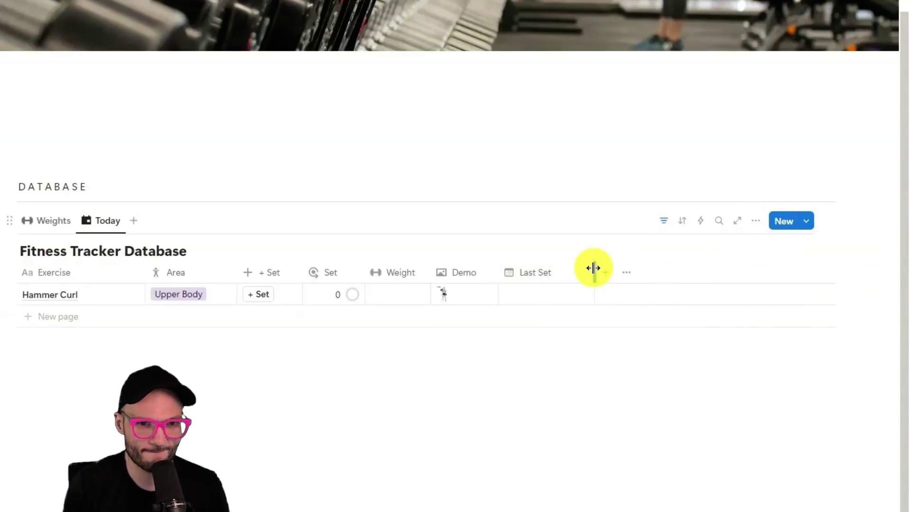
left_click_drag(508, 274, 305, 280)
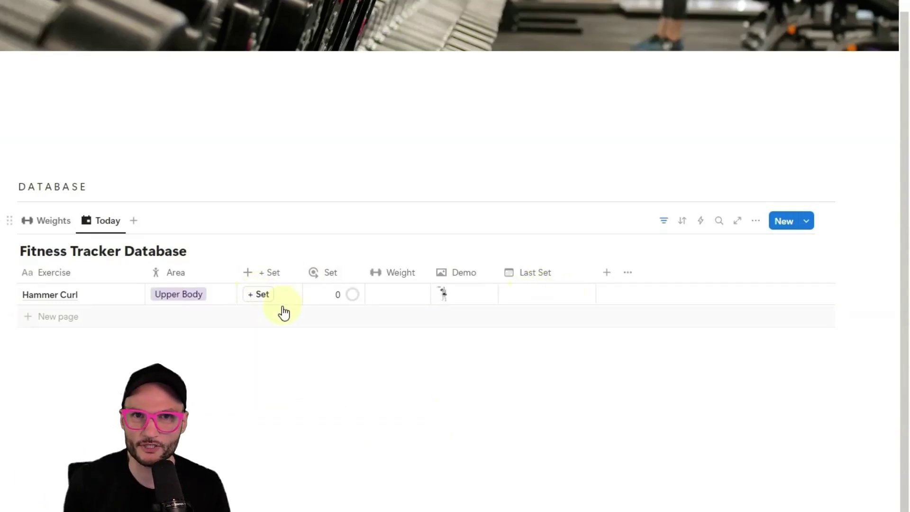
Extend the + Set button's automation so it also sets Last Set to Time triggered, and save it
left_click(266, 276)
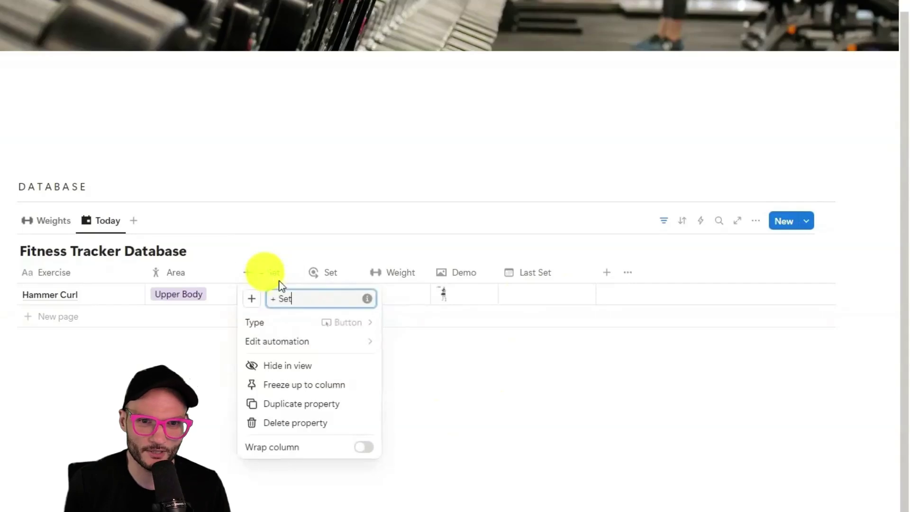
left_click(313, 343)
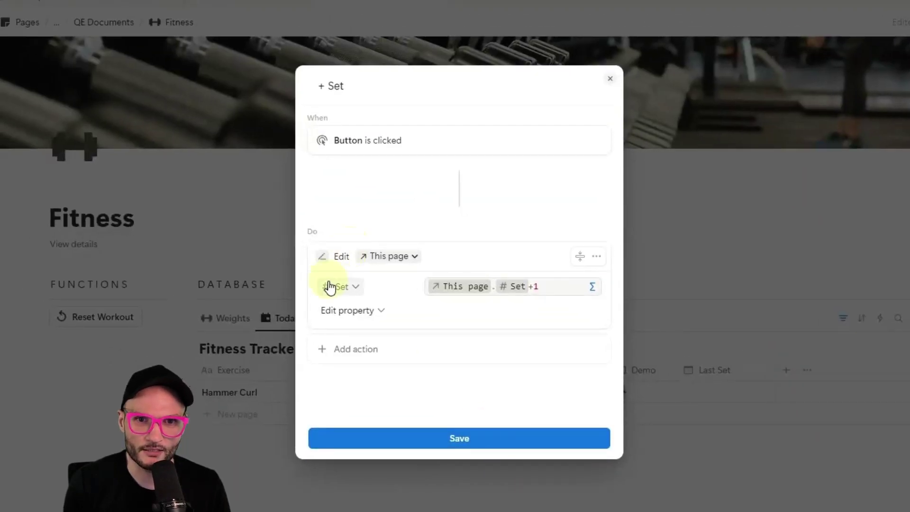
left_click(347, 311)
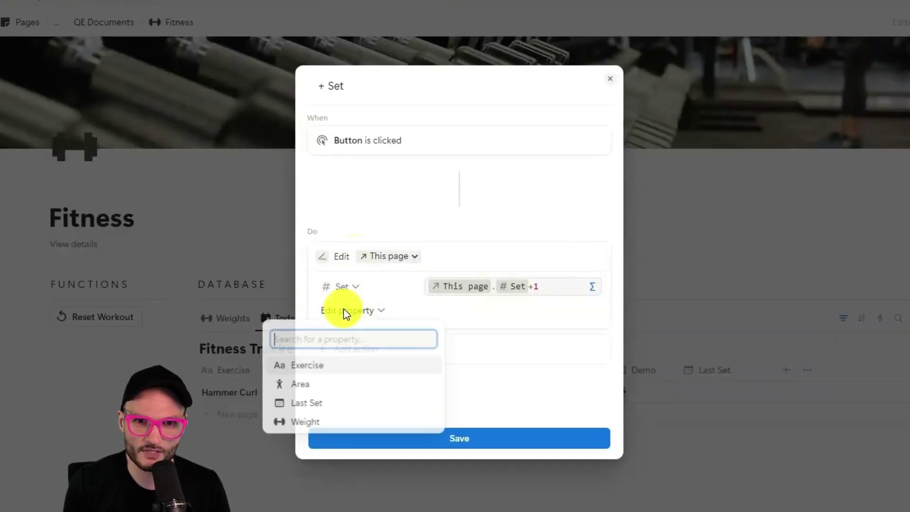
left_click(353, 404)
left_click(481, 311)
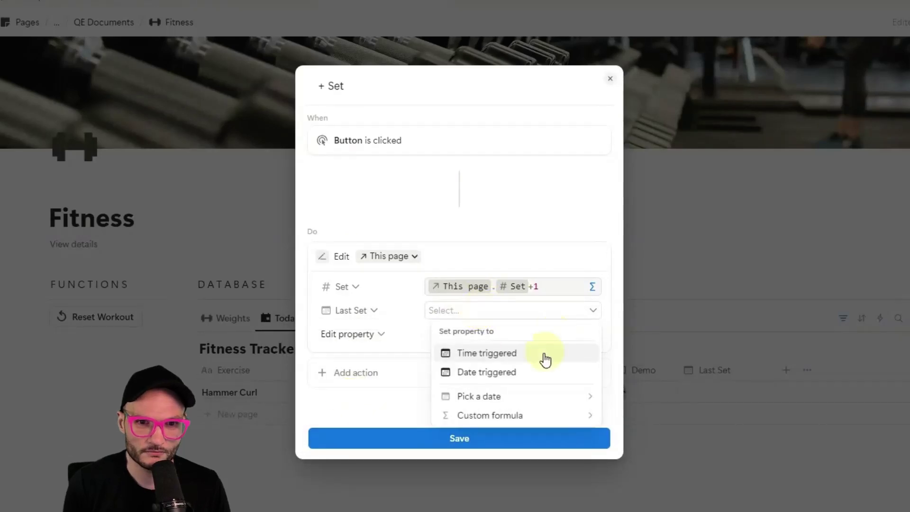
left_click(502, 358)
left_click(463, 437)
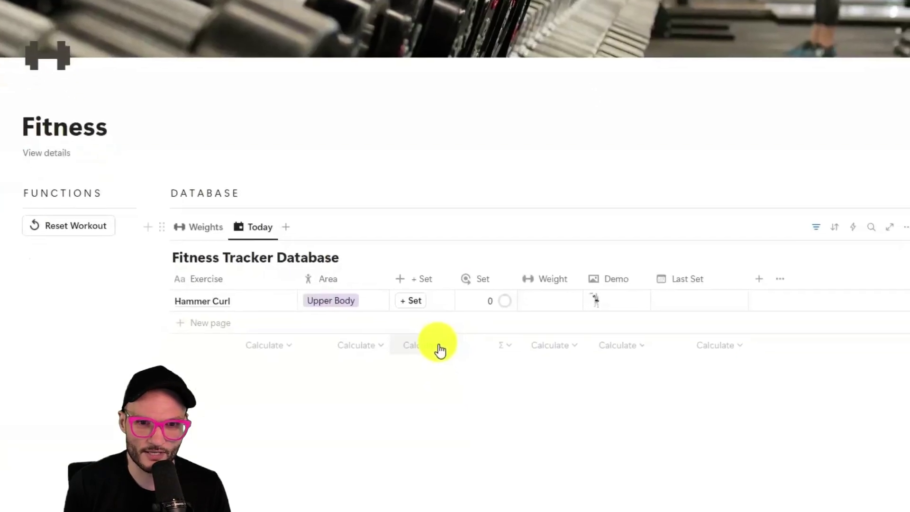
Run + Set for Hammer Curl and widen the Last Set column in the Today view
left_click(413, 304)
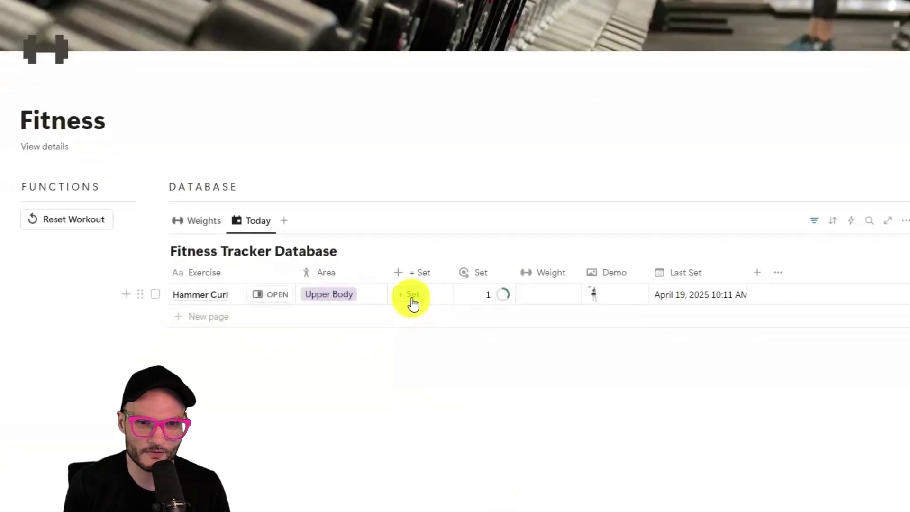
left_click_drag(748, 270, 769, 267)
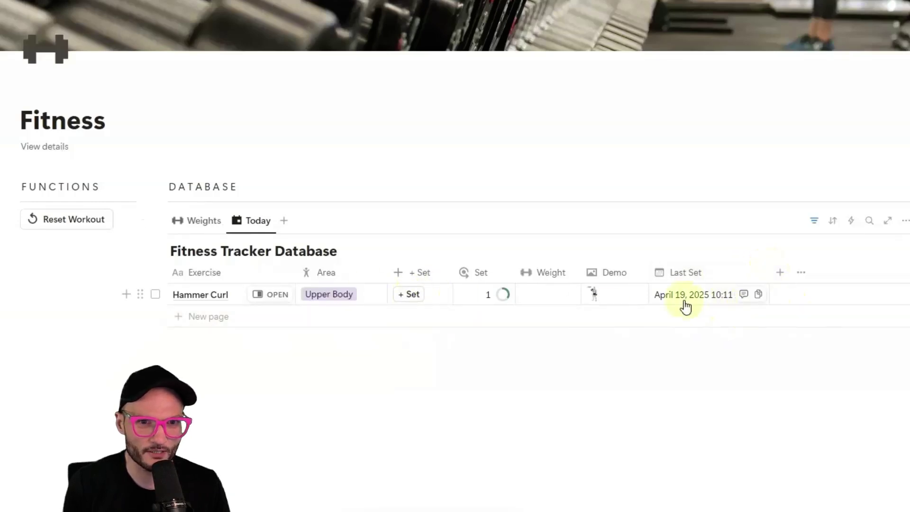
Add a new Table view to the database and move its Last Set column directly after Exercise
left_click(285, 222)
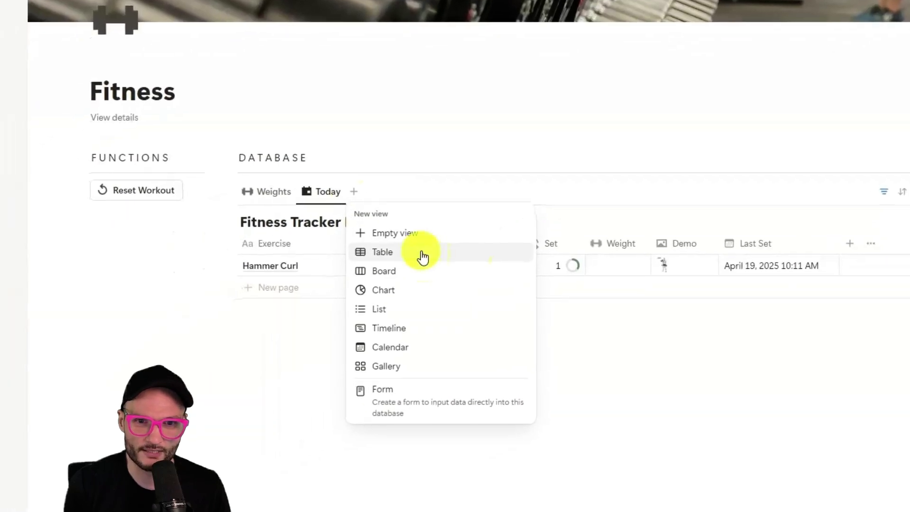
left_click(351, 282)
left_click_drag(756, 248, 422, 248)
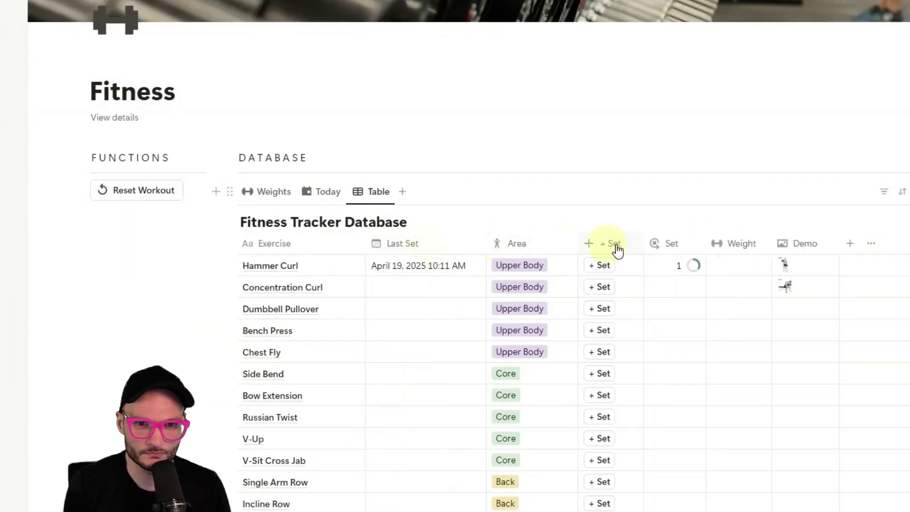
Hide the + Set, Set, Weight and Demo properties in the new table view
left_click(872, 244)
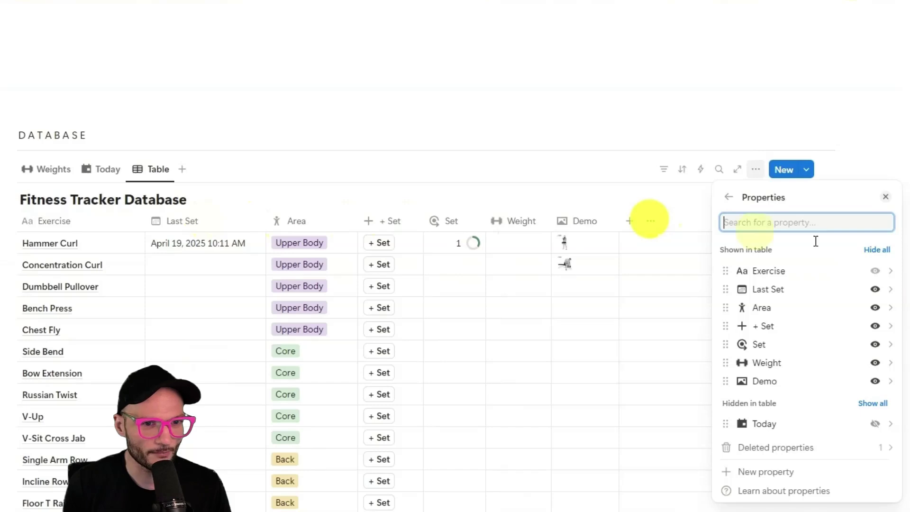
left_click(875, 326)
left_click(875, 326)
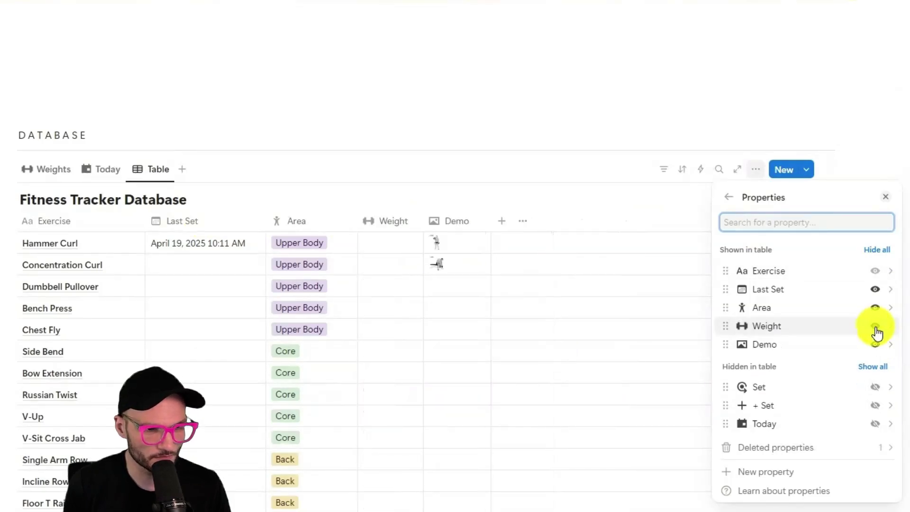
left_click(876, 326)
left_click(875, 327)
left_click(209, 216)
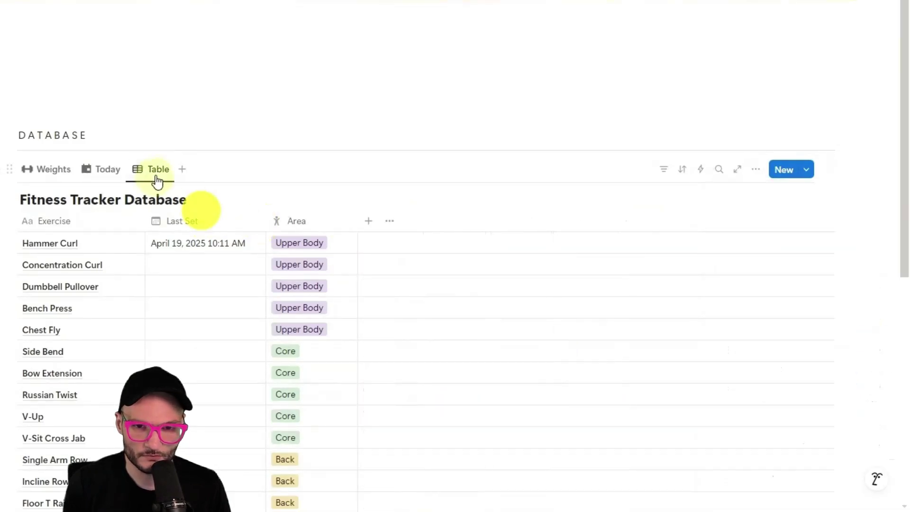
Rename the new table view as "History" and give it the clock-with-arrow icon found by searching "past"
left_click(157, 171)
left_click(171, 189)
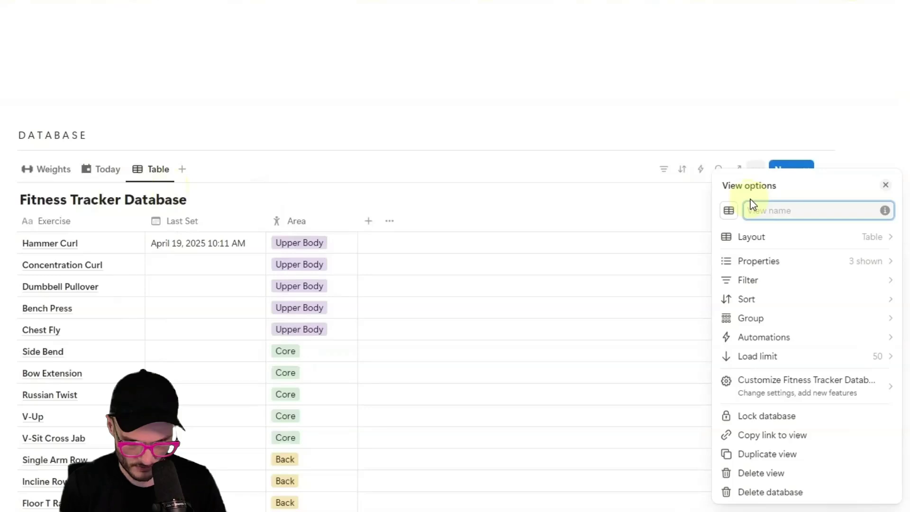
type("History")
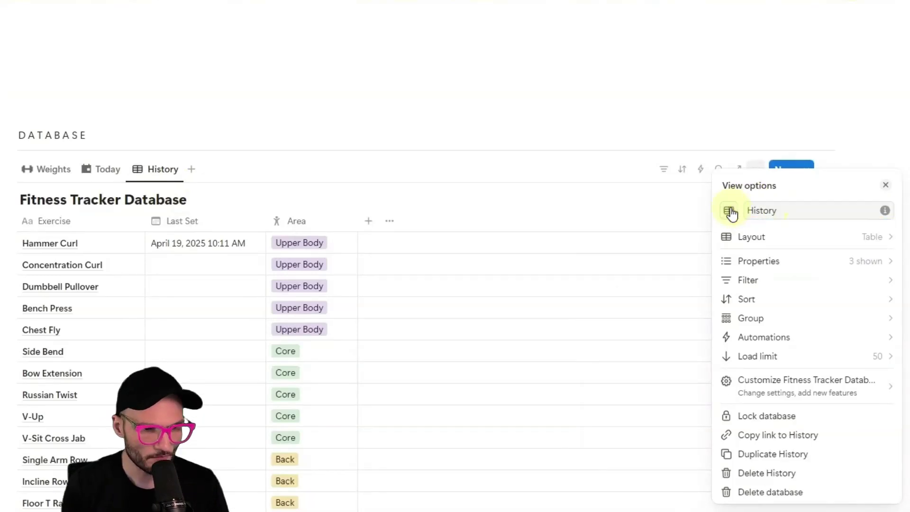
left_click(729, 211)
type("past")
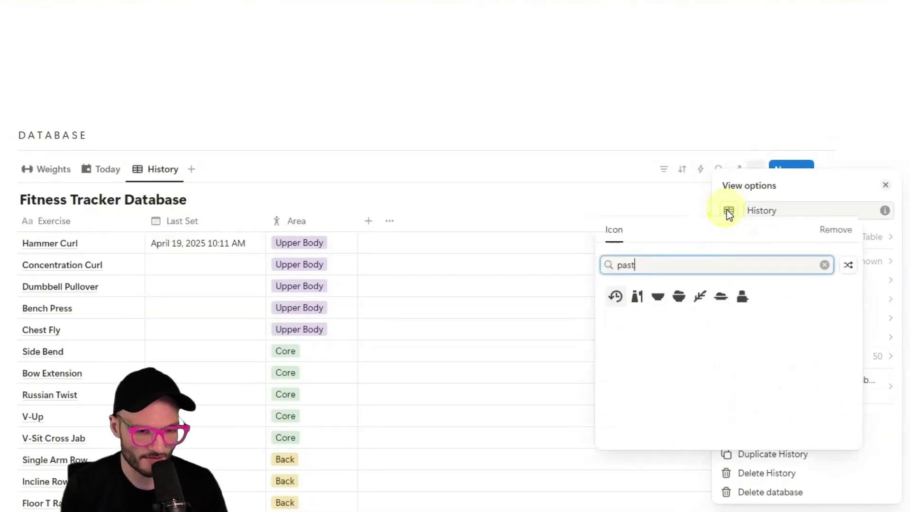
left_click(615, 298)
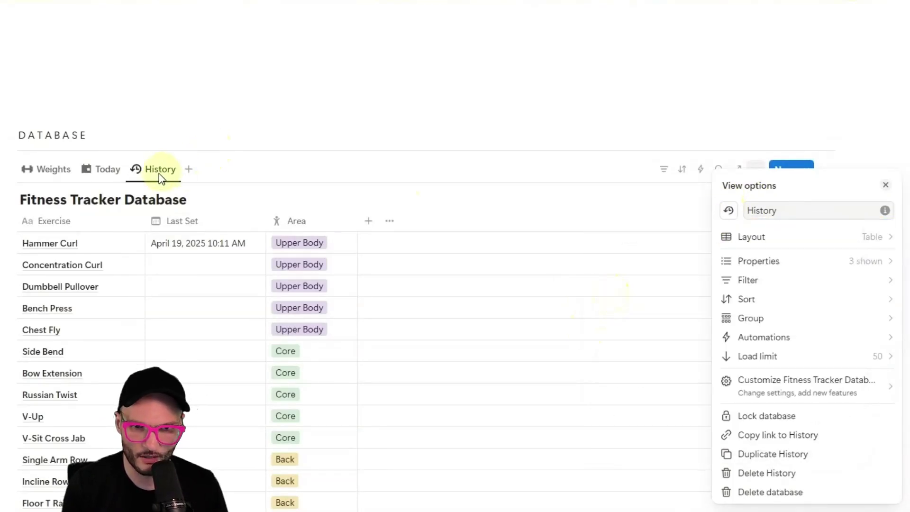
left_click(301, 152)
Sort the History view by Last Set in descending order
scroll(237, 171, "down", 2)
left_click(195, 155)
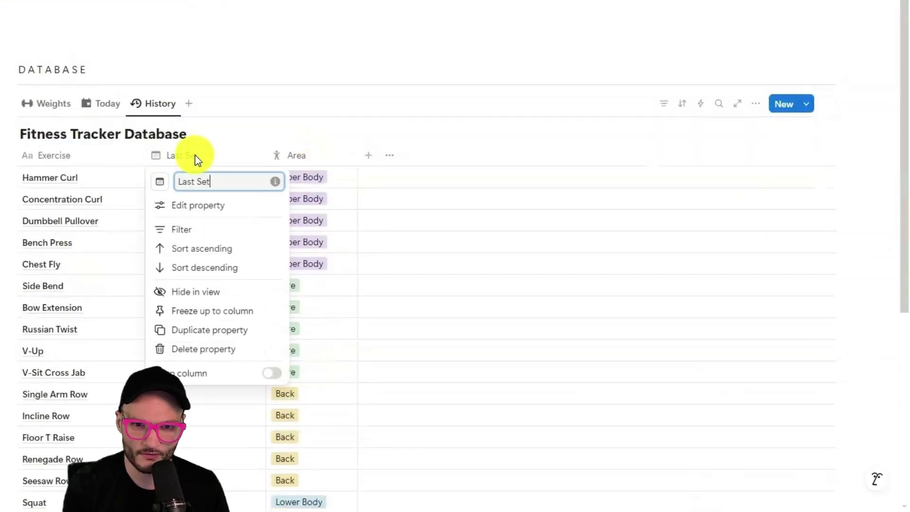
left_click(233, 268)
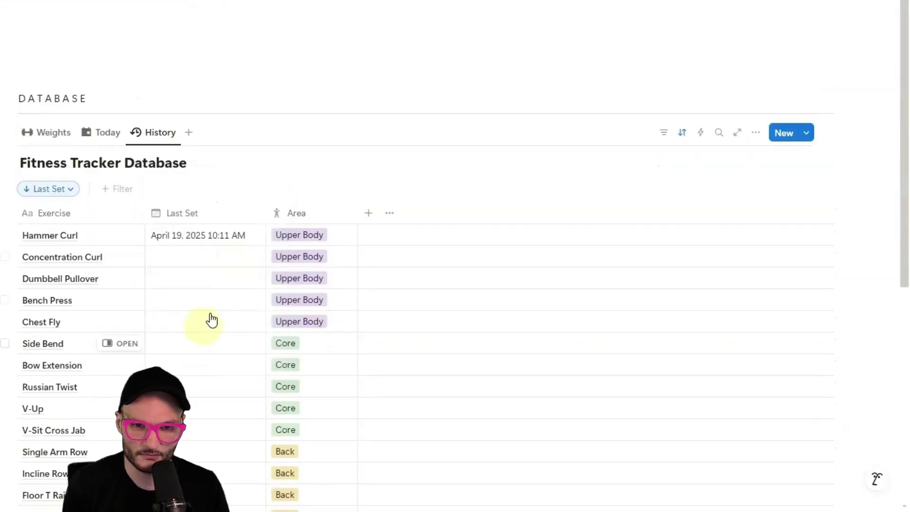
Show the + Set property in the Weights view
left_click(44, 136)
scroll(232, 272, "down", 2)
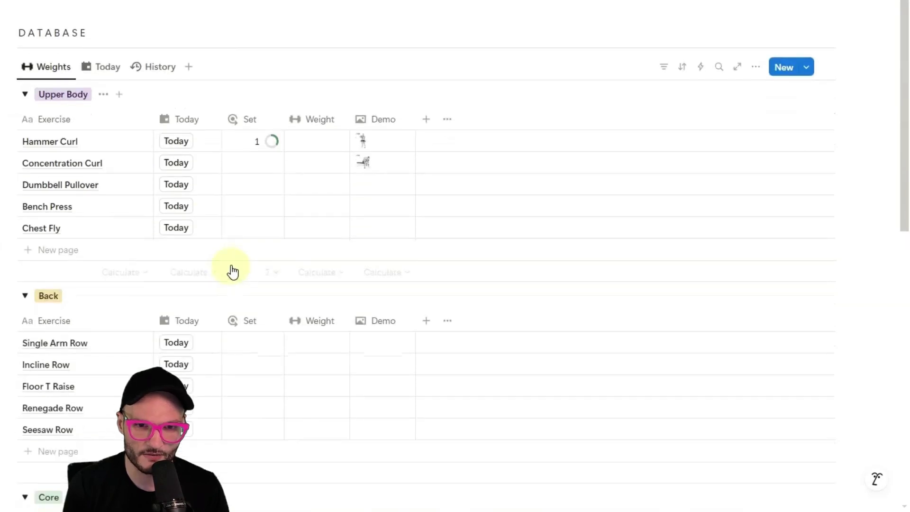
left_click(450, 121)
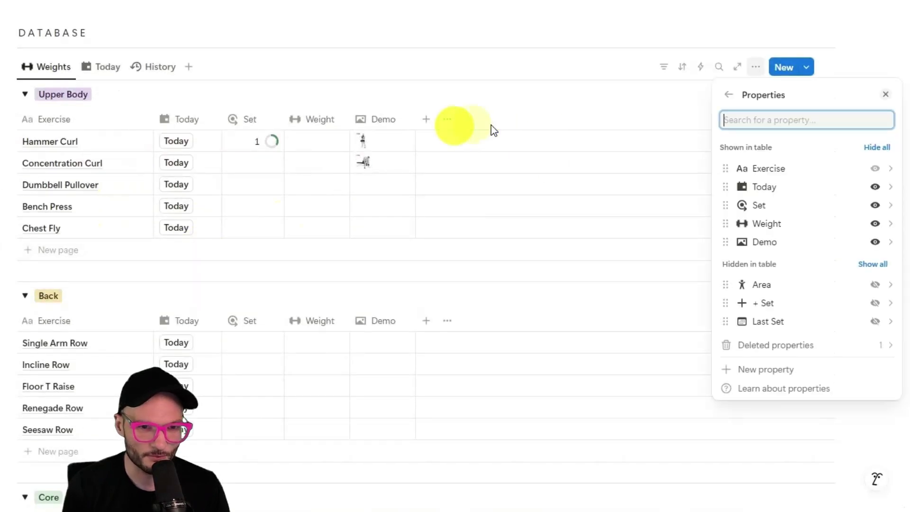
left_click(875, 303)
left_click(484, 95)
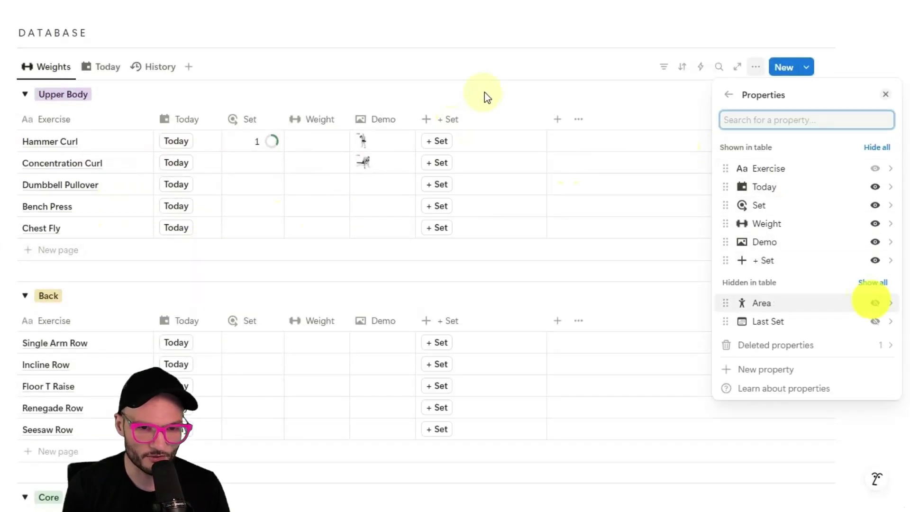
Run + Set for Concentration Curl, Dumbbell Pullover, Renegade Row and Single Arm Row, and check their dates in the History view
left_click(448, 164)
left_click(448, 184)
scroll(451, 323, "down", 3)
left_click(443, 277)
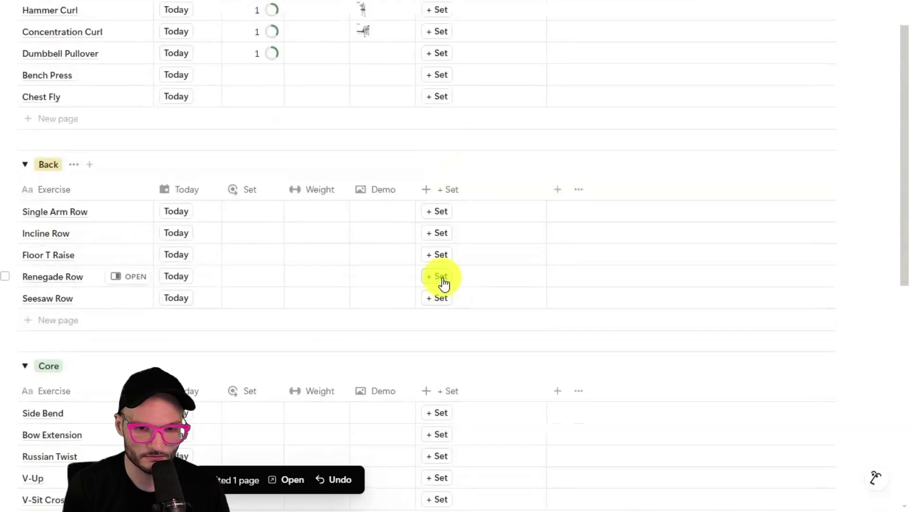
left_click(441, 213)
scroll(187, 37, "up", 2)
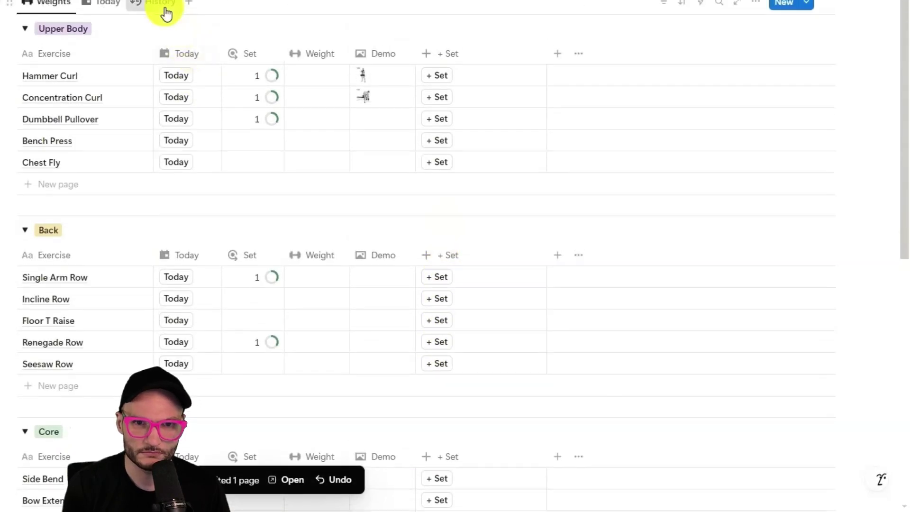
left_click(166, 14)
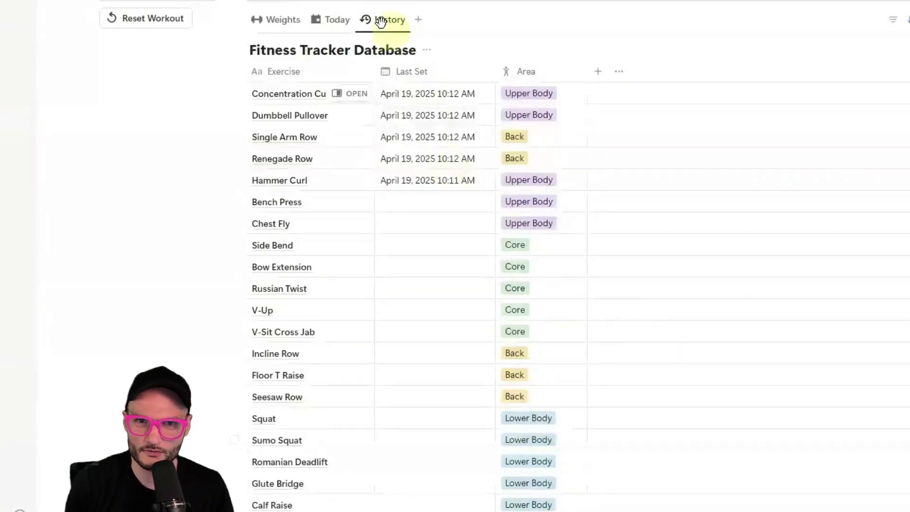
In the Today view, run + Set once each for Hammer Curl and Concentration Curl and twice for Single Arm Row
left_click(317, 20)
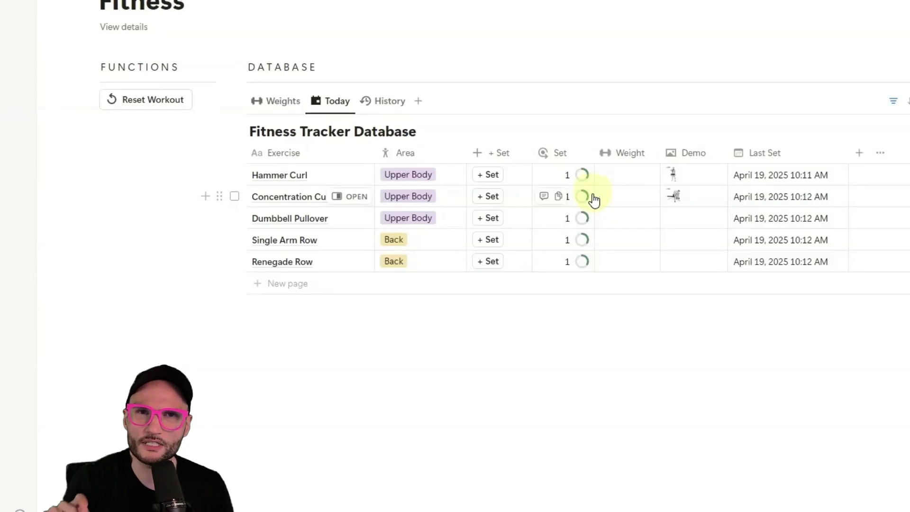
mouse_move(584, 186)
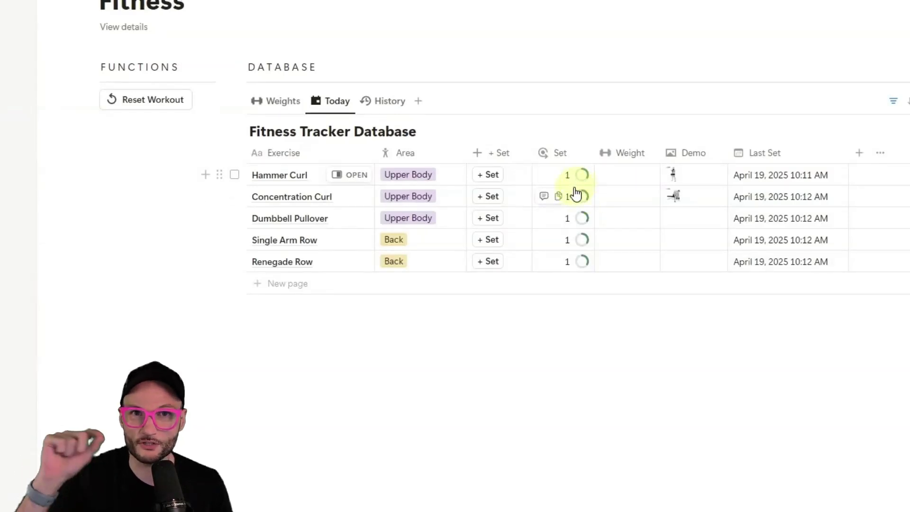
left_click(488, 176)
left_click(484, 196)
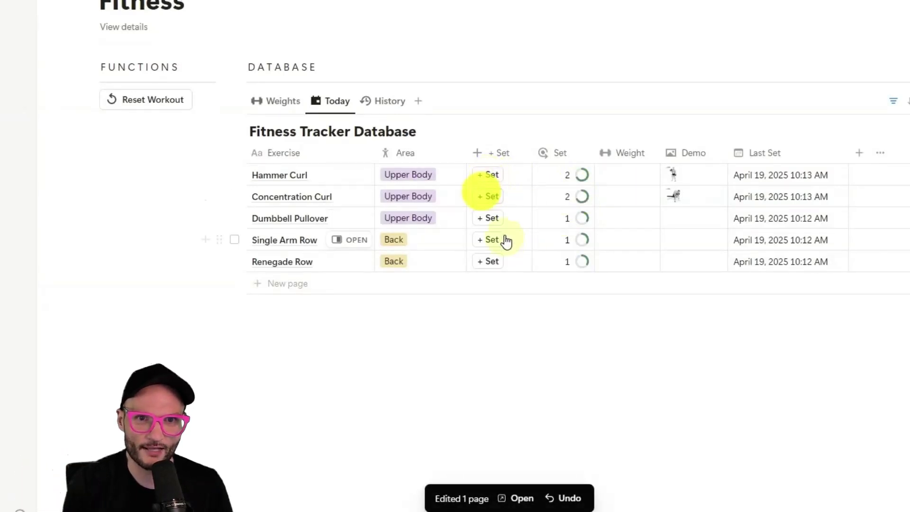
left_click(488, 240)
left_click(489, 240)
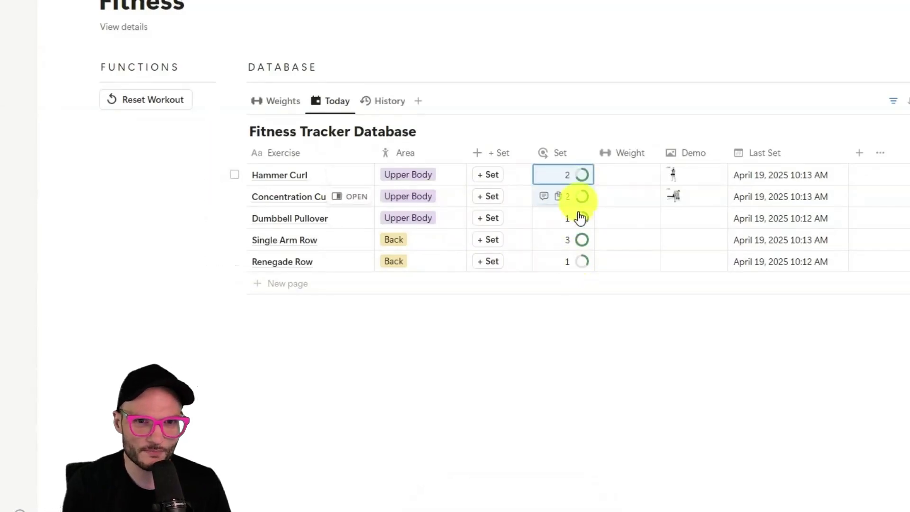
Run Reset Workout, and put all five Upper Body exercises into today's workout from the Weights view
left_click(575, 261)
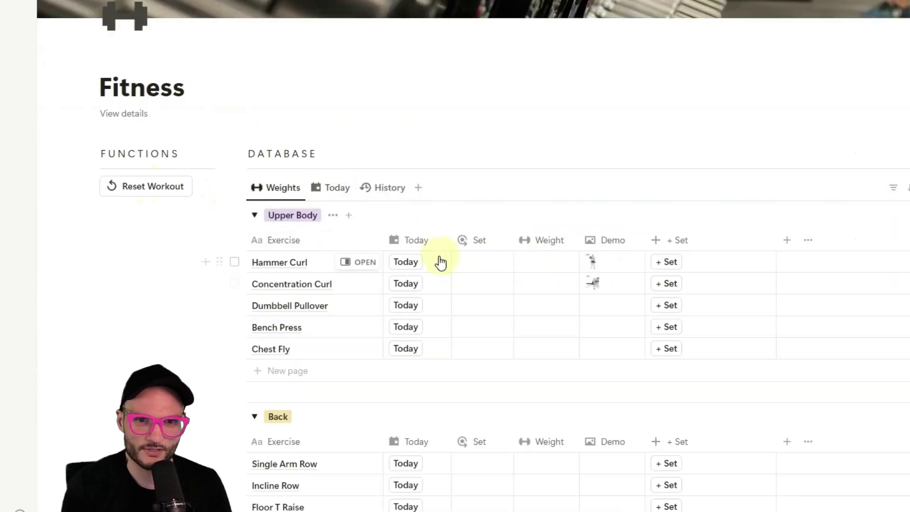
left_click(406, 262)
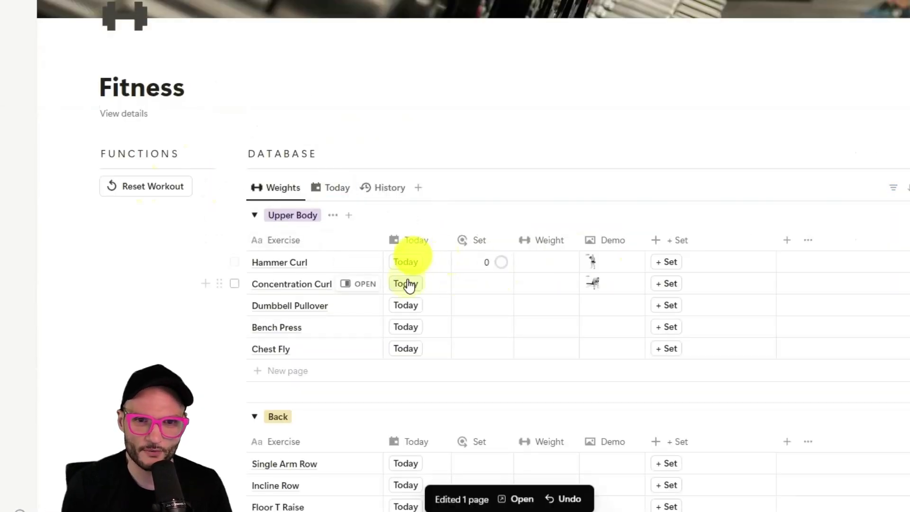
left_click(406, 284)
left_click(408, 306)
left_click(406, 327)
left_click(407, 348)
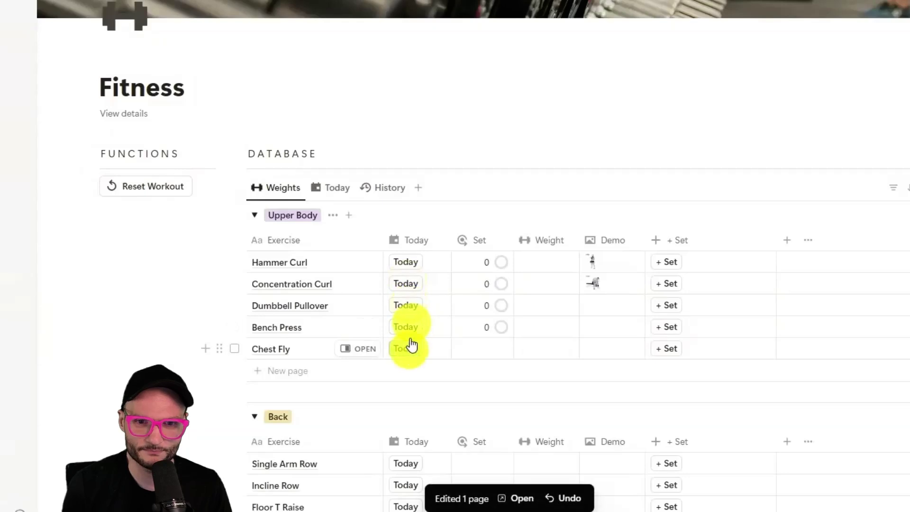
Group the Today view by Set, with a number group for every 1
left_click(337, 188)
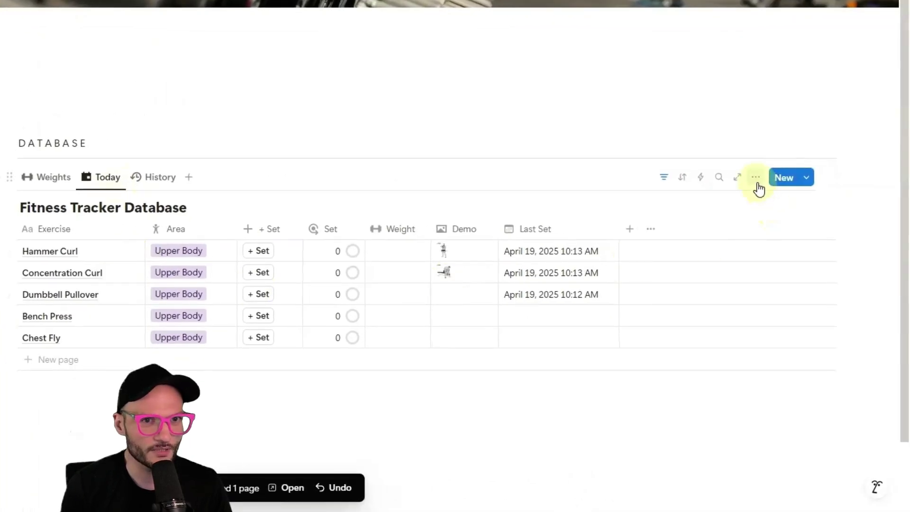
left_click(758, 184)
left_click(821, 326)
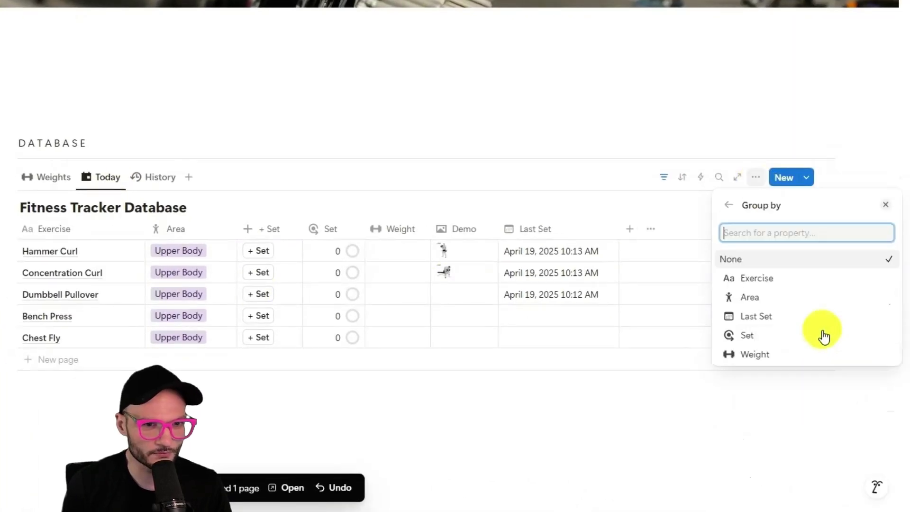
left_click(823, 338)
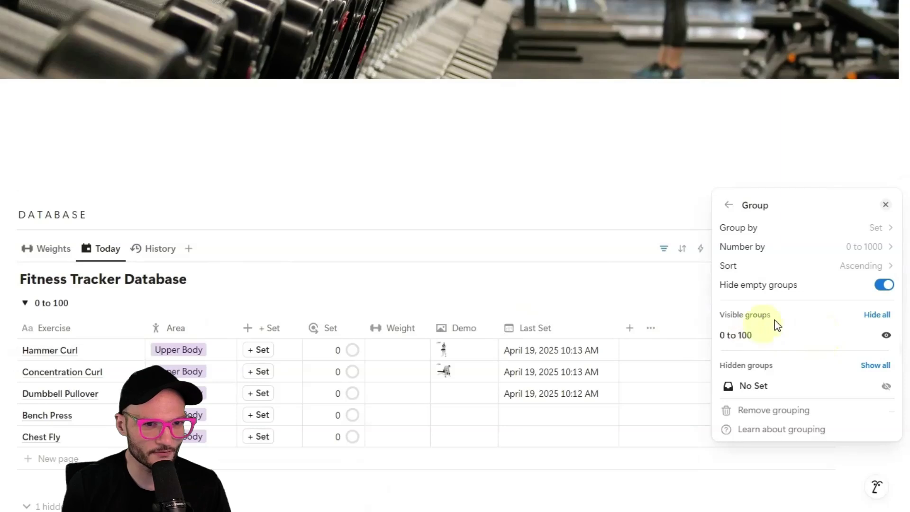
left_click(759, 249)
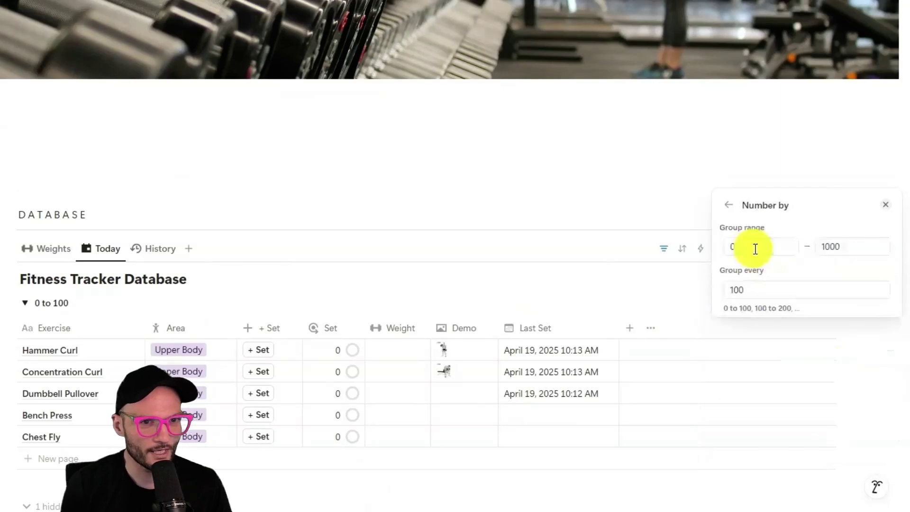
double_click(766, 289)
type("1")
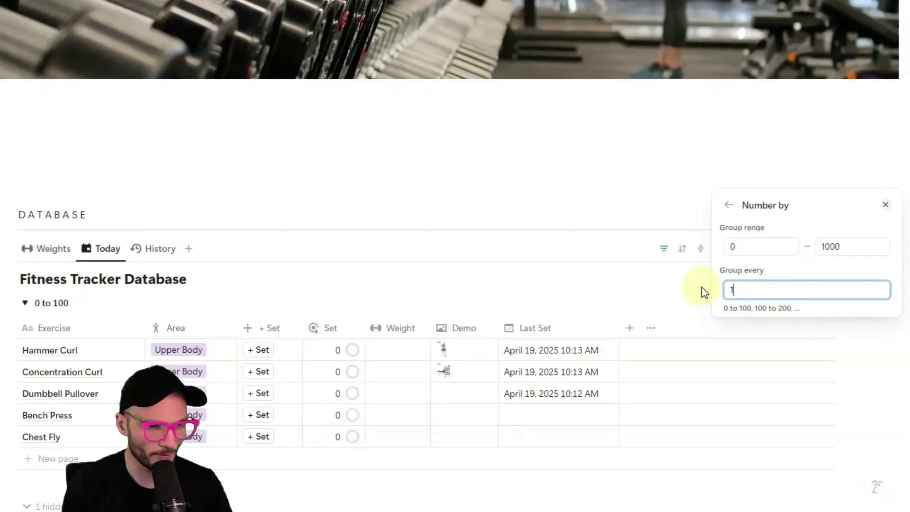
key("Escape")
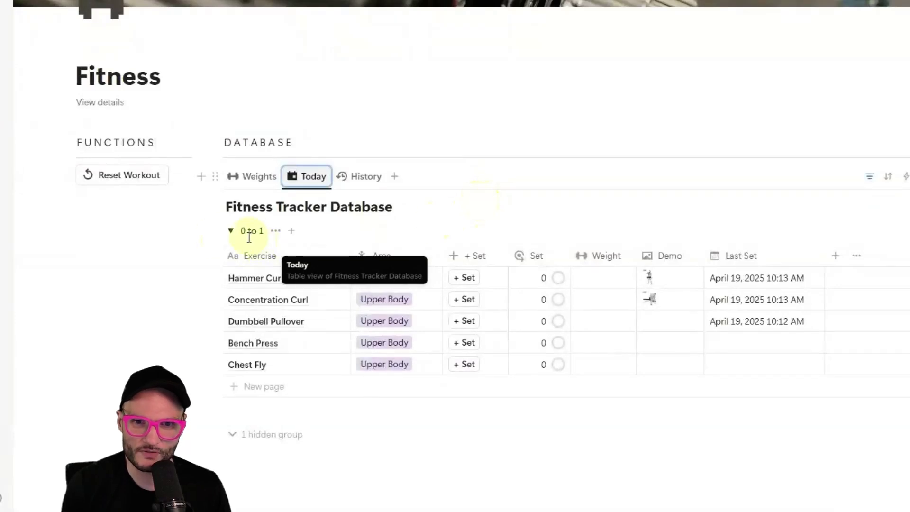
left_click(313, 207)
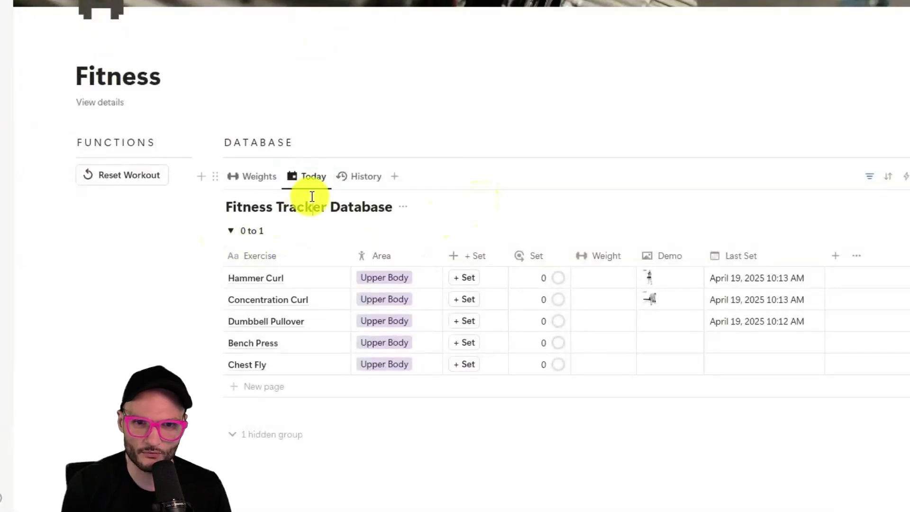
Run + Set once each for Hammer Curl, Concentration Curl, Dumbbell Pullover and Bench Press in the Today view
left_click(469, 283)
scroll(612, 305, "down", 2)
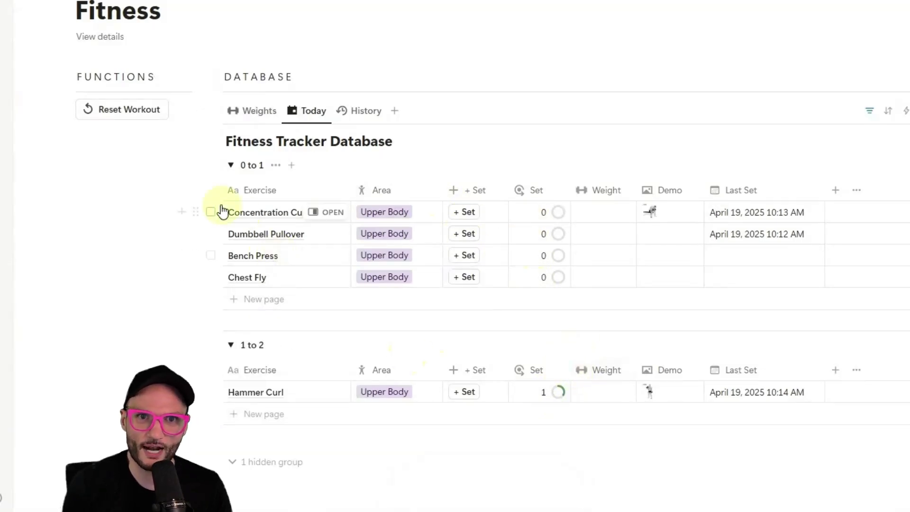
left_click(464, 212)
left_click(466, 213)
left_click(464, 214)
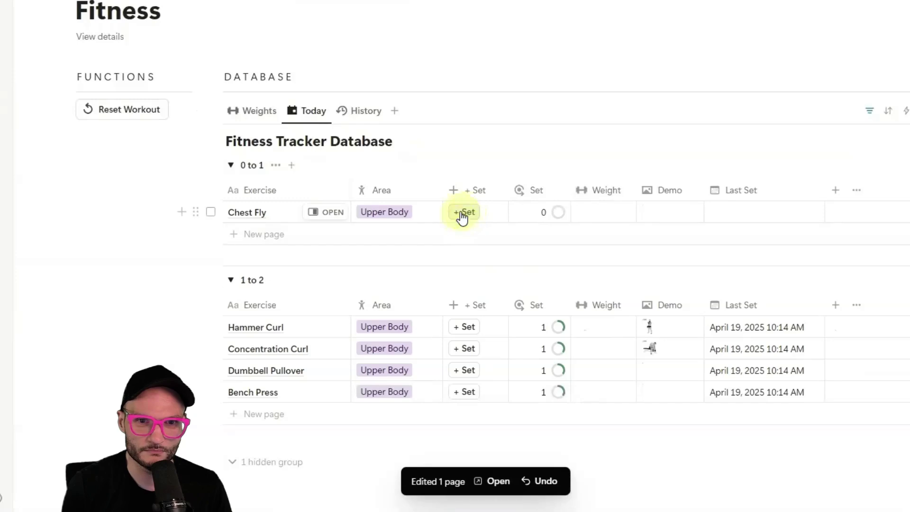
Run + Set once more for Bench Press and twice more for Dumbbell Pullover, and check the resulting set groups
scroll(469, 368, "down", 3)
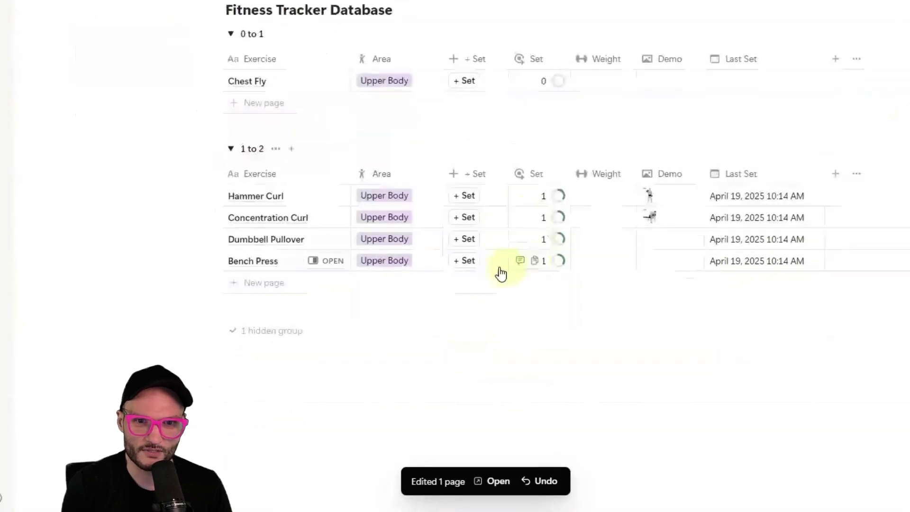
left_click(467, 264)
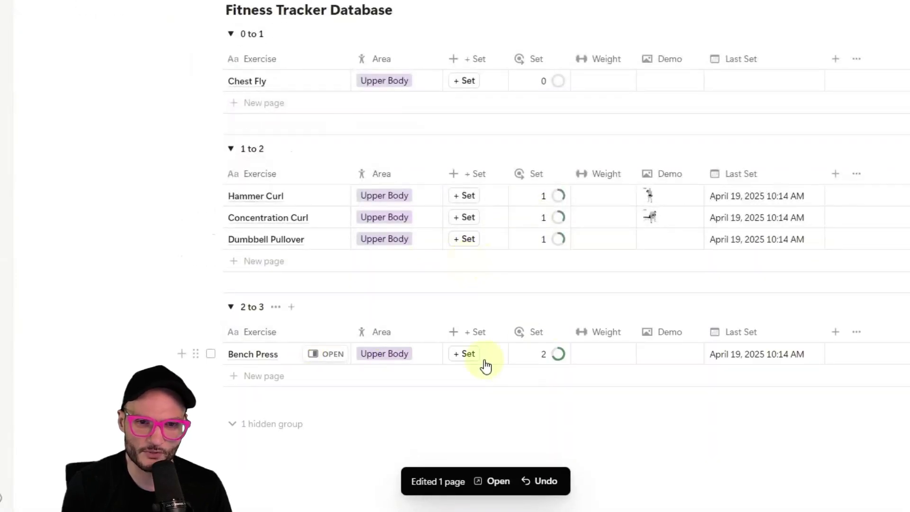
left_click(468, 241)
left_click(472, 336)
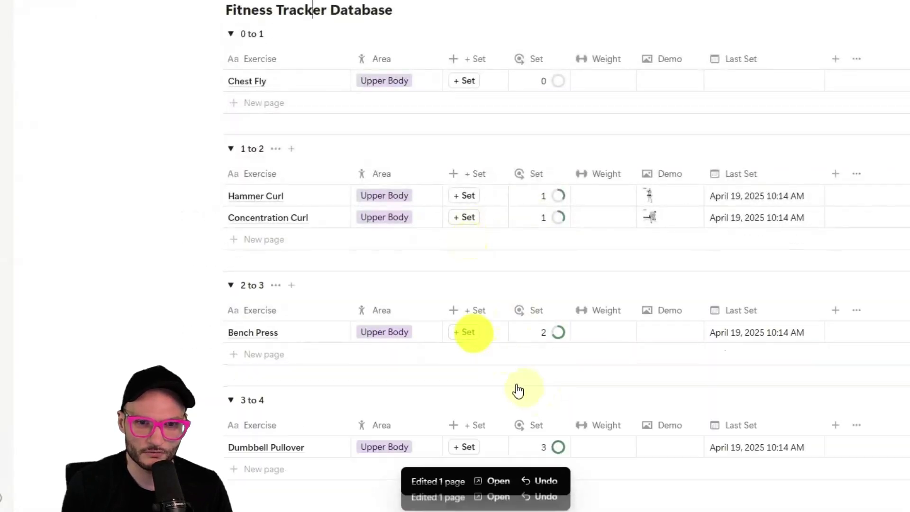
scroll(478, 356, "down", 3)
scroll(610, 172, "up", 3)
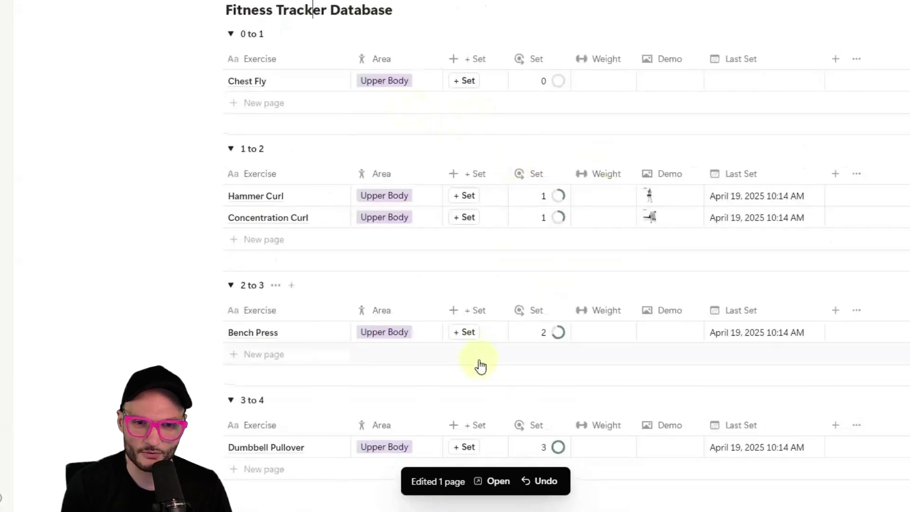
Review the Today view's group settings, including the Hide empty groups option
left_click(756, 49)
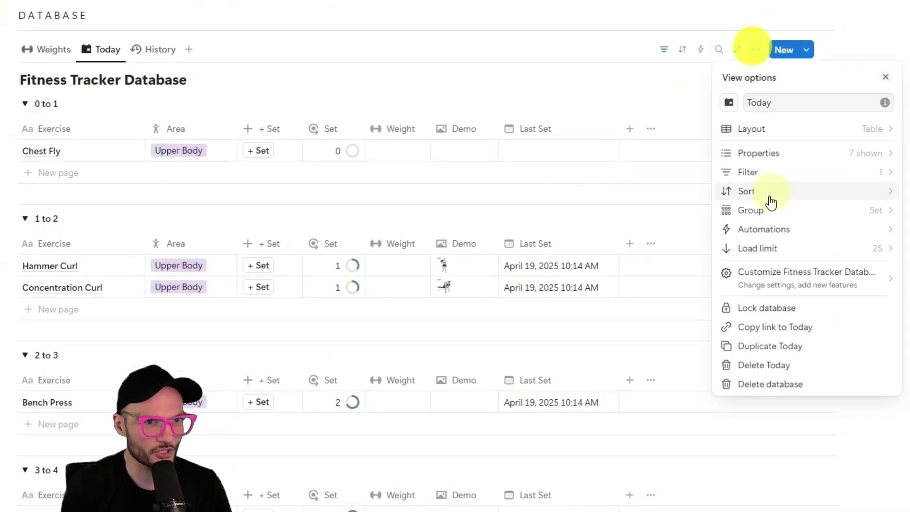
left_click(759, 209)
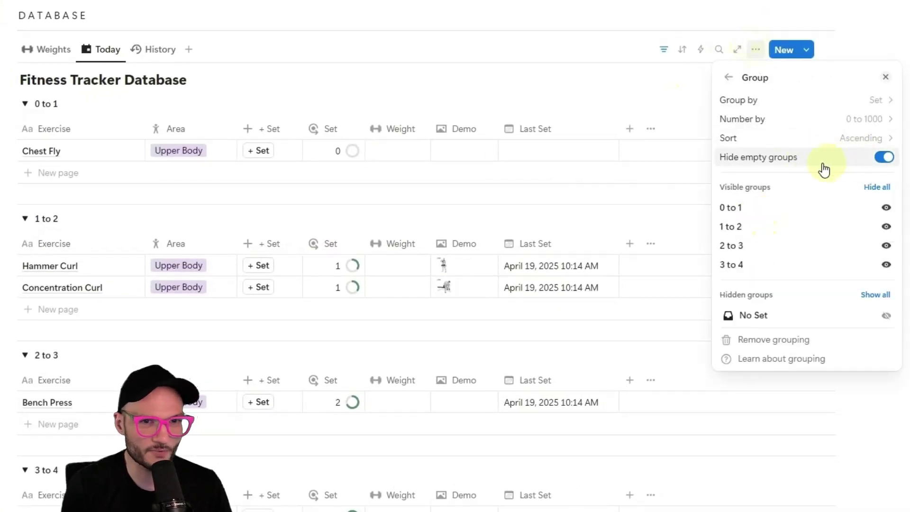
left_click(455, 46)
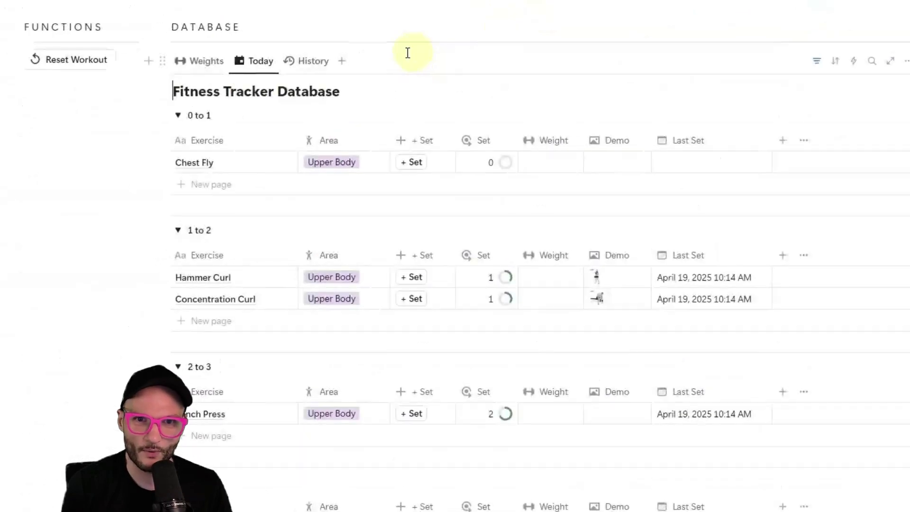
Run Reset Workout, and add all five Upper Body exercises to today's workout again from the Weights view
left_click(81, 63)
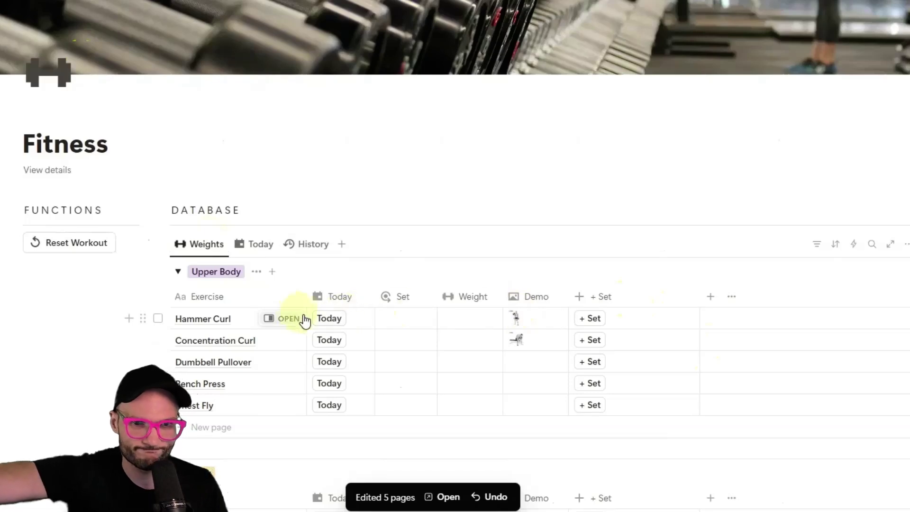
left_click(321, 319)
left_click(332, 340)
left_click(331, 318)
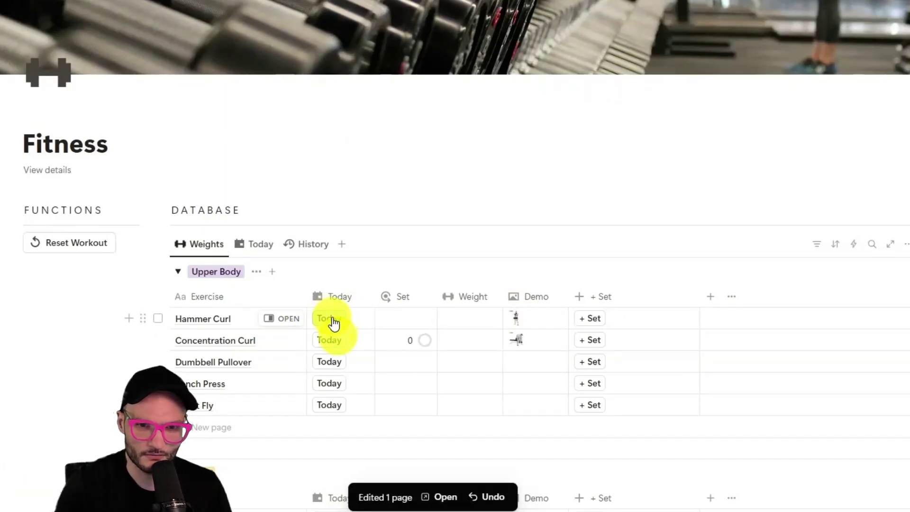
left_click(329, 362)
left_click(329, 383)
left_click(329, 405)
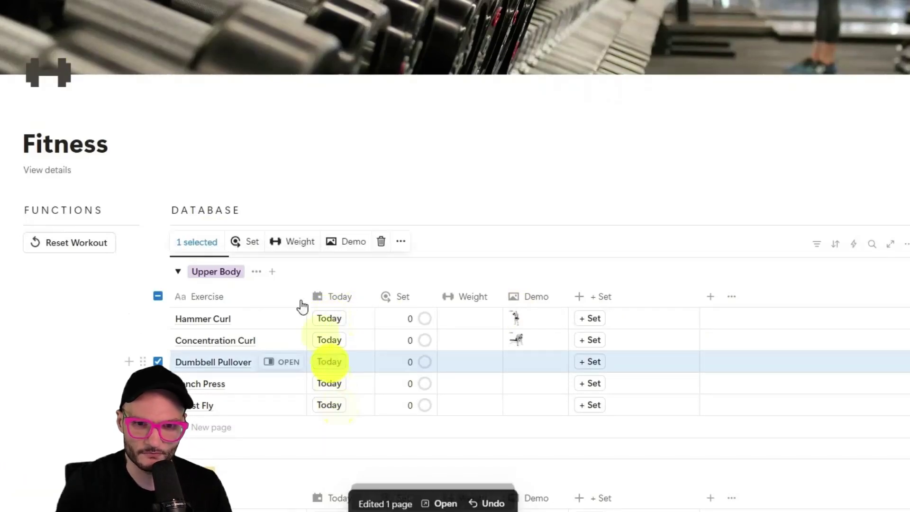
left_click(256, 160)
In the Today view, run + Set three times each for Chest Fly and Bench Press
left_click(259, 243)
scroll(295, 258, "down", 5)
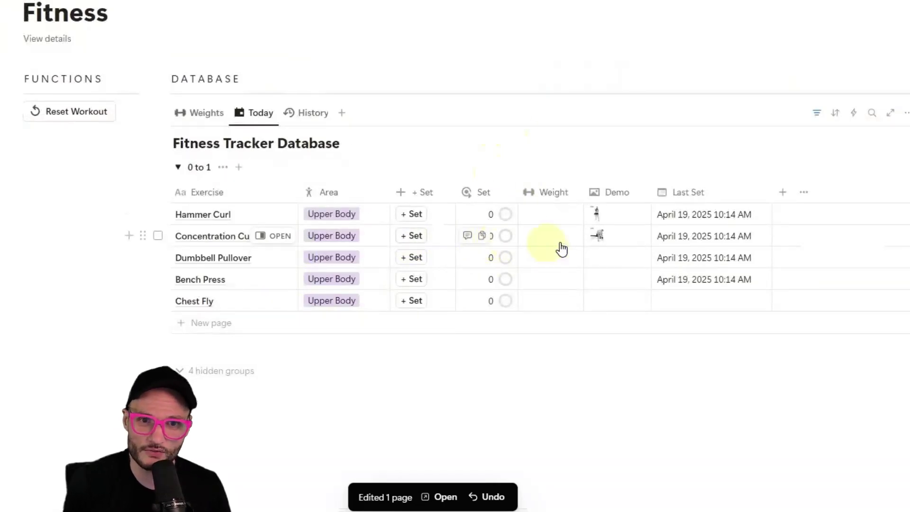
left_click(415, 301)
left_click(417, 394)
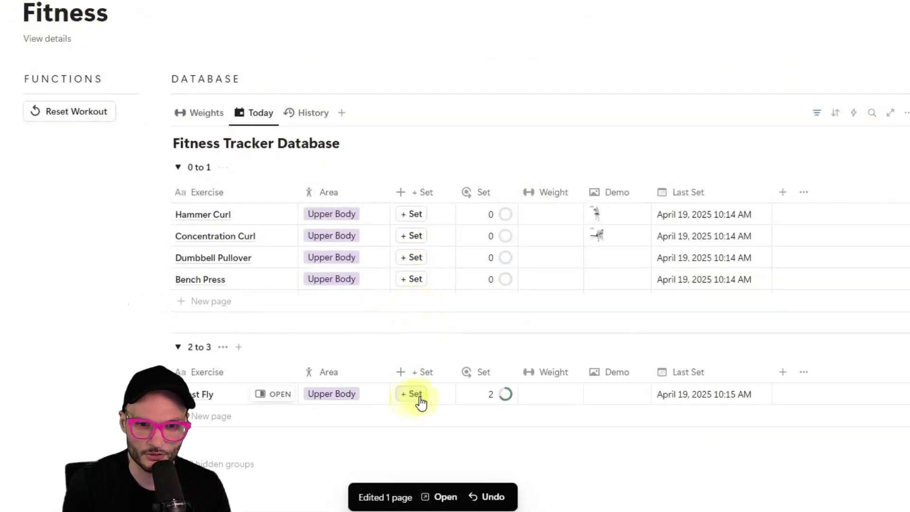
left_click(418, 394)
left_click(413, 280)
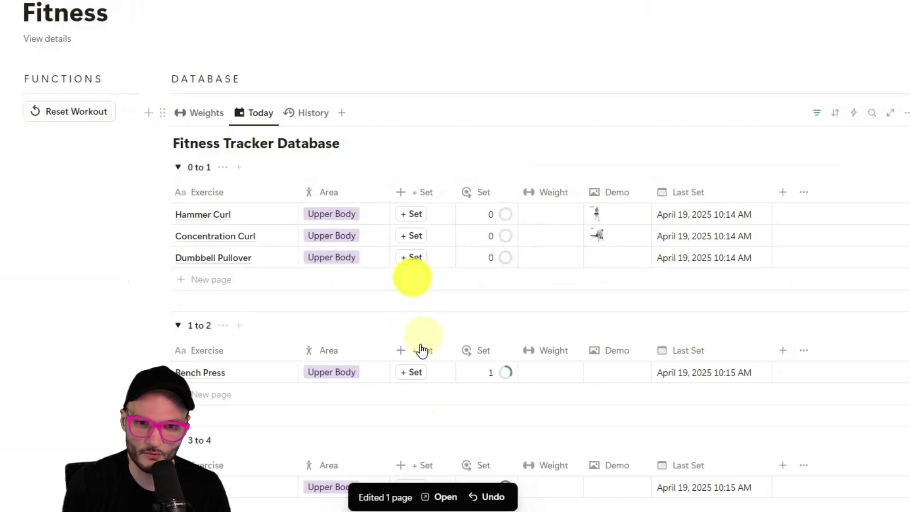
left_click(414, 376)
left_click(413, 376)
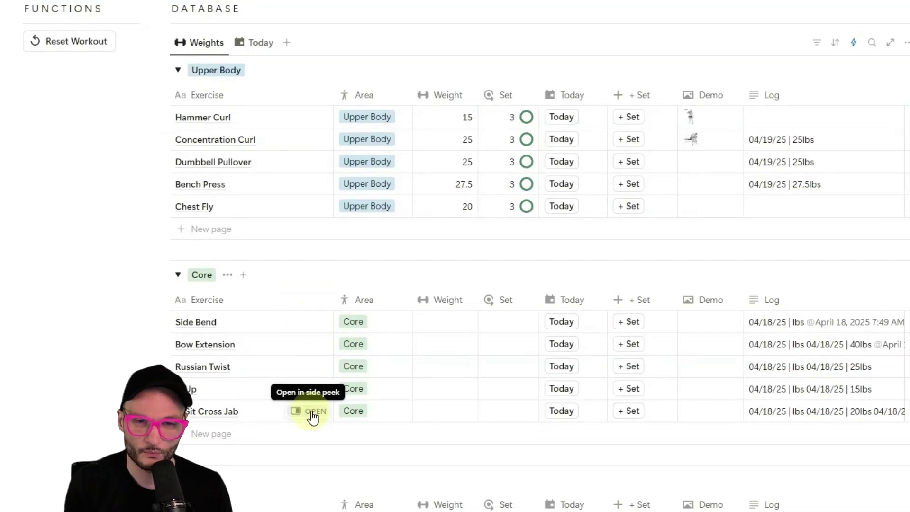
Examine the Log property on the Sit Cross Jab page in the Core group
left_click(312, 416)
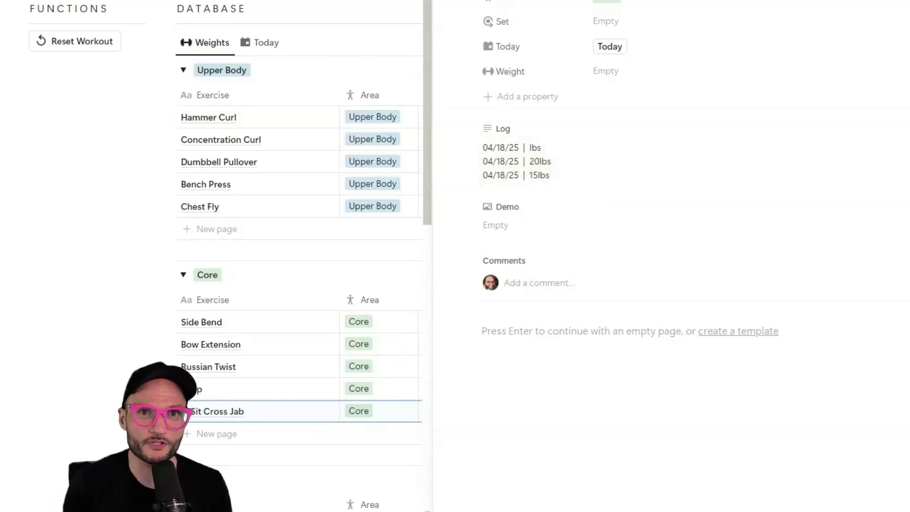
left_click(243, 279)
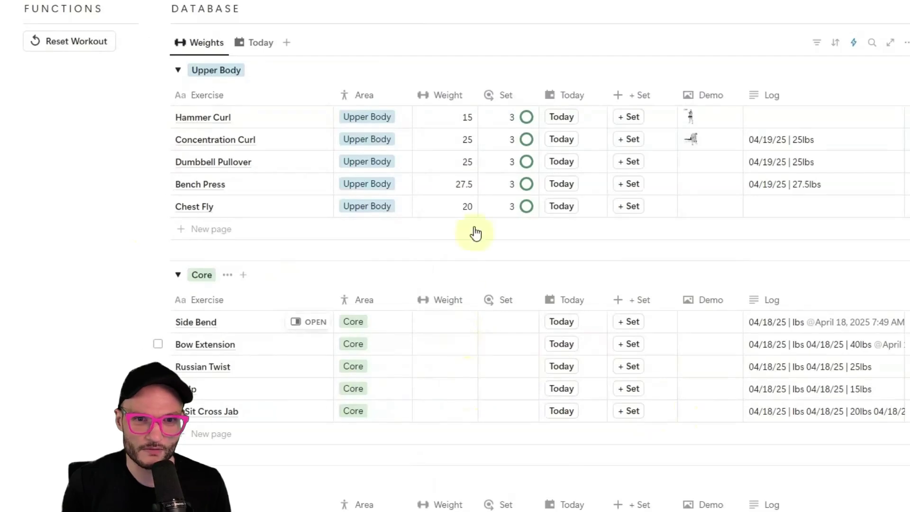
Set the weight of Chest Fly to 25 and of Bench Press to 30 in the Weights view
left_click(461, 212)
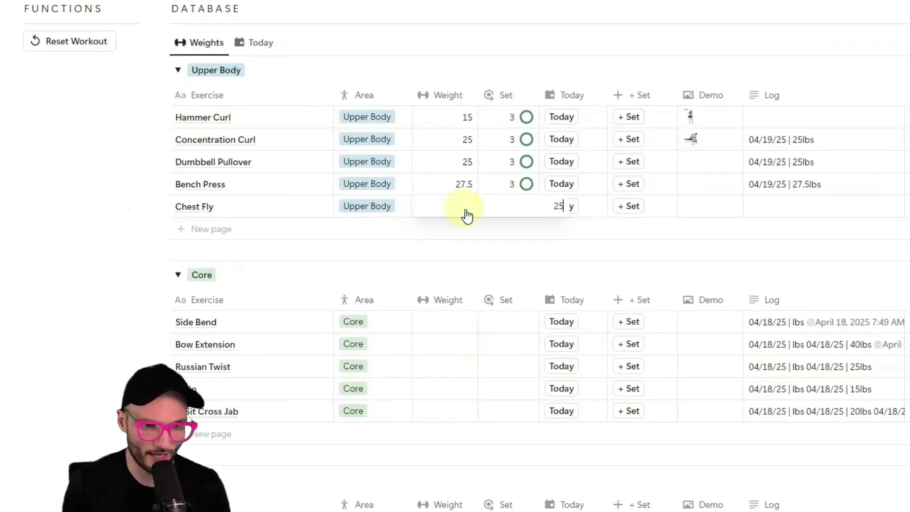
type("25")
key("Return")
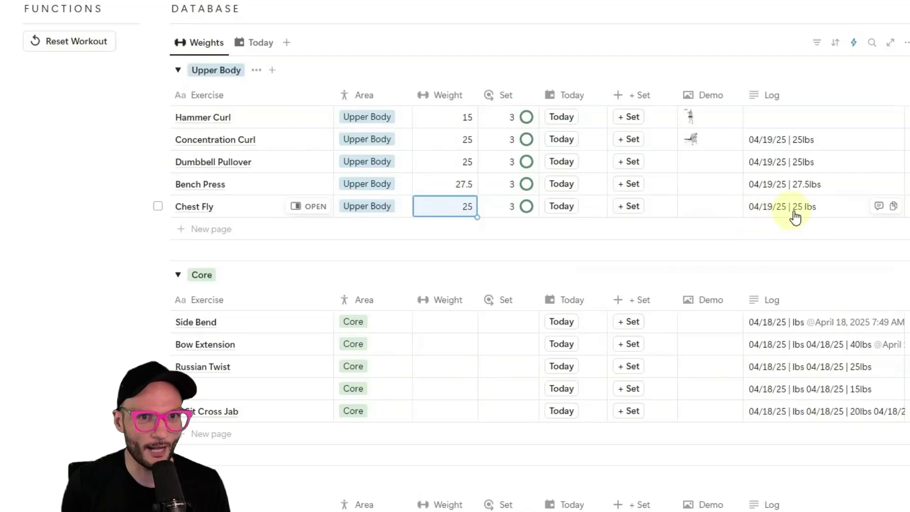
left_click(464, 184)
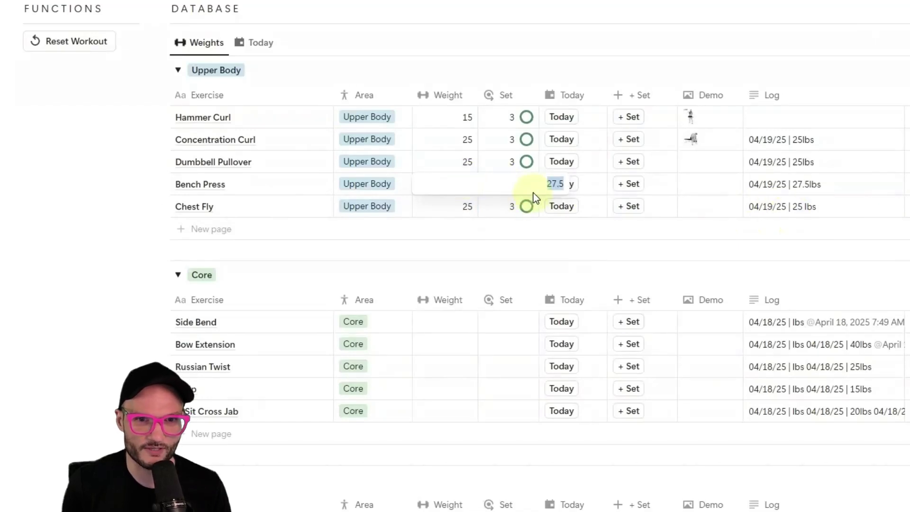
key("Return")
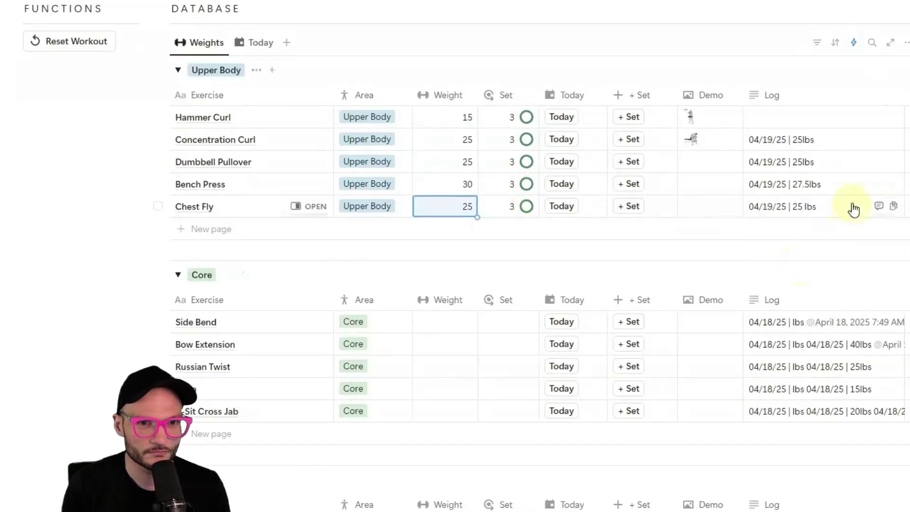
Examine the weight entries in the Bench Press log, both in its table cell and on its page
left_click(830, 190)
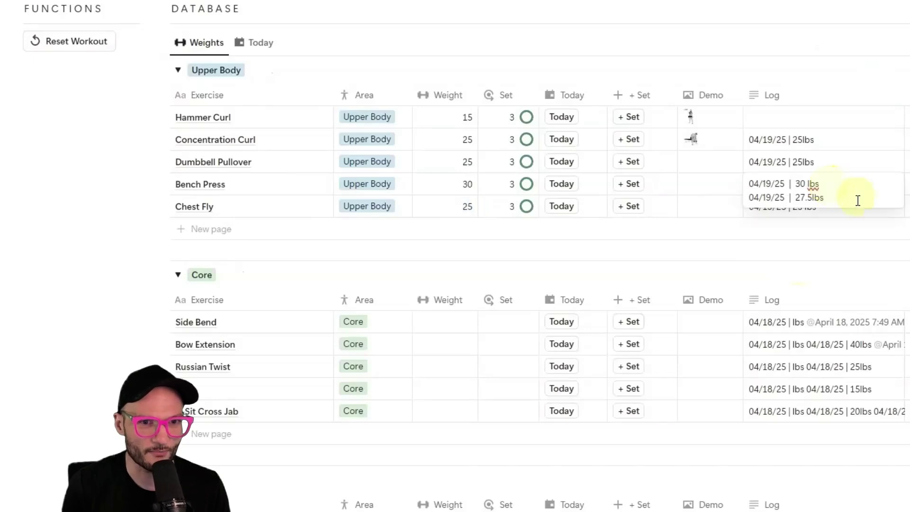
key("Escape")
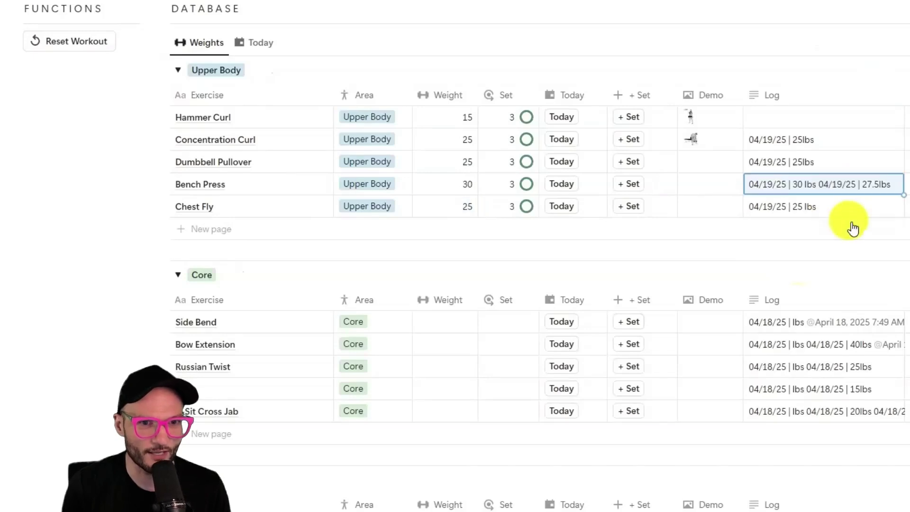
left_click(821, 187)
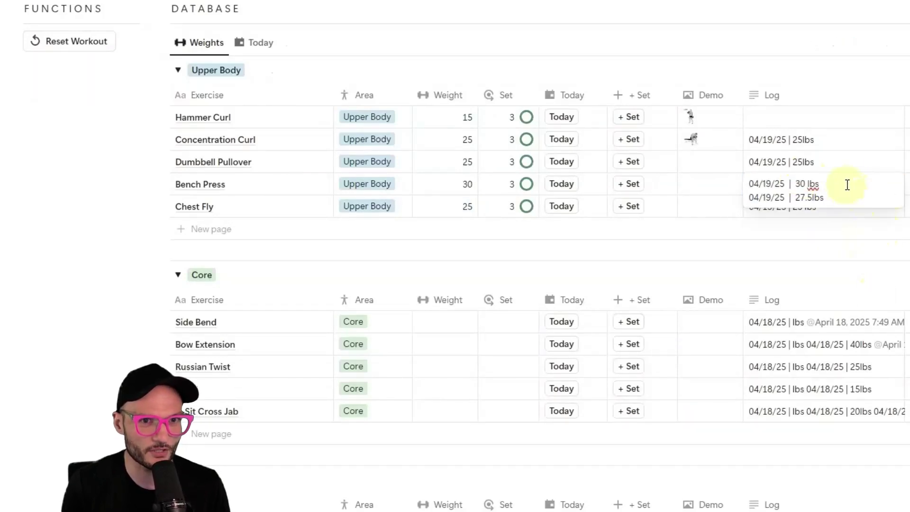
key("Escape")
left_click(308, 184)
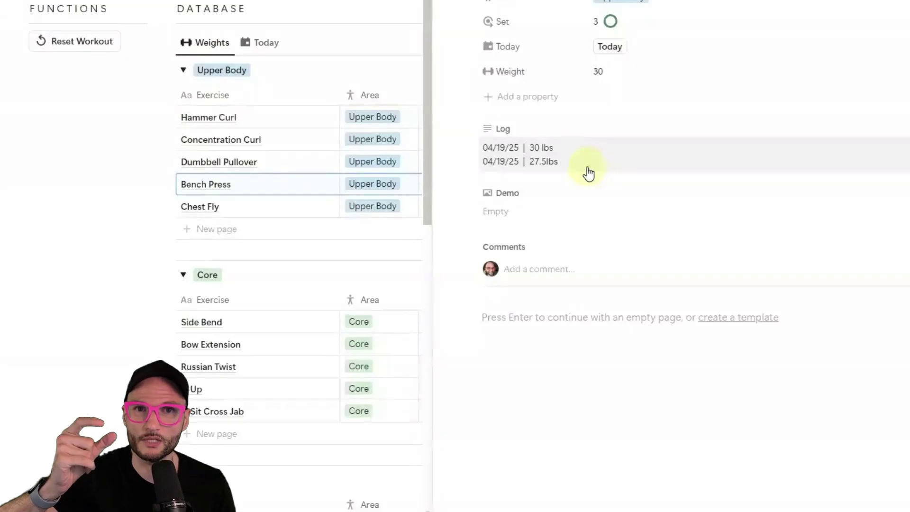
key("Escape")
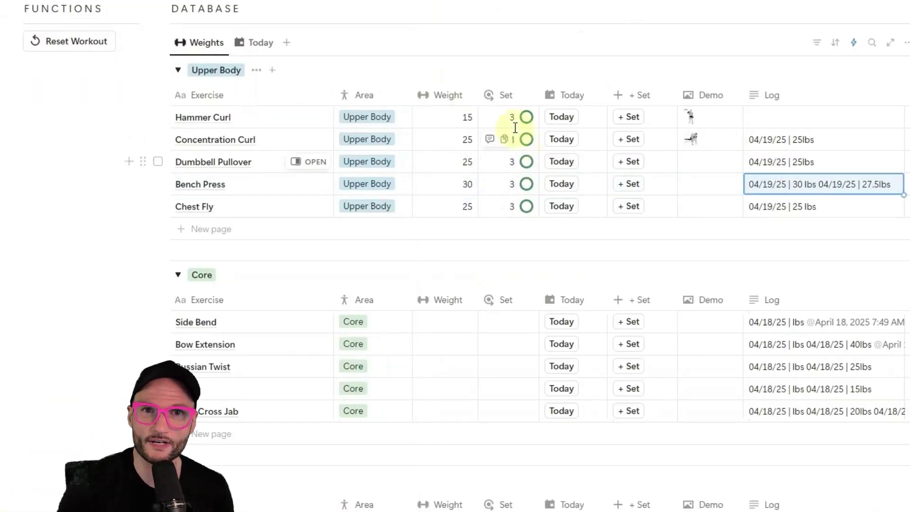